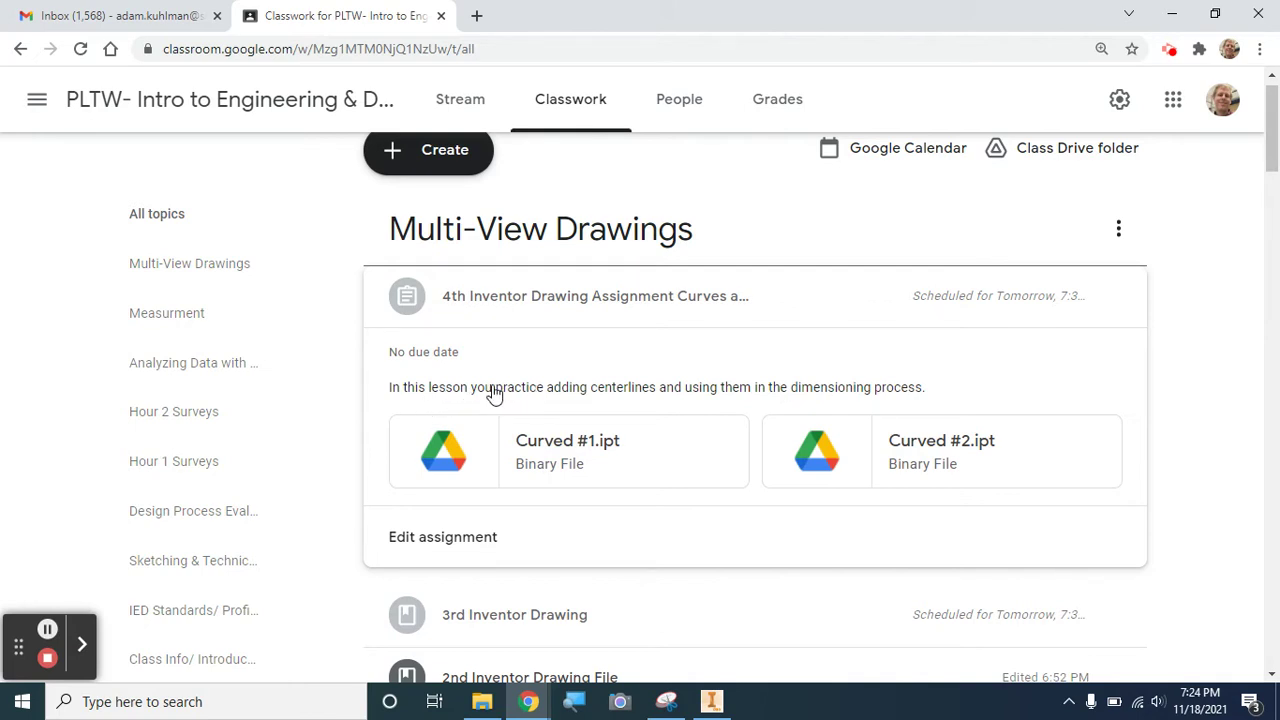
# Switch to Inventor, look over the 3rd Part Drawing, Curved #1 and Curved #2 parts, and bring up the dimensioning assignment drawing.
pyautogui.click(711, 704)
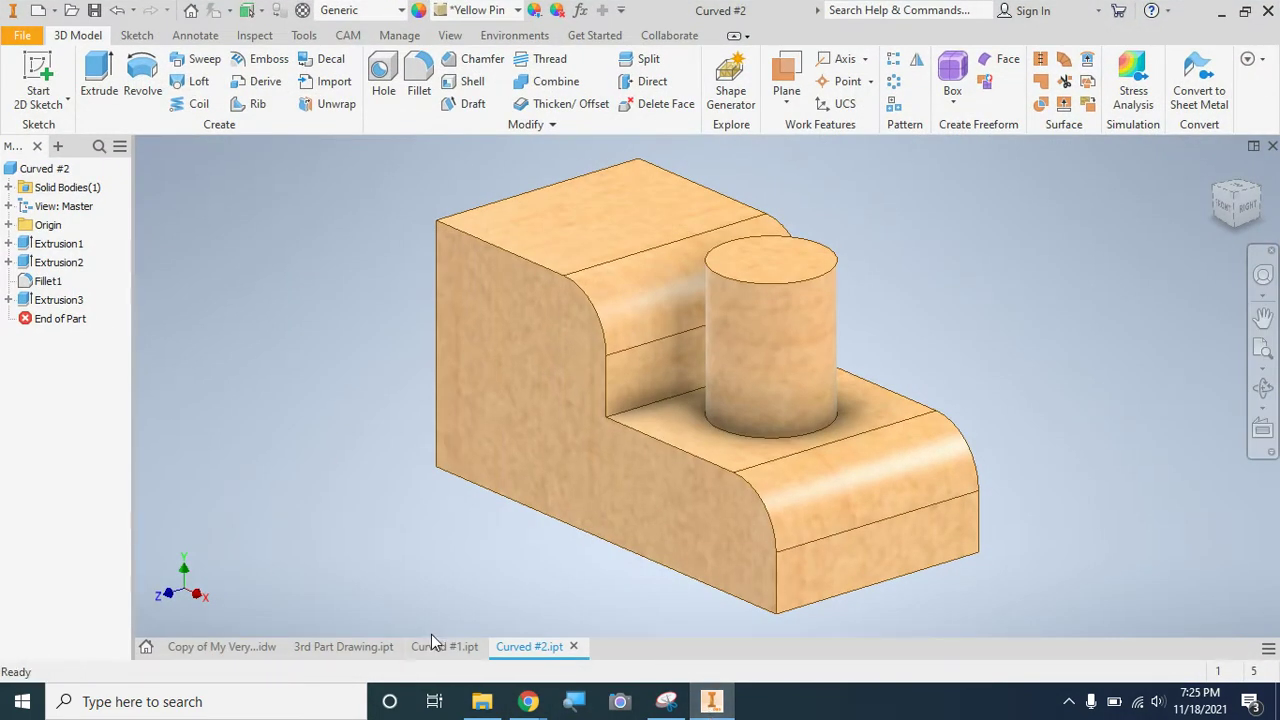
pyautogui.click(319, 647)
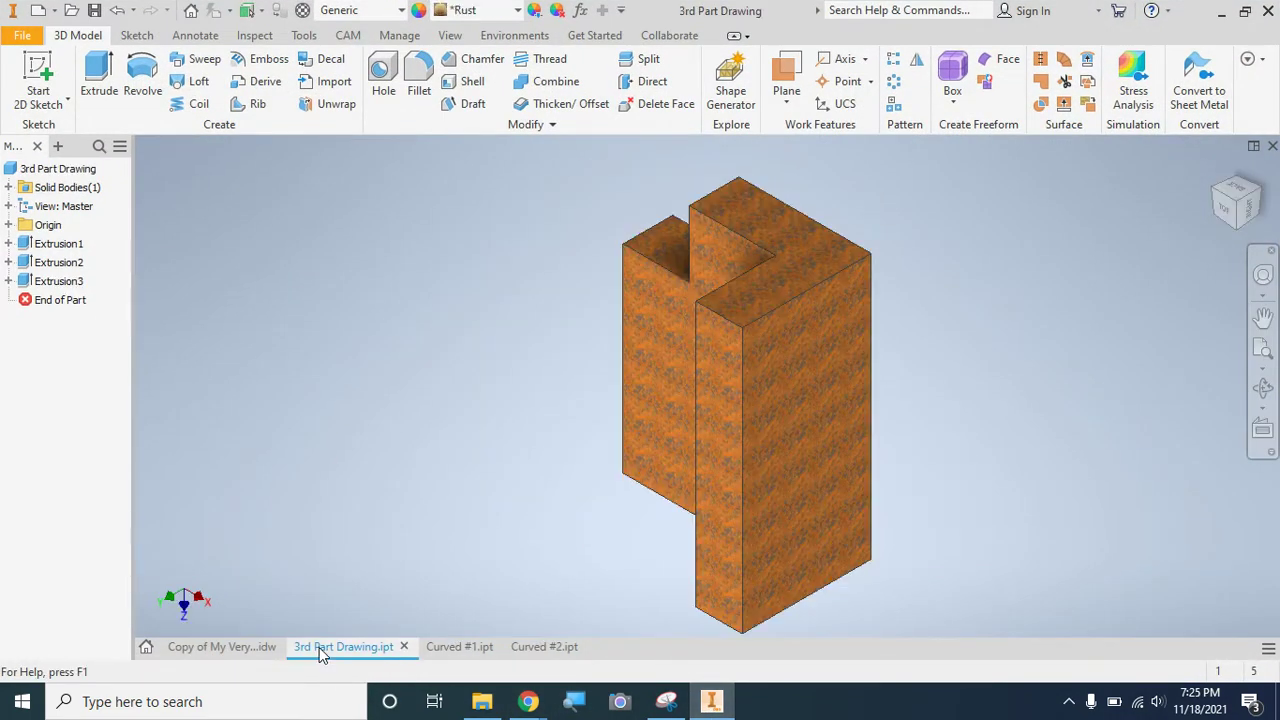
pyautogui.click(449, 648)
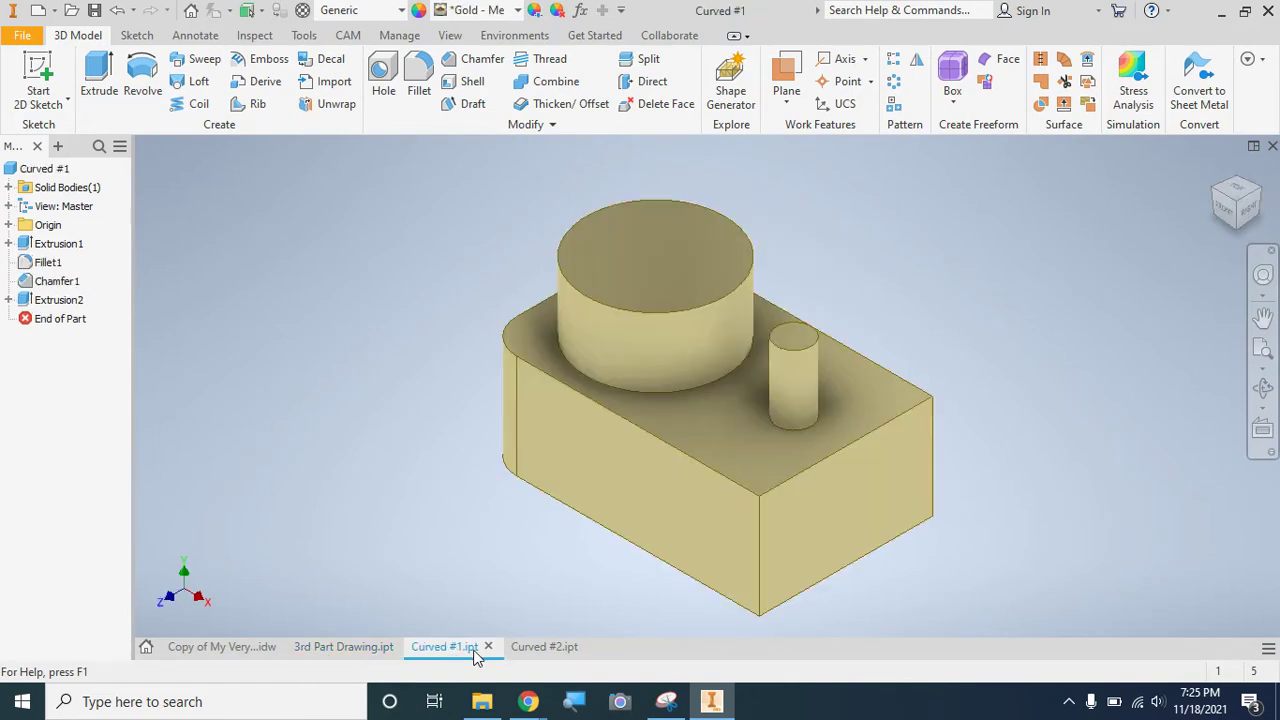
pyautogui.click(522, 649)
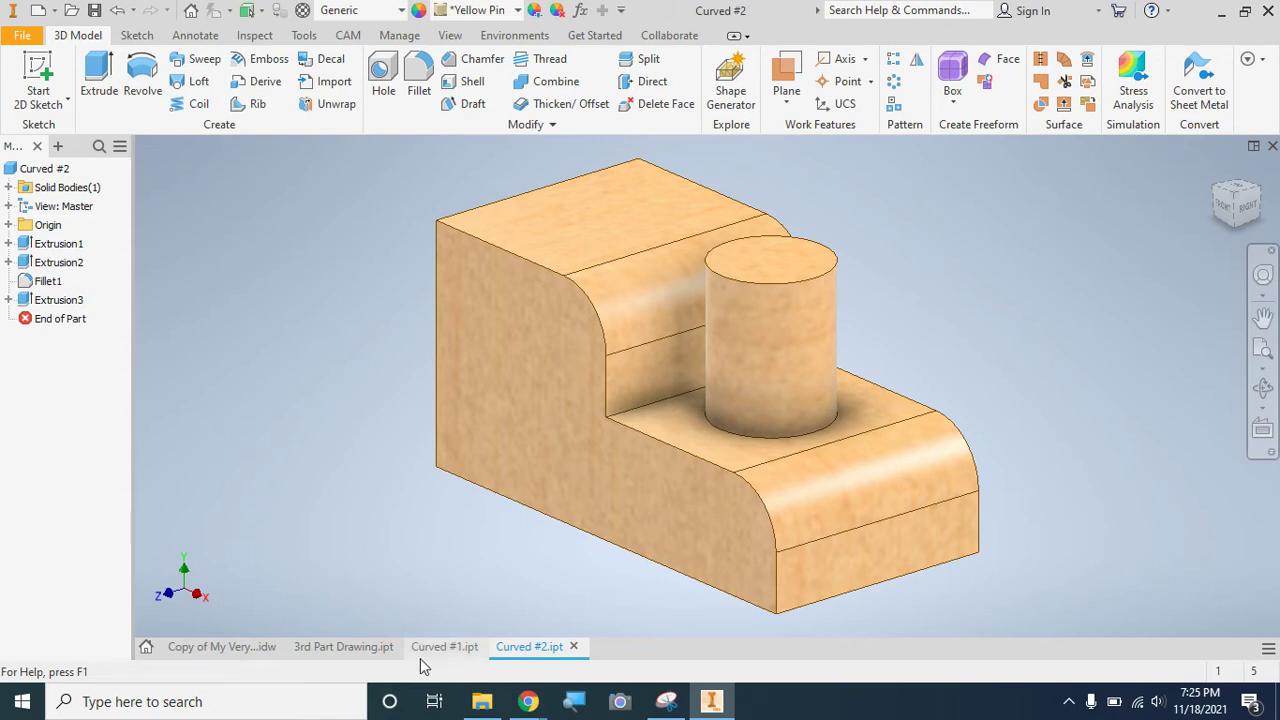
pyautogui.click(361, 649)
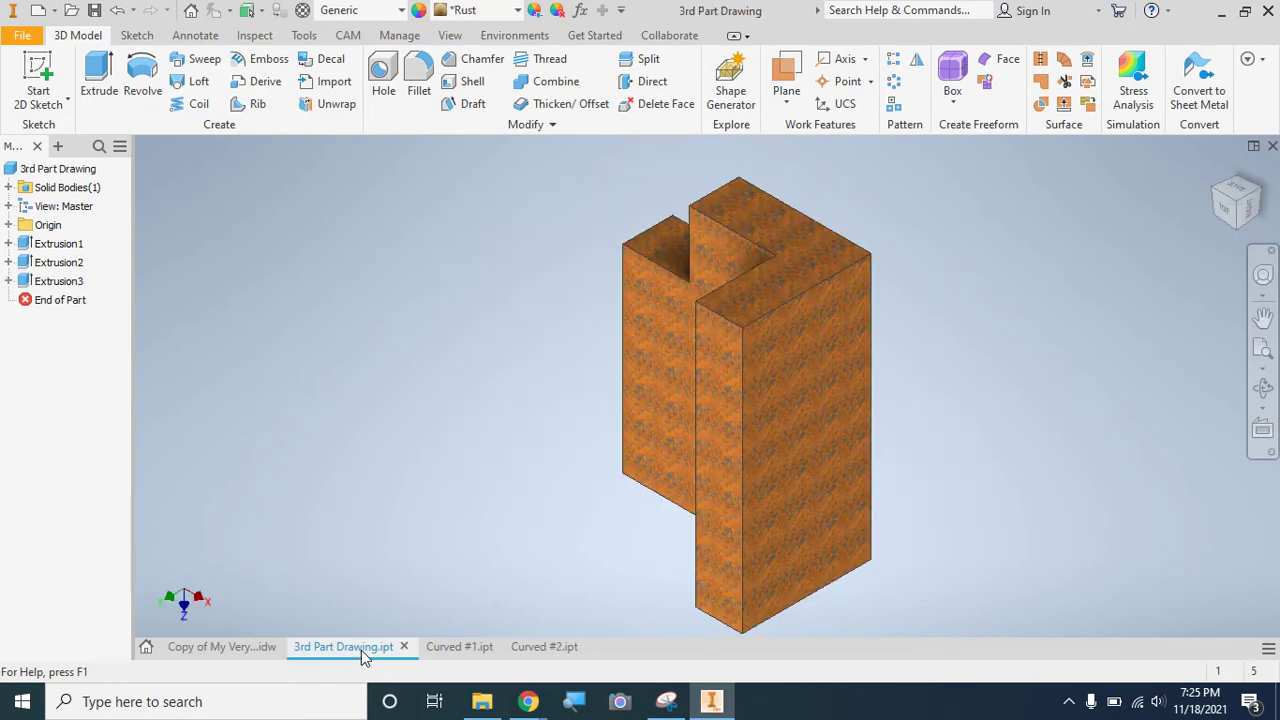
pyautogui.click(239, 646)
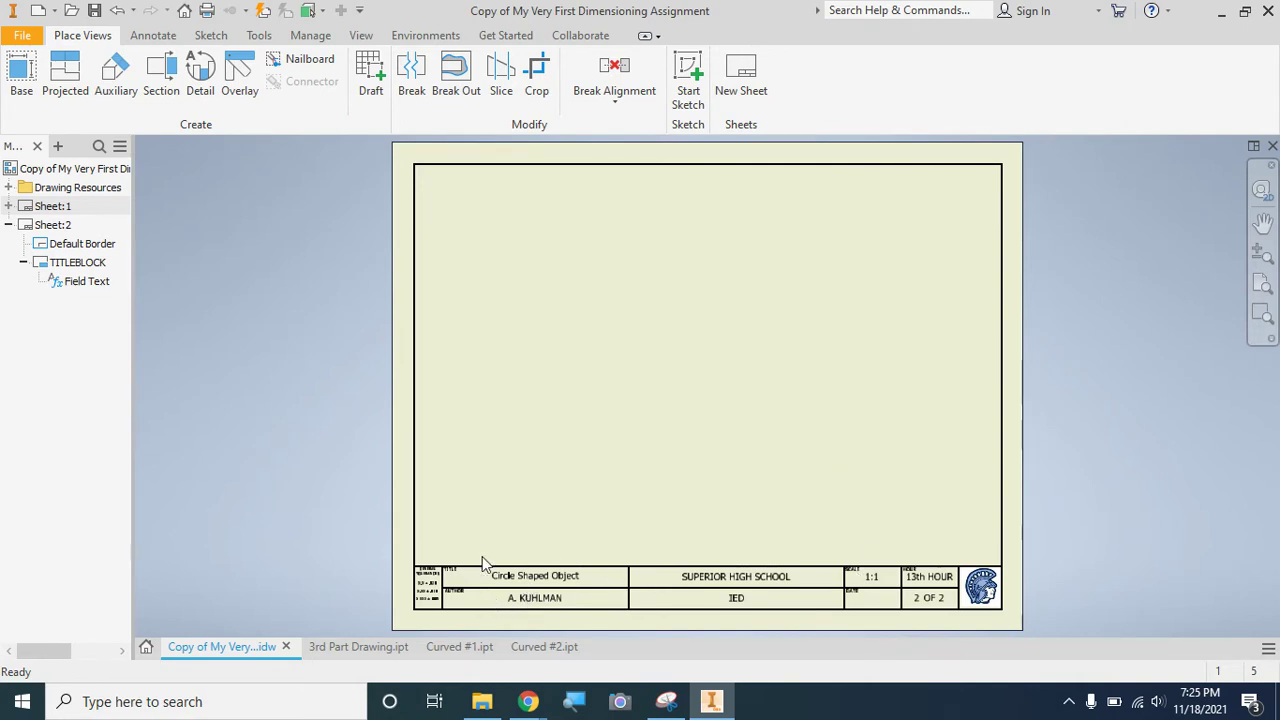
# Start a base view of Curved #1.ipt from My Drive's IED 2021 folder and set its scale to 1:1.
pyautogui.click(20, 68)
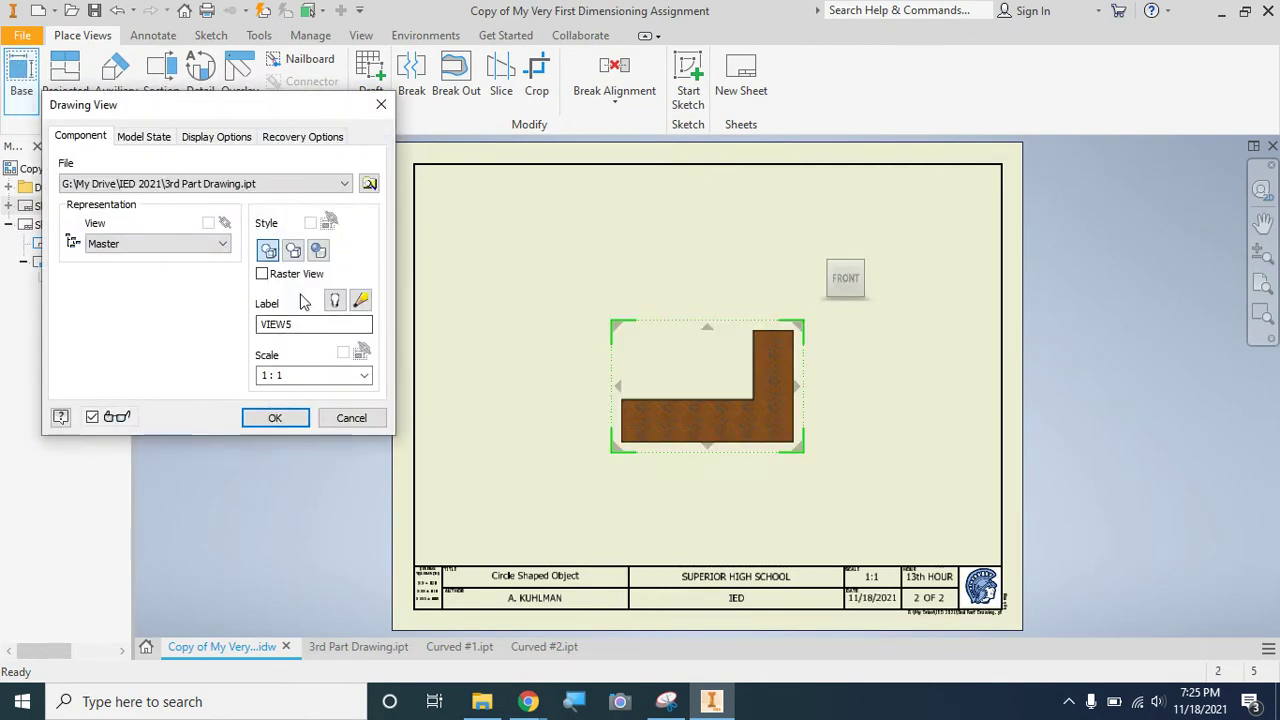
pyautogui.click(369, 184)
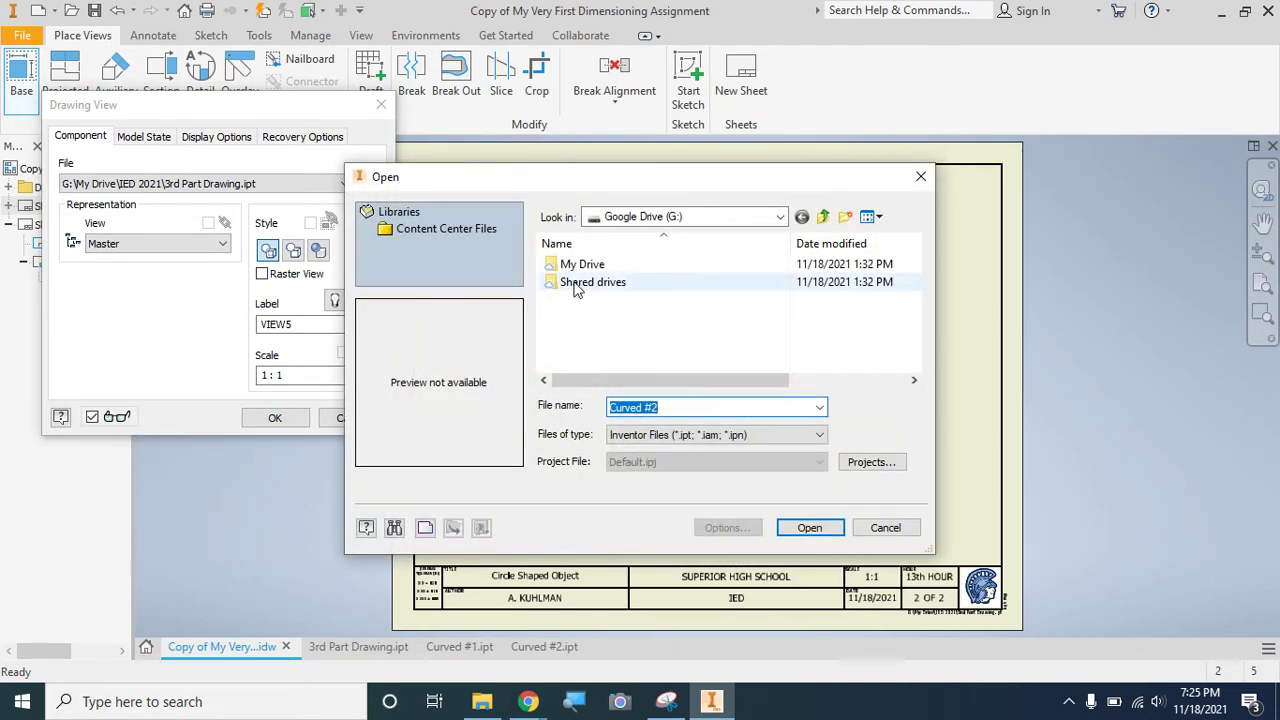
pyautogui.doubleClick(577, 272)
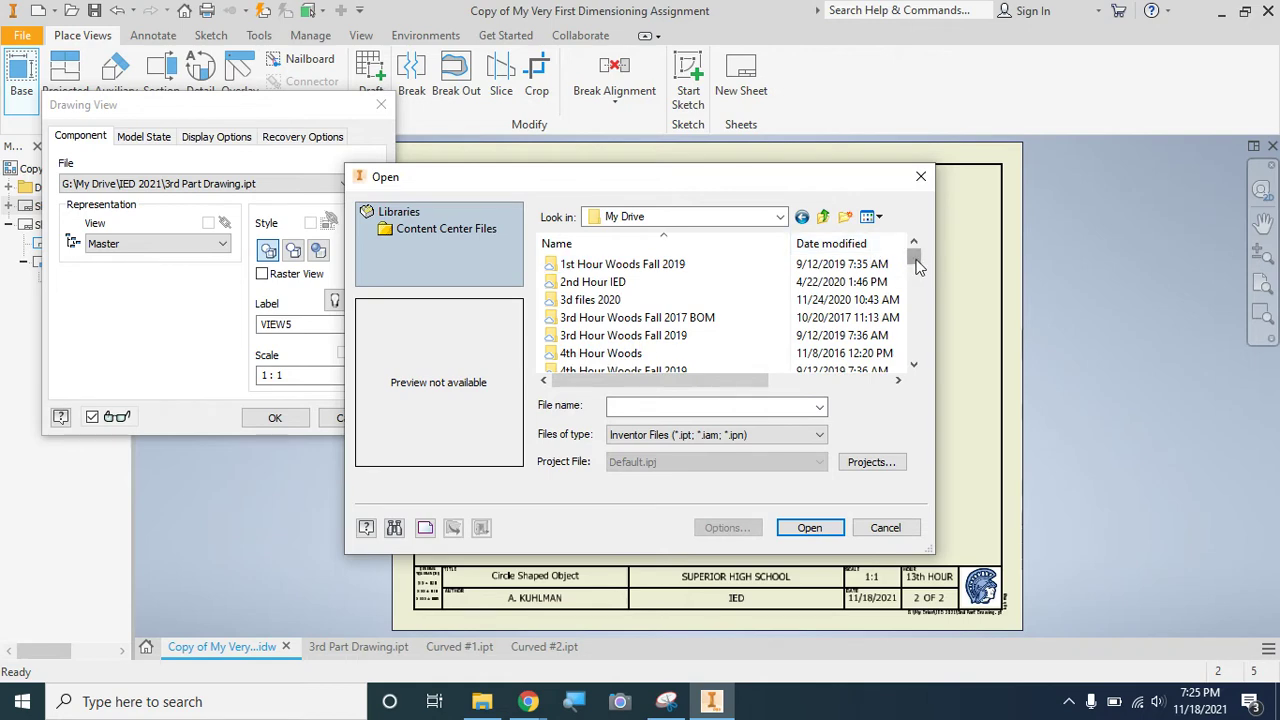
pyautogui.moveTo(915, 260); pyautogui.dragTo(899, 305)
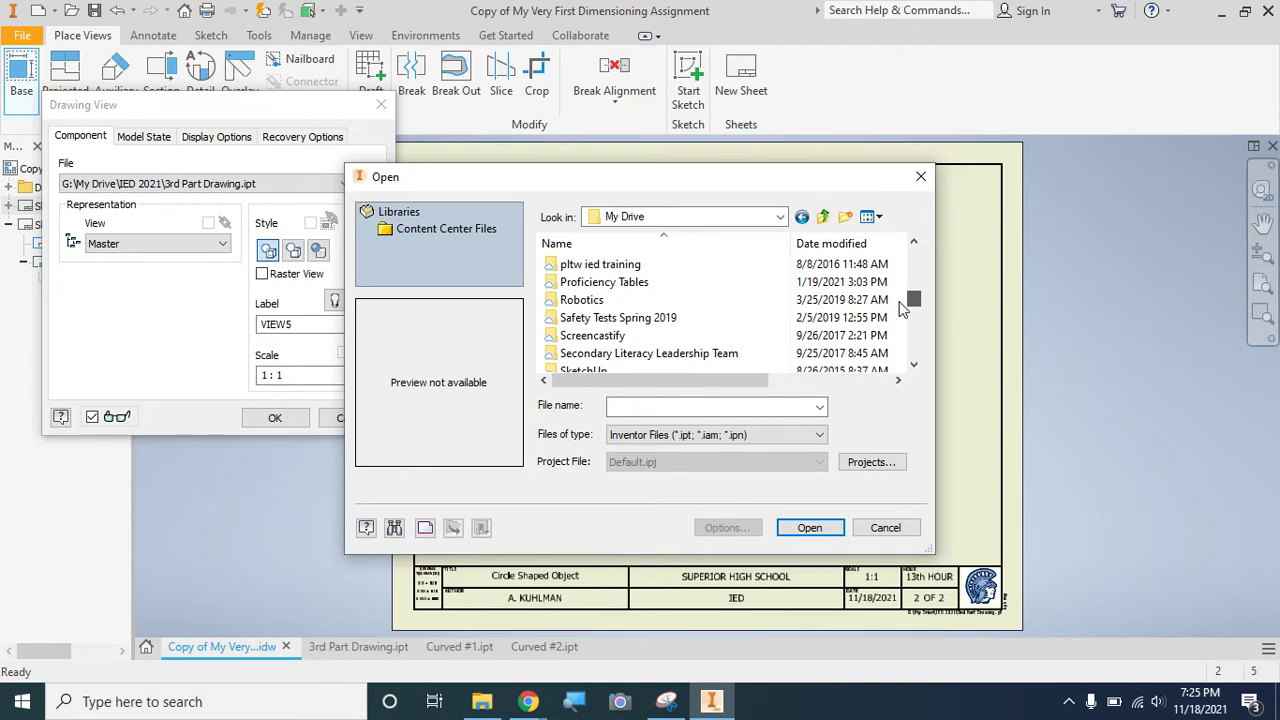
pyautogui.moveTo(900, 310)
pyautogui.mouseDown()
pyautogui.moveTo(906, 295)
pyautogui.moveTo(893, 290)
pyautogui.mouseUp()
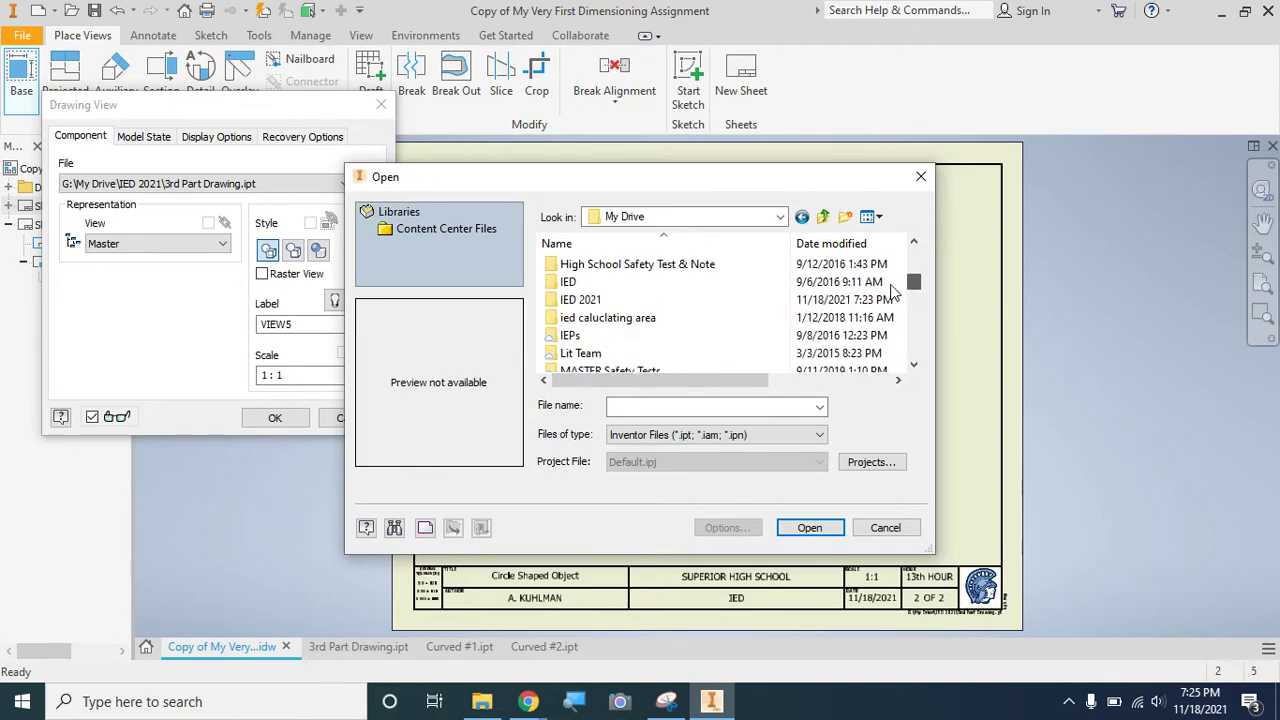
pyautogui.doubleClick(578, 299)
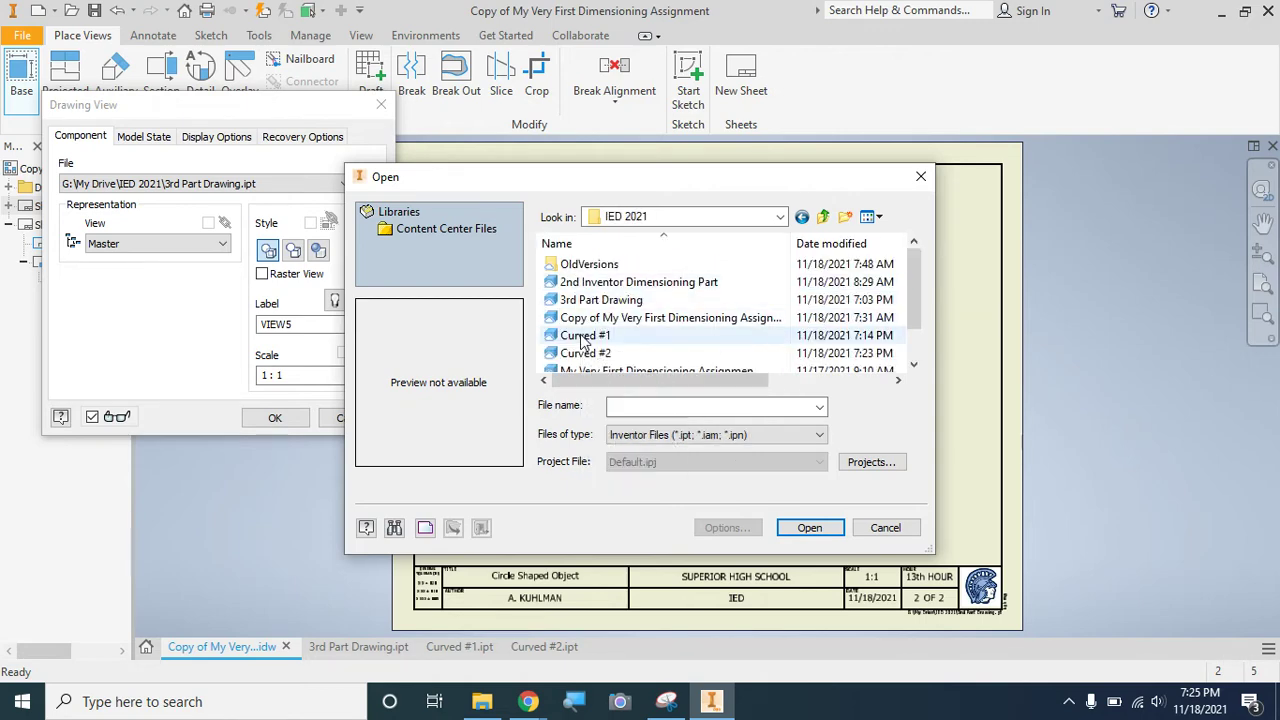
pyautogui.doubleClick(584, 336)
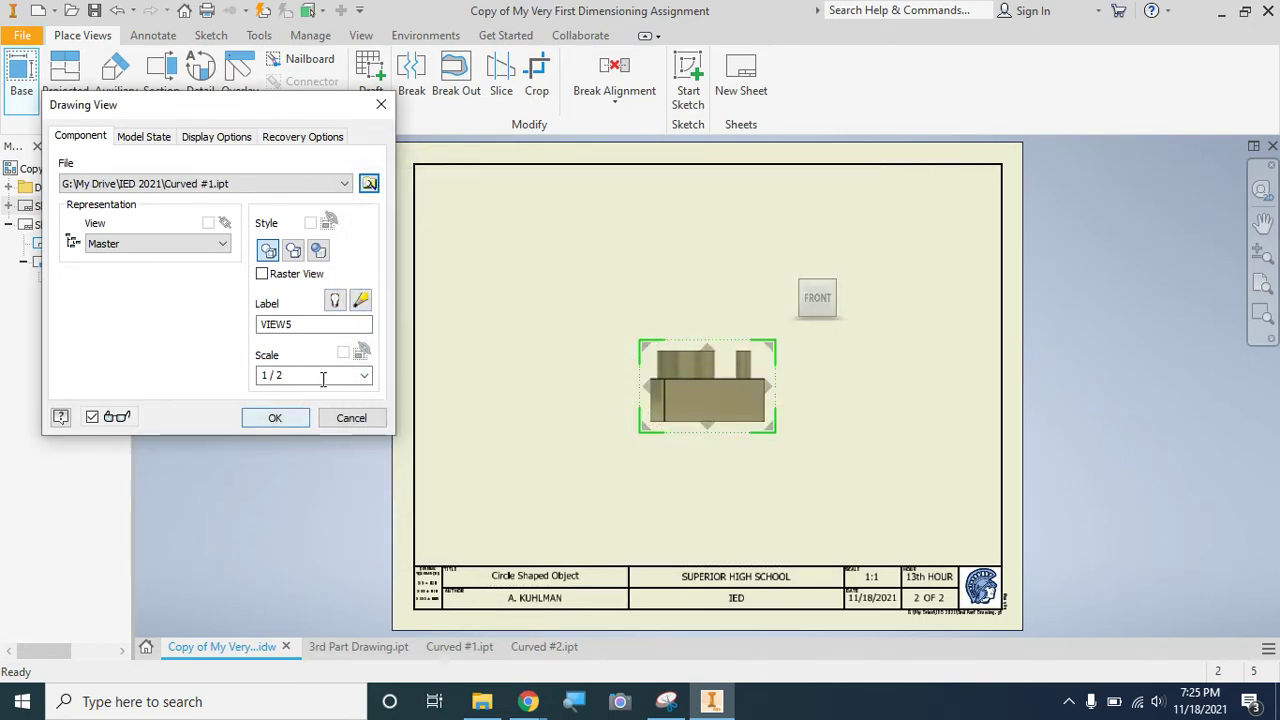
pyautogui.click(365, 376)
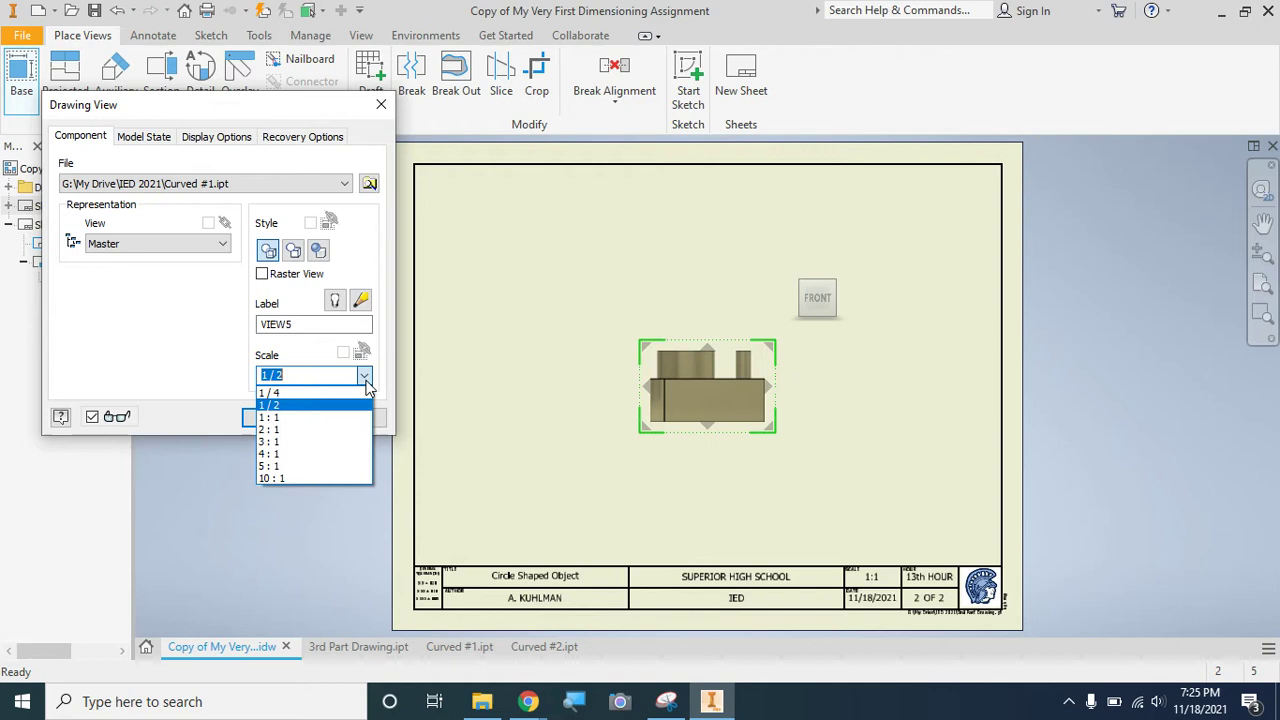
pyautogui.click(313, 418)
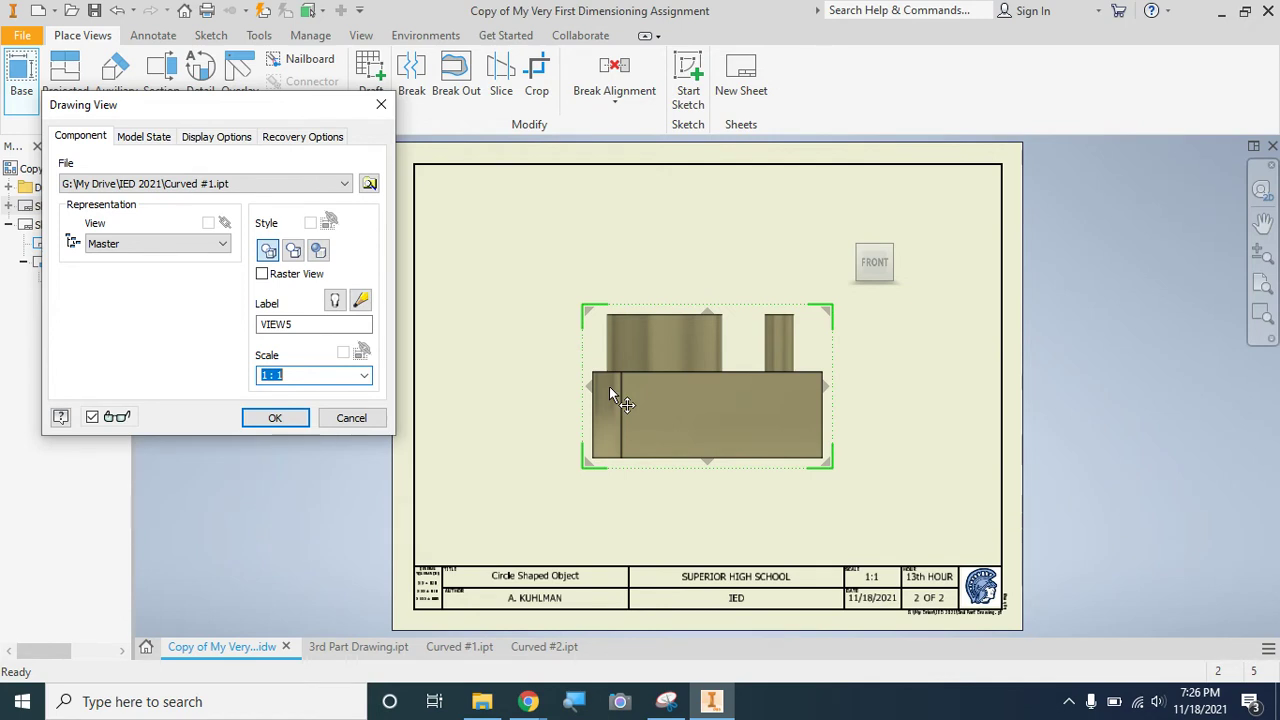
# Orient the base view to the part's BACK side and move it to the lower-left area of the sheet.
pyautogui.click(825, 385)
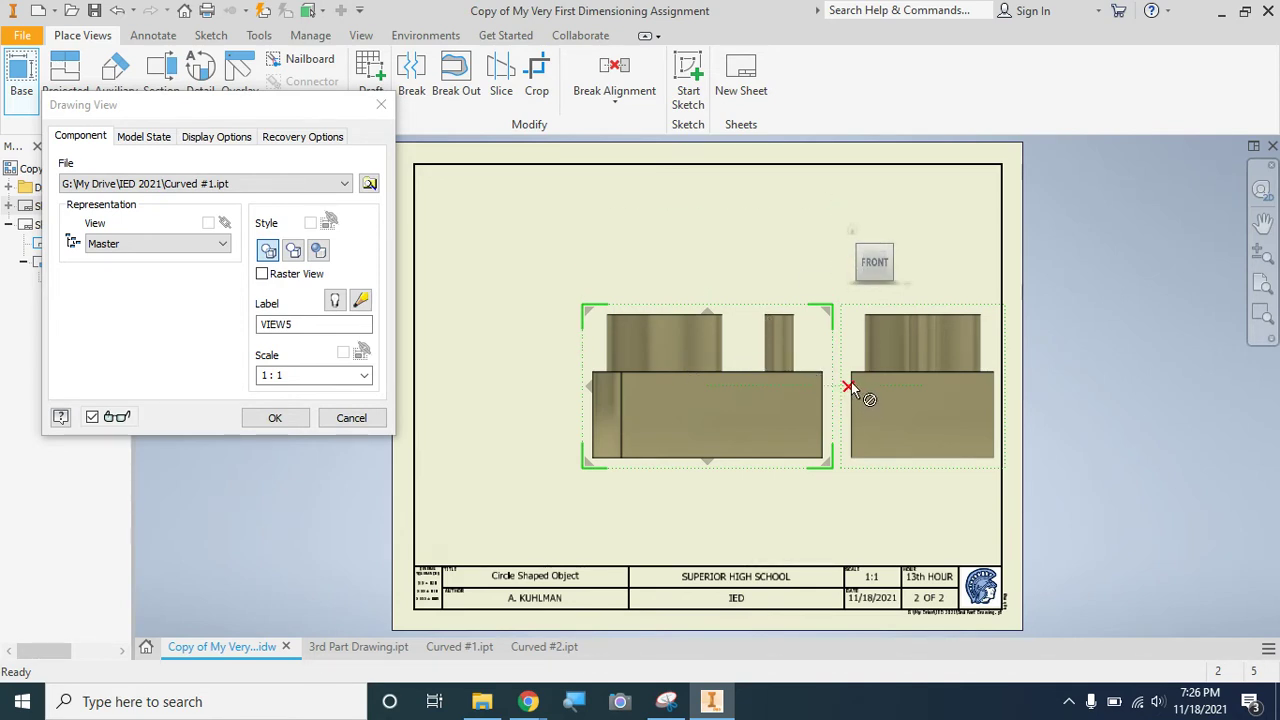
pyautogui.click(849, 263)
pyautogui.click(849, 263)
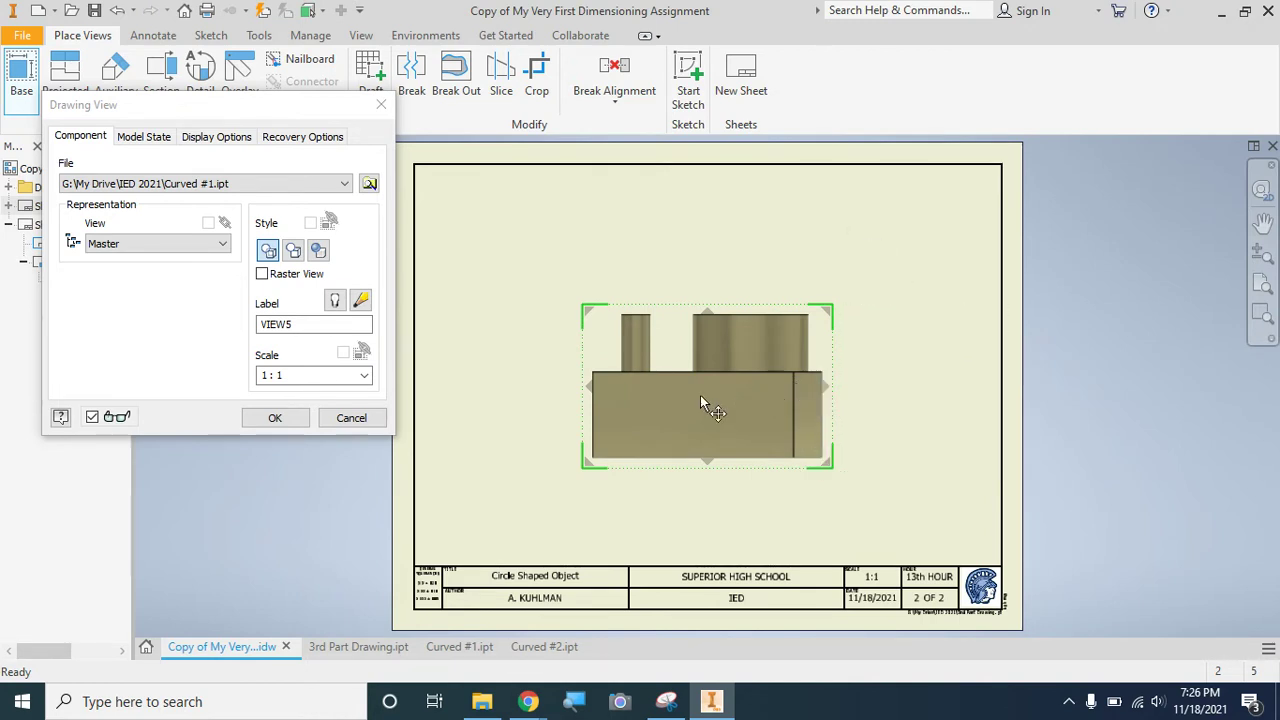
pyautogui.moveTo(708, 408); pyautogui.dragTo(601, 503)
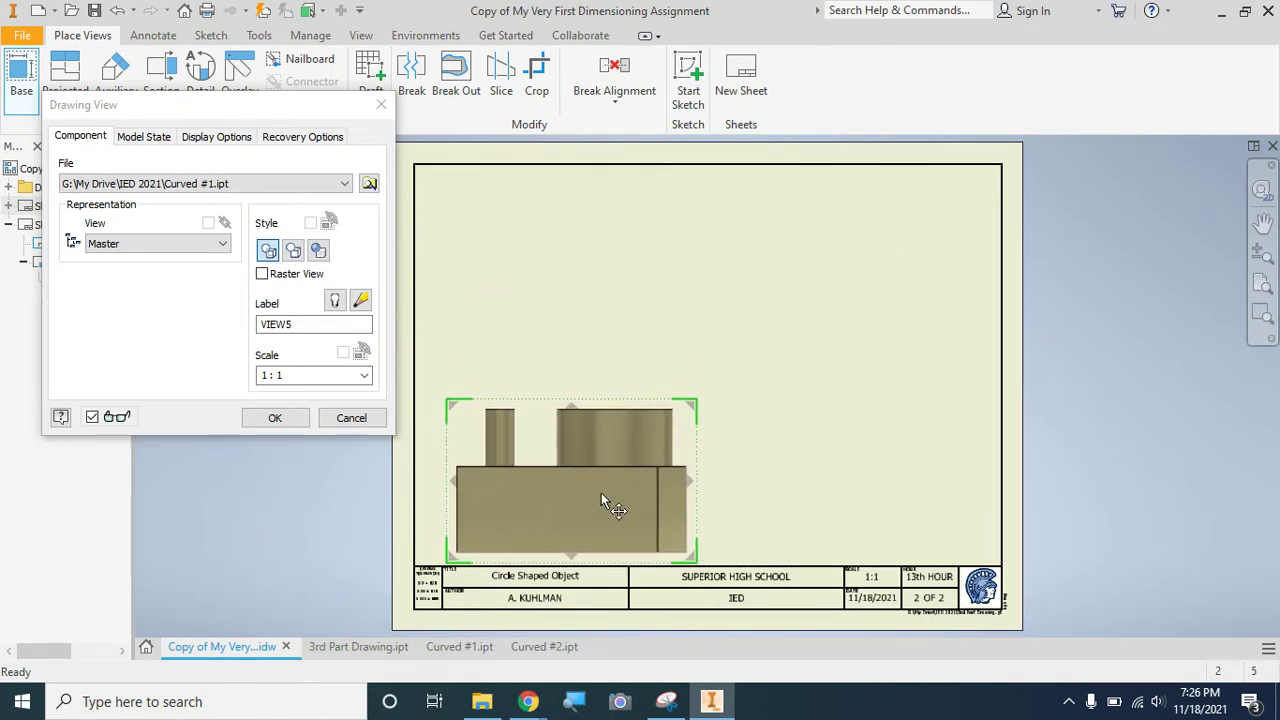
# Project a side view, a top view and an isometric view from the base view and create all four views.
pyautogui.click(688, 484)
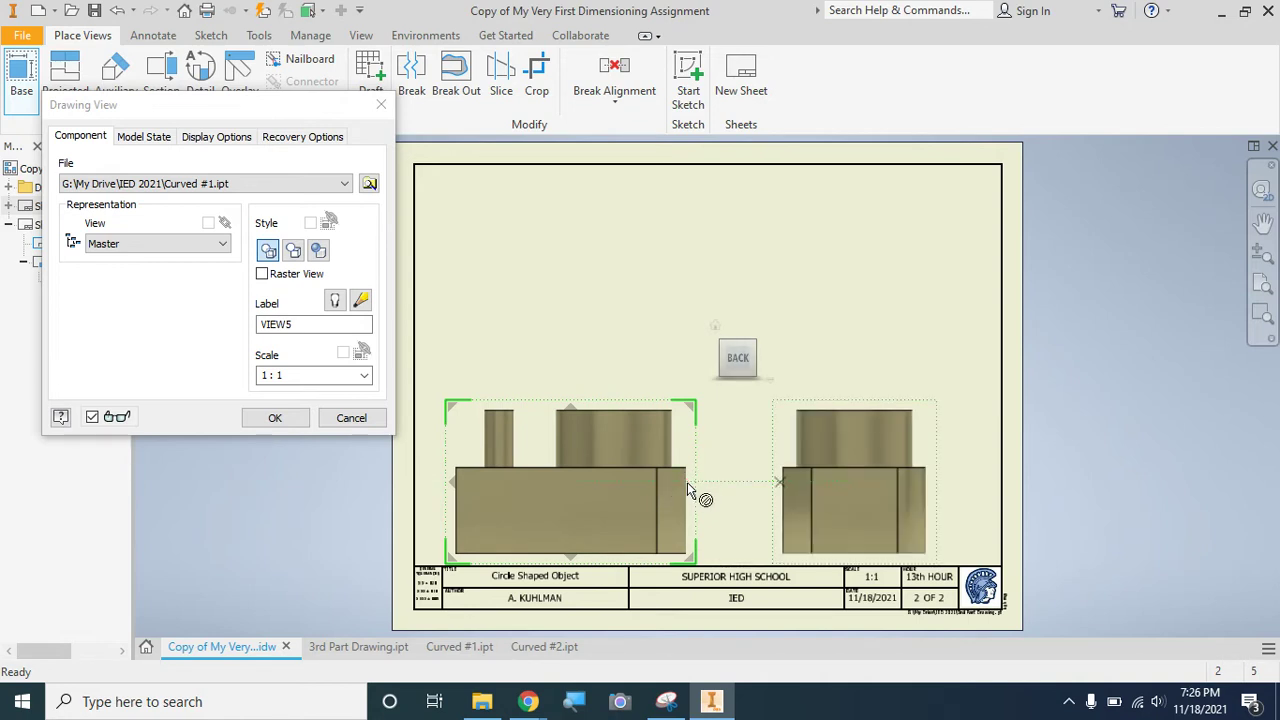
pyautogui.click(578, 414)
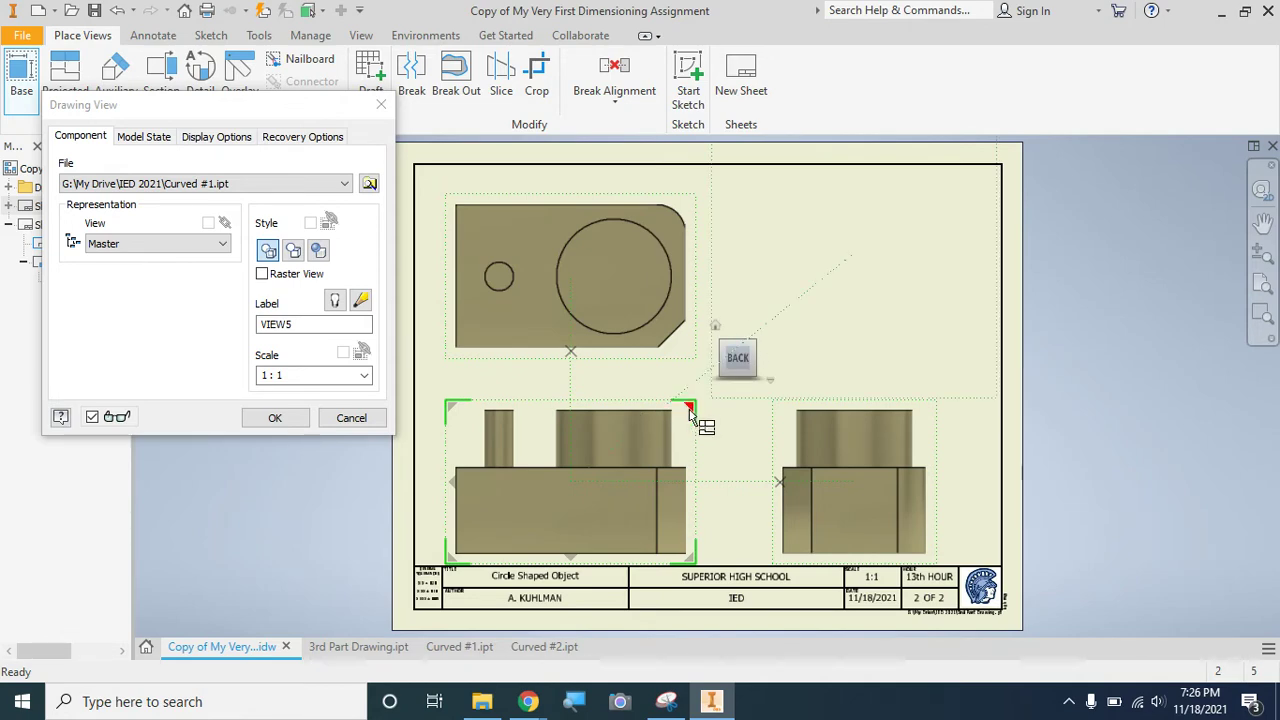
pyautogui.click(718, 391)
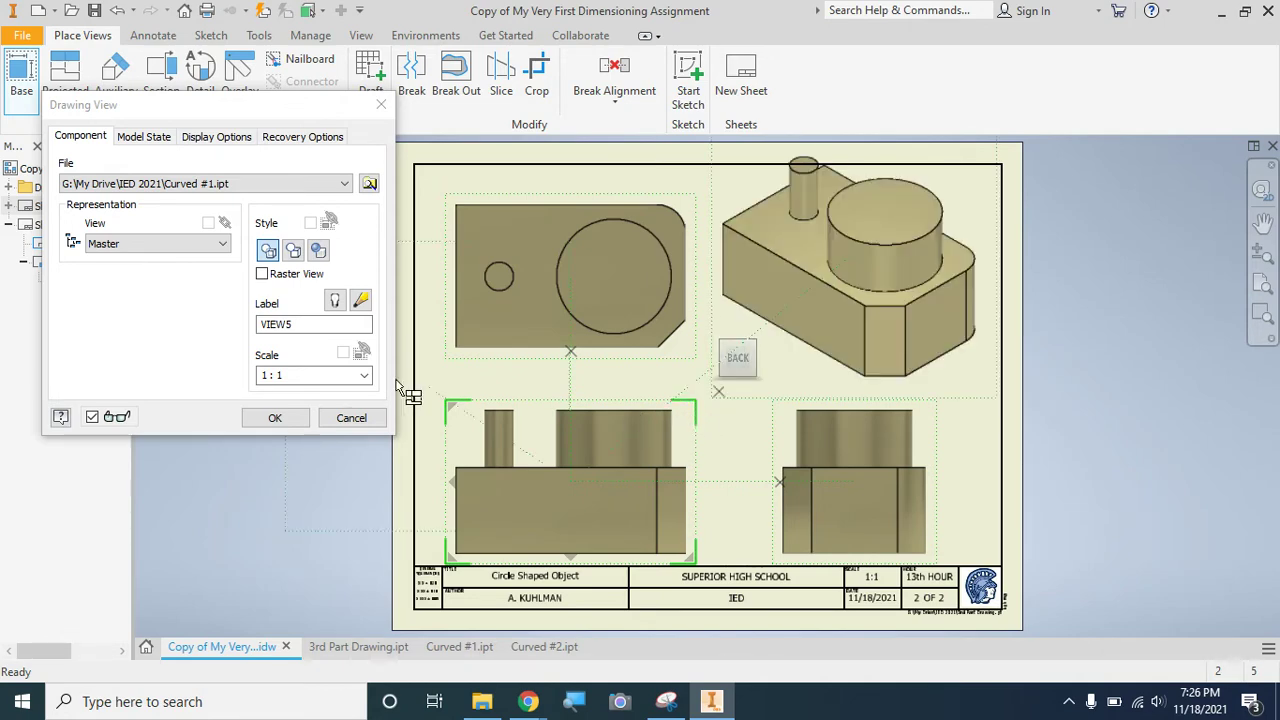
pyautogui.click(279, 418)
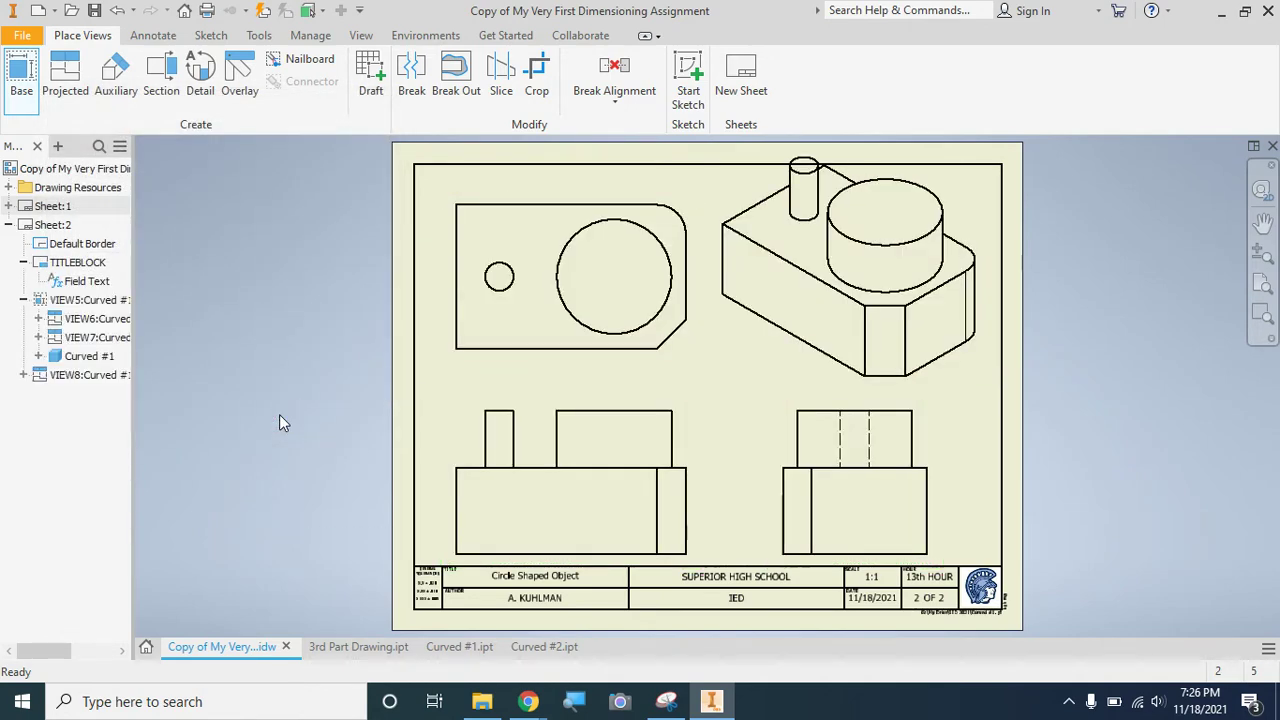
# Set the isometric view to 1/2 scale with shaded style and move it into the sheet's upper-right corner.
pyautogui.doubleClick(736, 342)
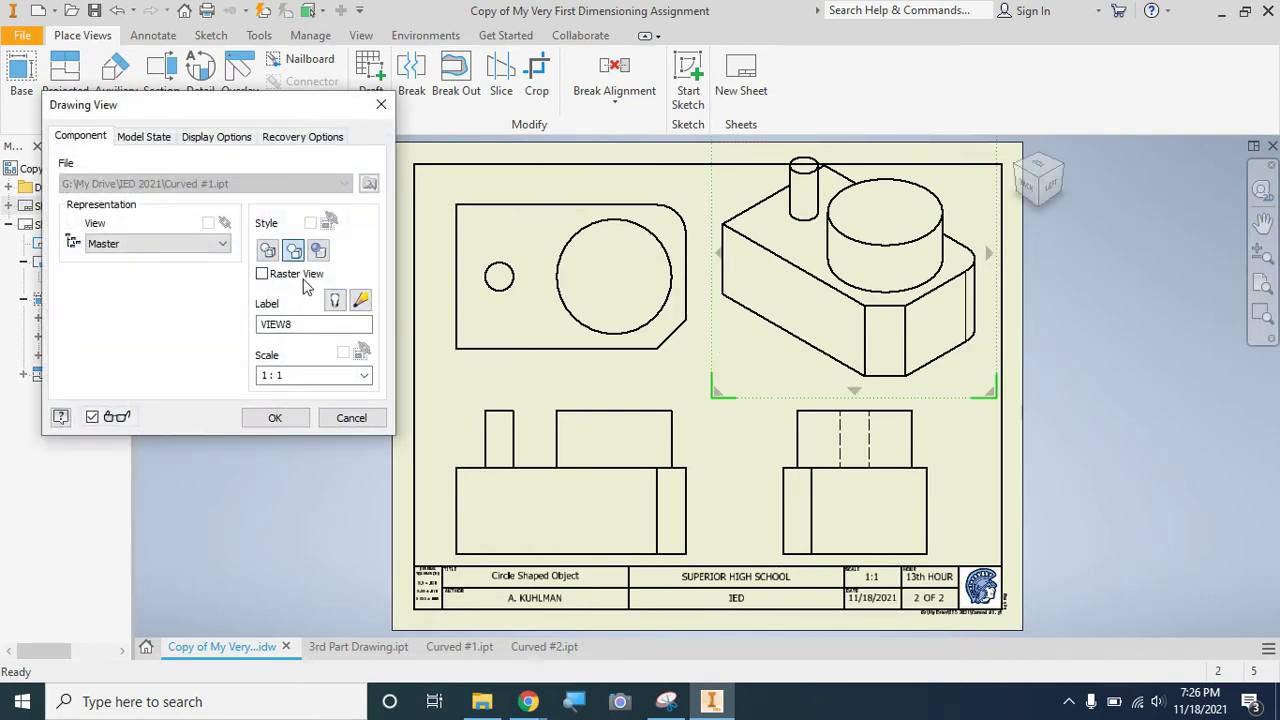
pyautogui.doubleClick(297, 375)
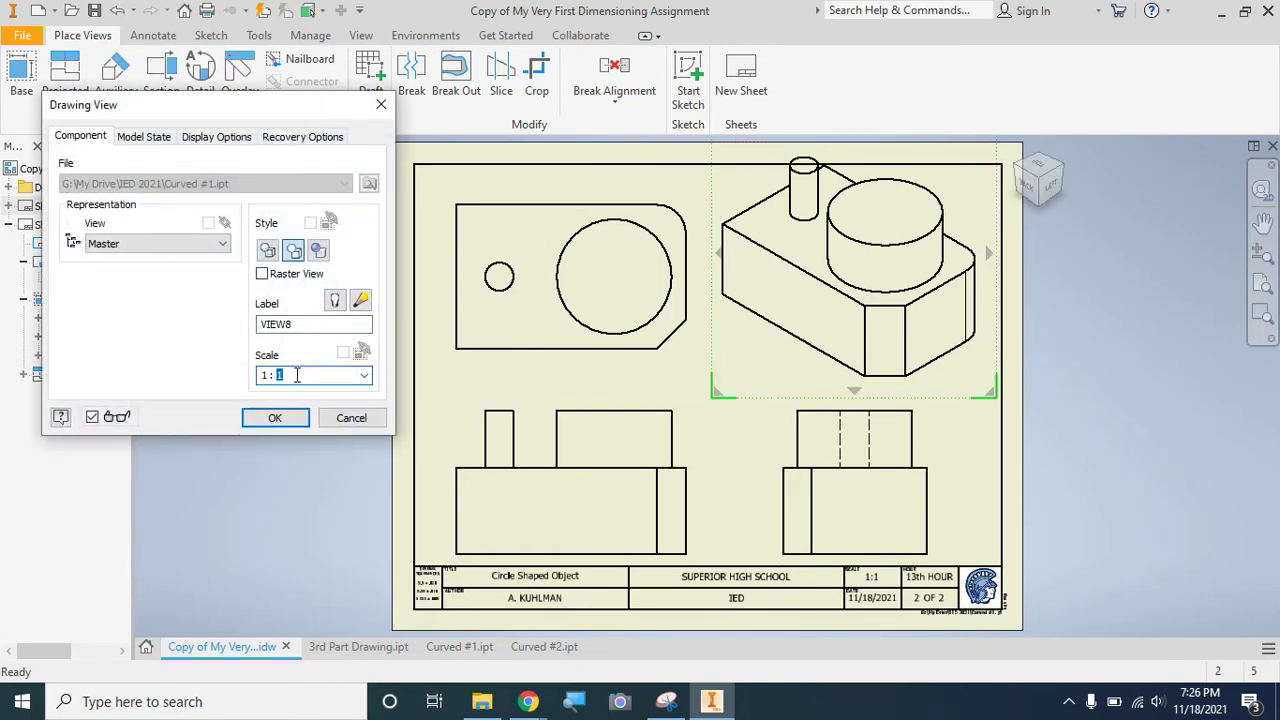
pyautogui.click(366, 377)
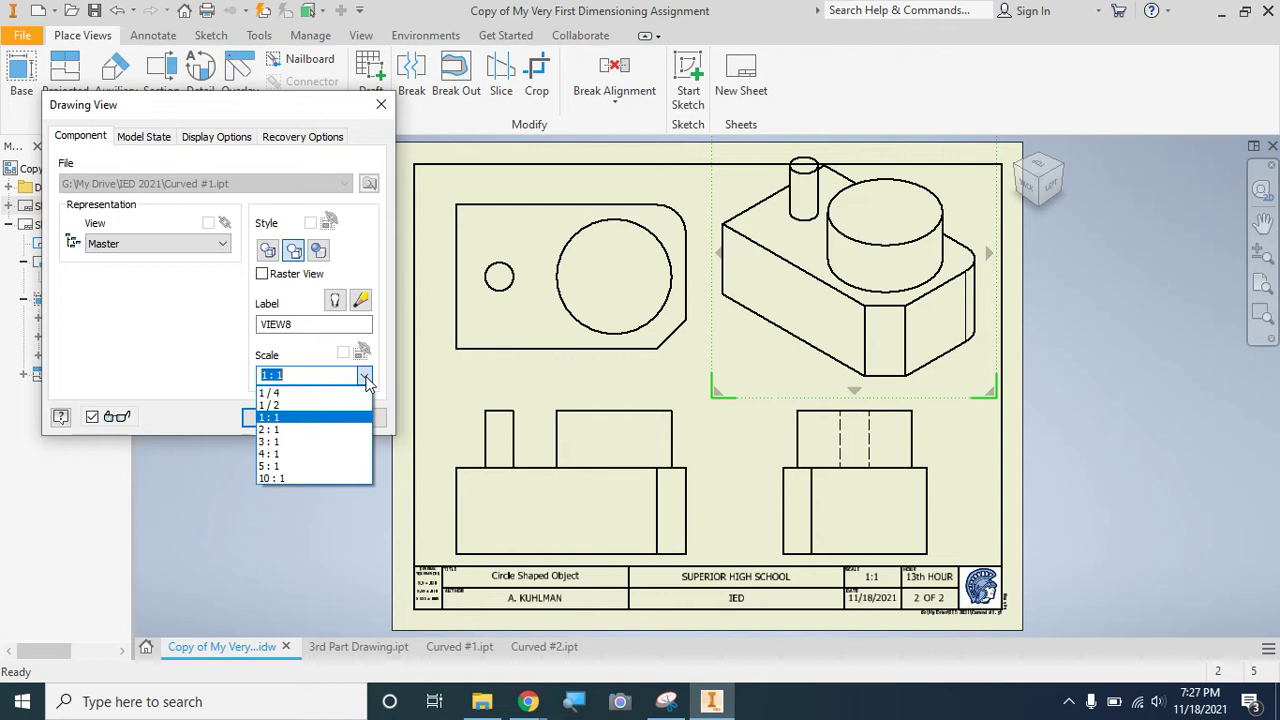
pyautogui.click(309, 405)
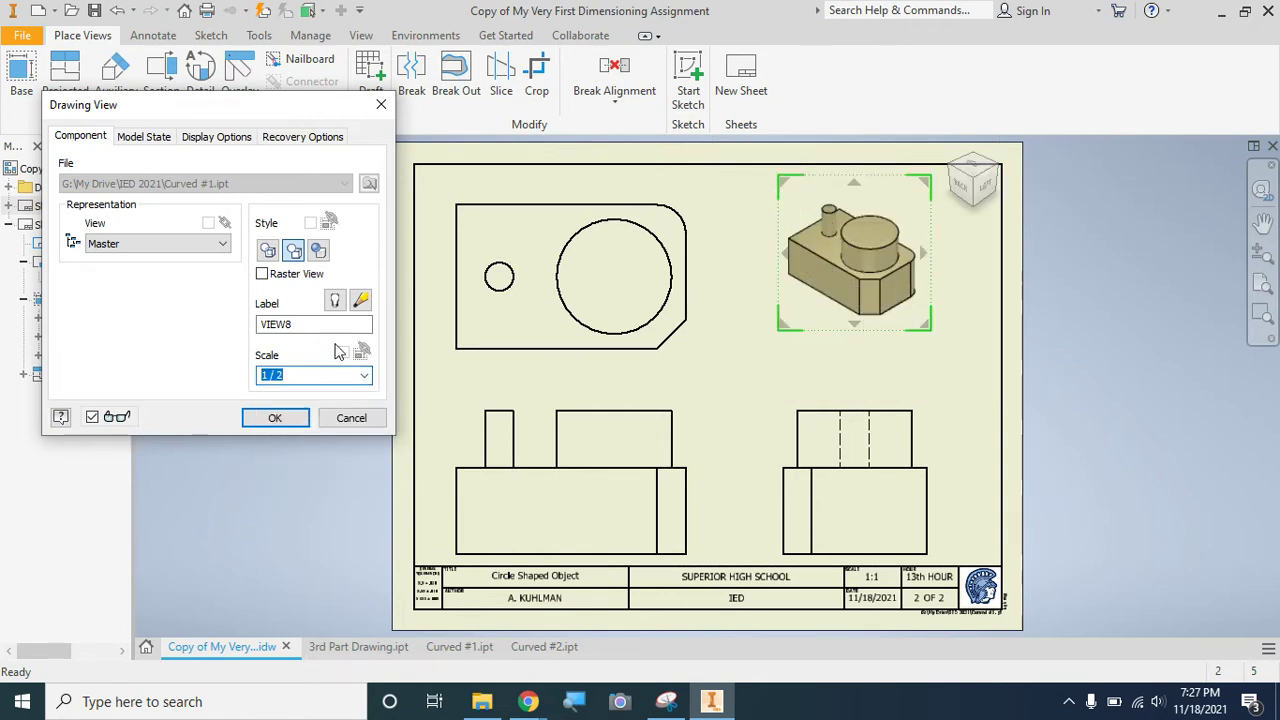
pyautogui.click(325, 249)
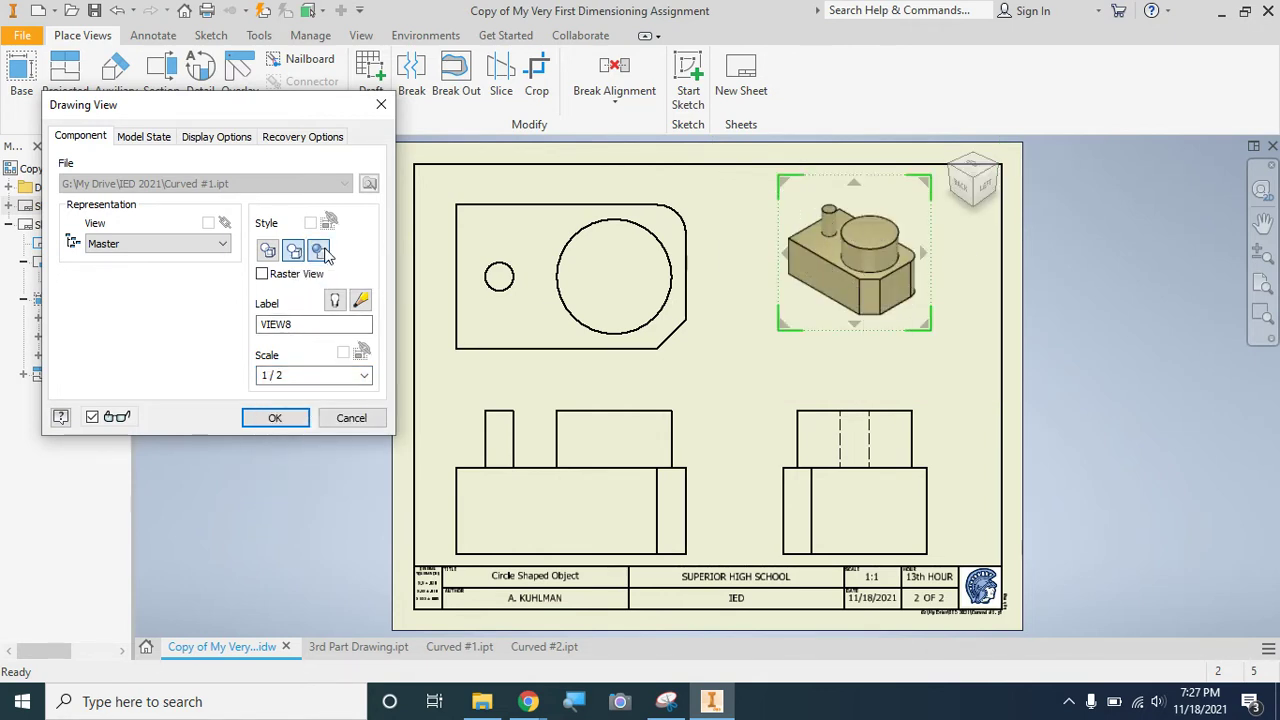
pyautogui.click(268, 419)
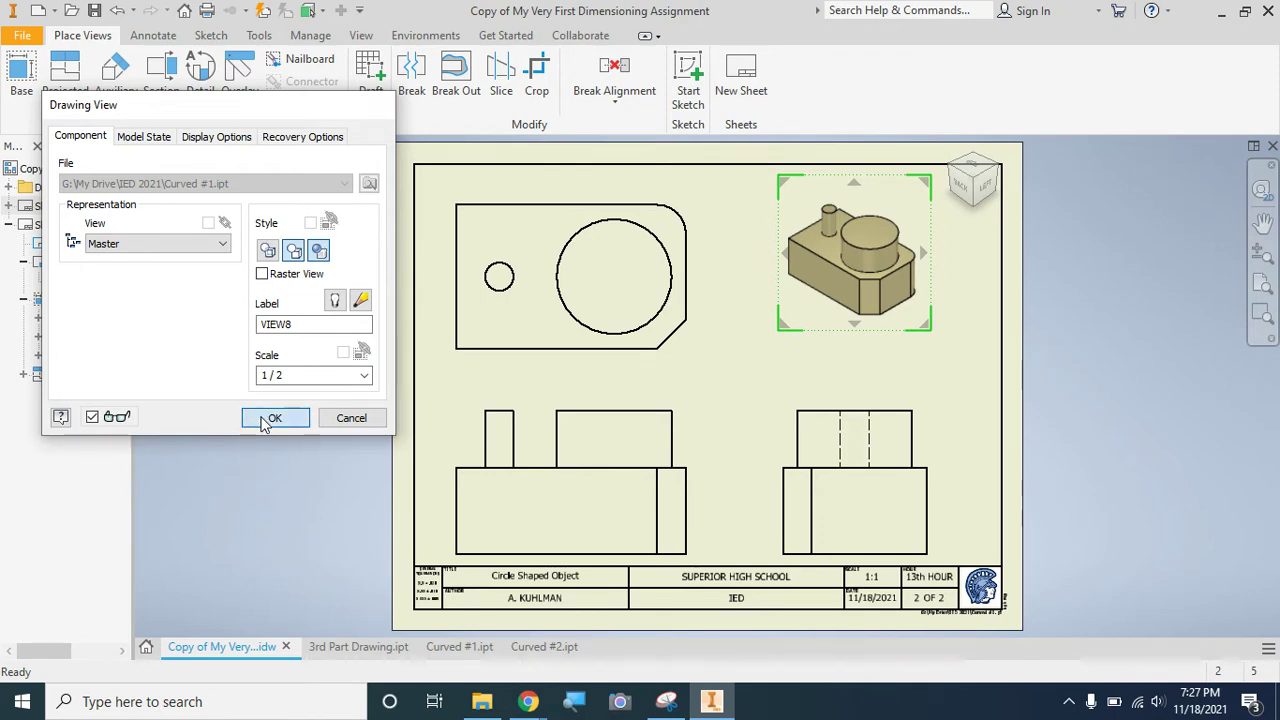
pyautogui.click(820, 270)
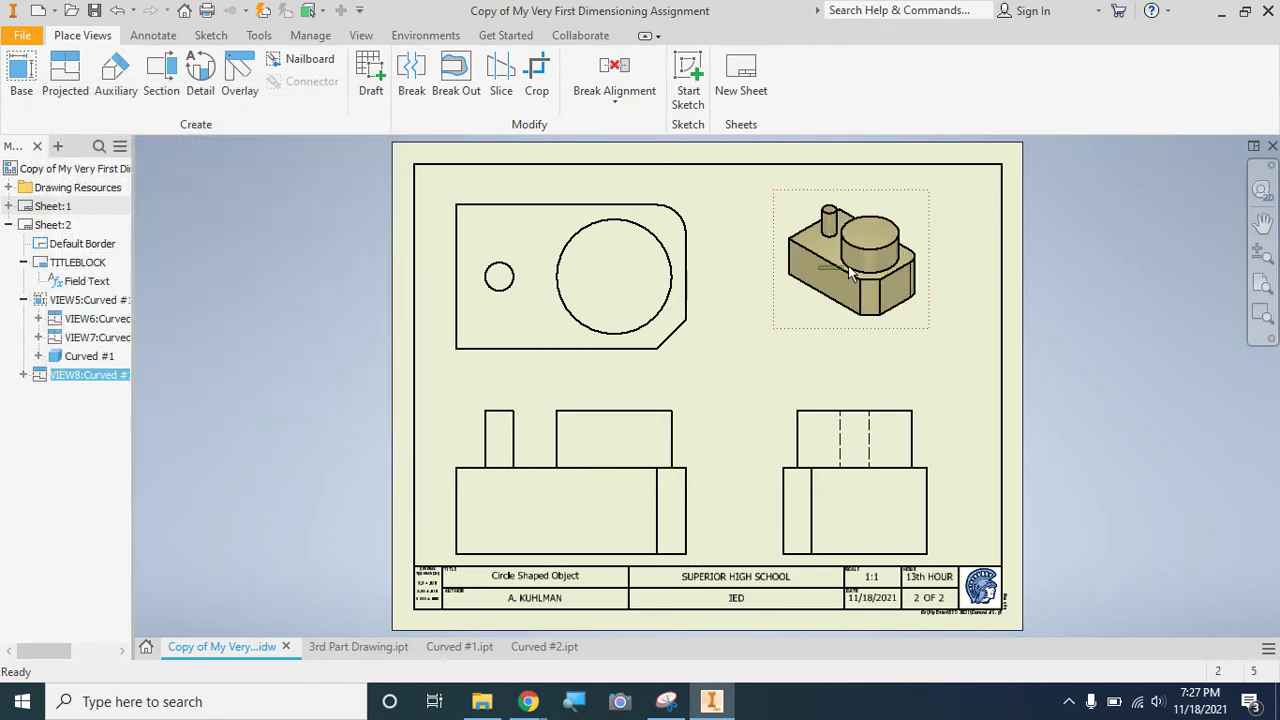
pyautogui.moveTo(893, 194); pyautogui.dragTo(954, 176)
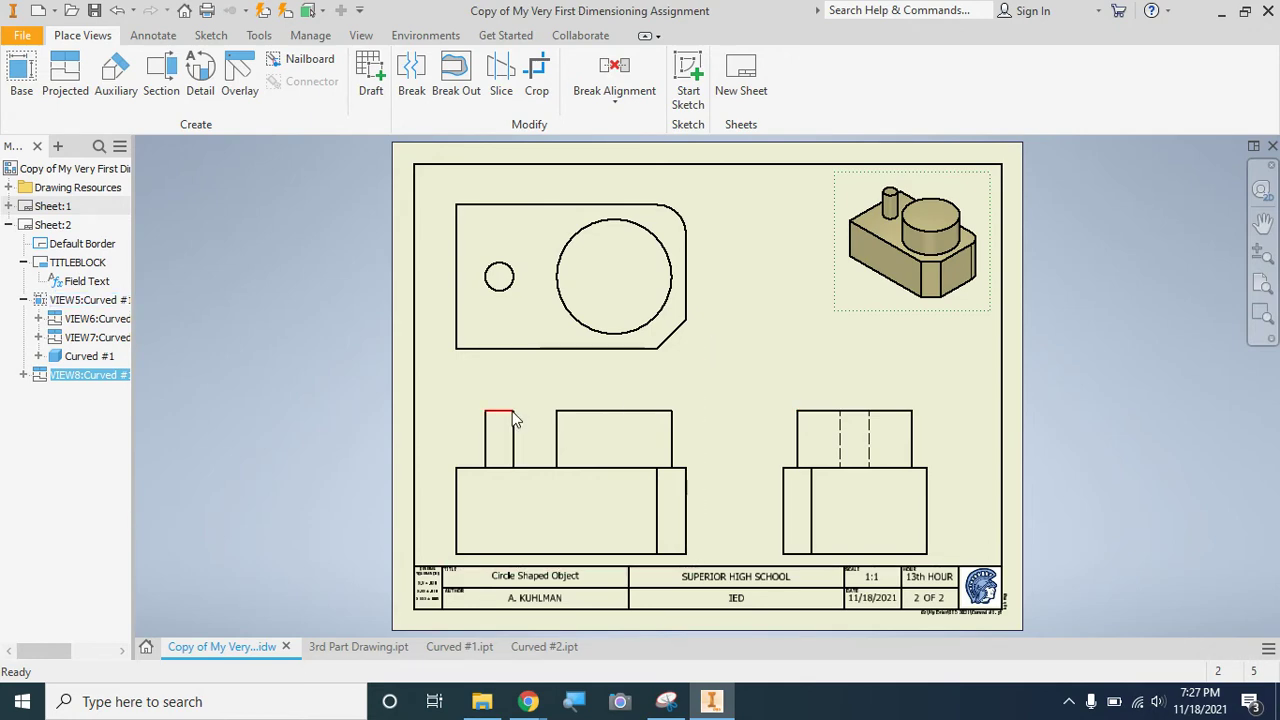
# Check the base view's Hidden Line style and save the drawing.
pyautogui.doubleClick(459, 413)
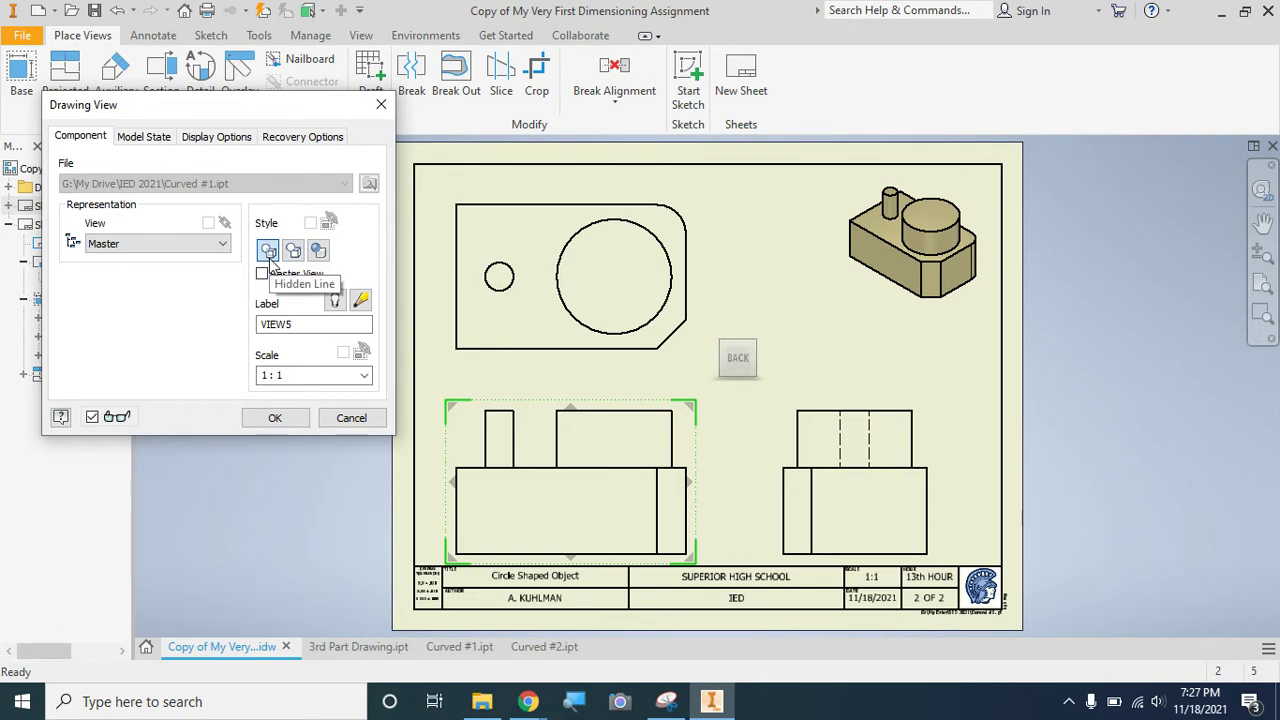
pyautogui.click(256, 418)
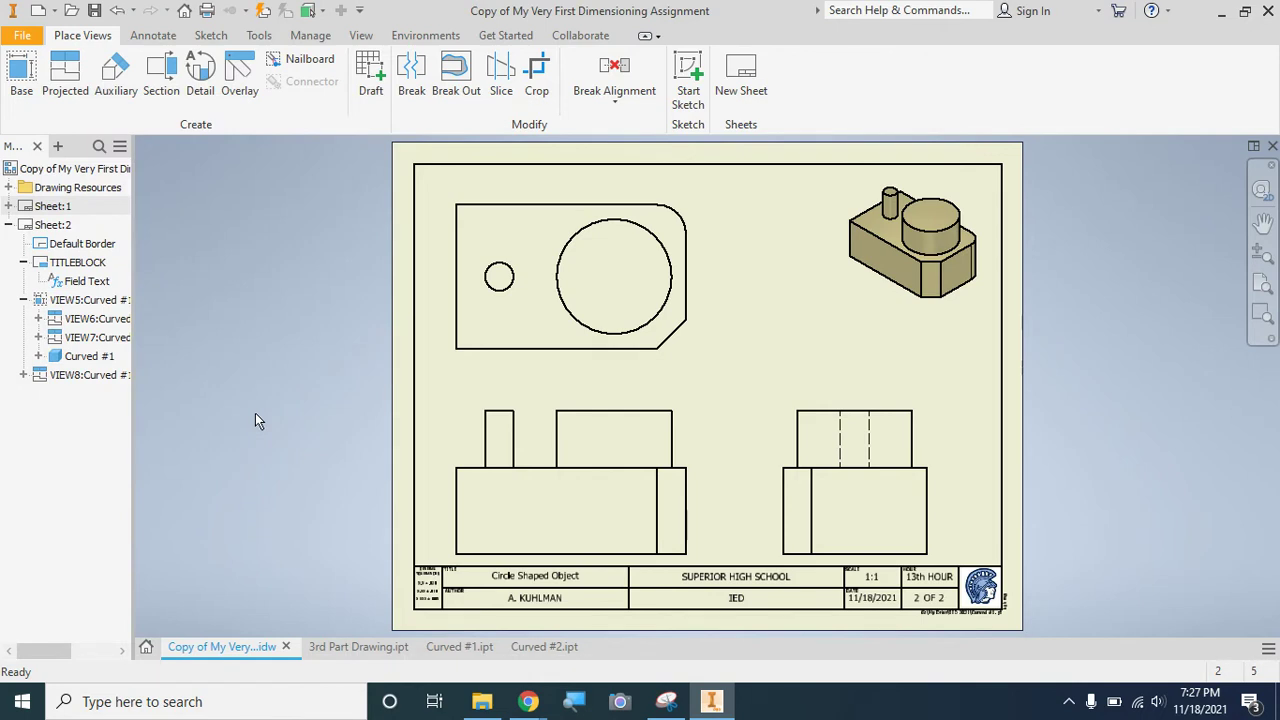
pyautogui.click(94, 10)
pyautogui.click(496, 203)
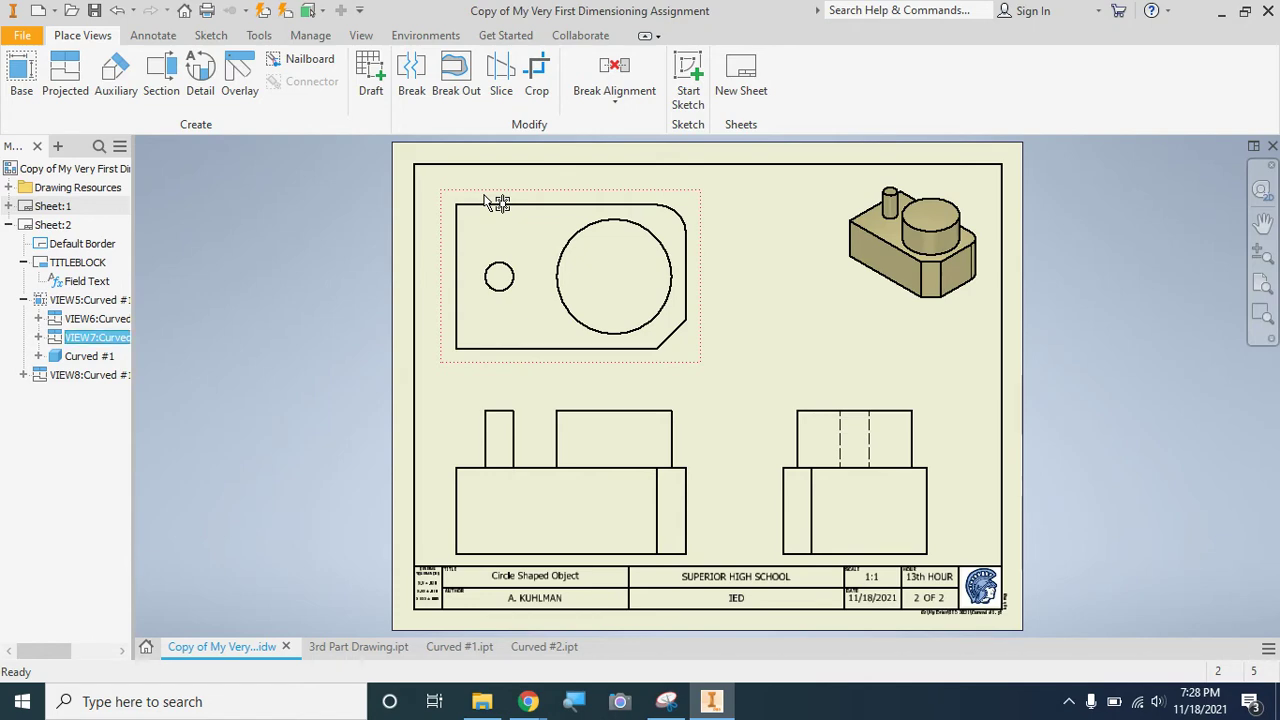
pyautogui.rightClick(488, 199)
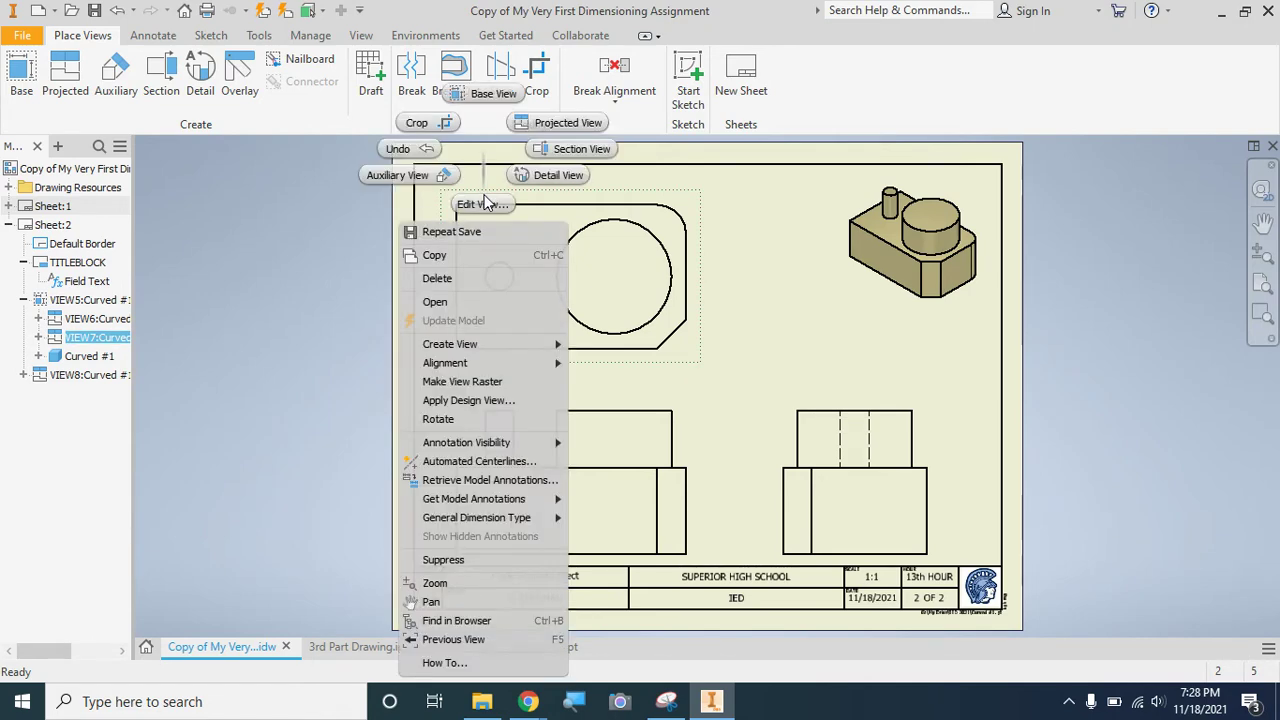
pyautogui.press('Escape')
pyautogui.doubleClick(449, 210)
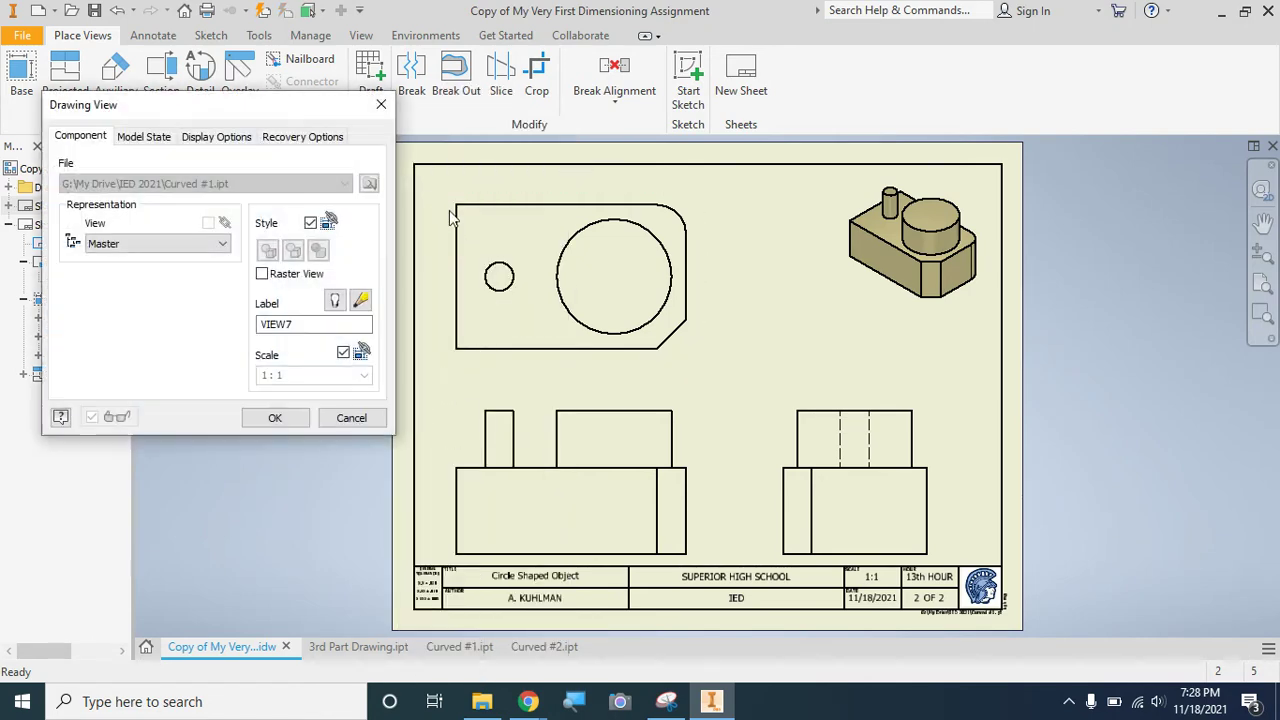
pyautogui.click(381, 106)
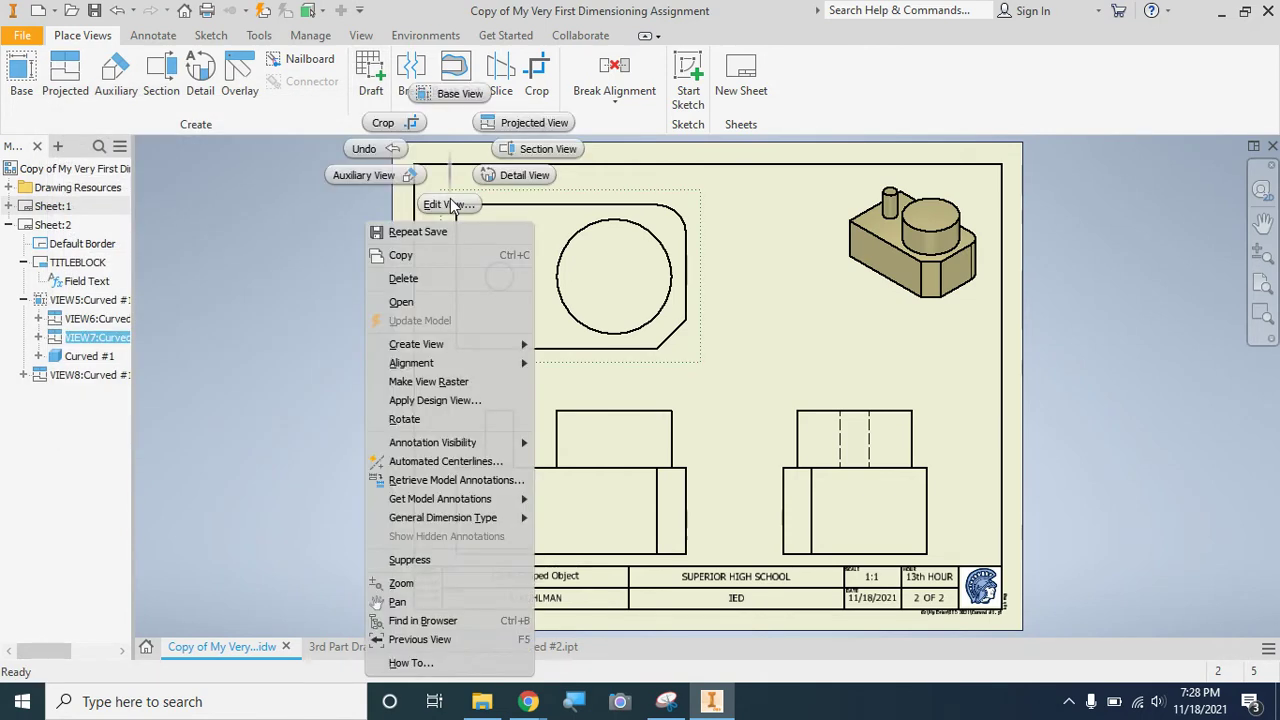
# Add automated centerlines to the top view for fillets, cylindrical, revolved and circular patterned features.
pyautogui.click(435, 462)
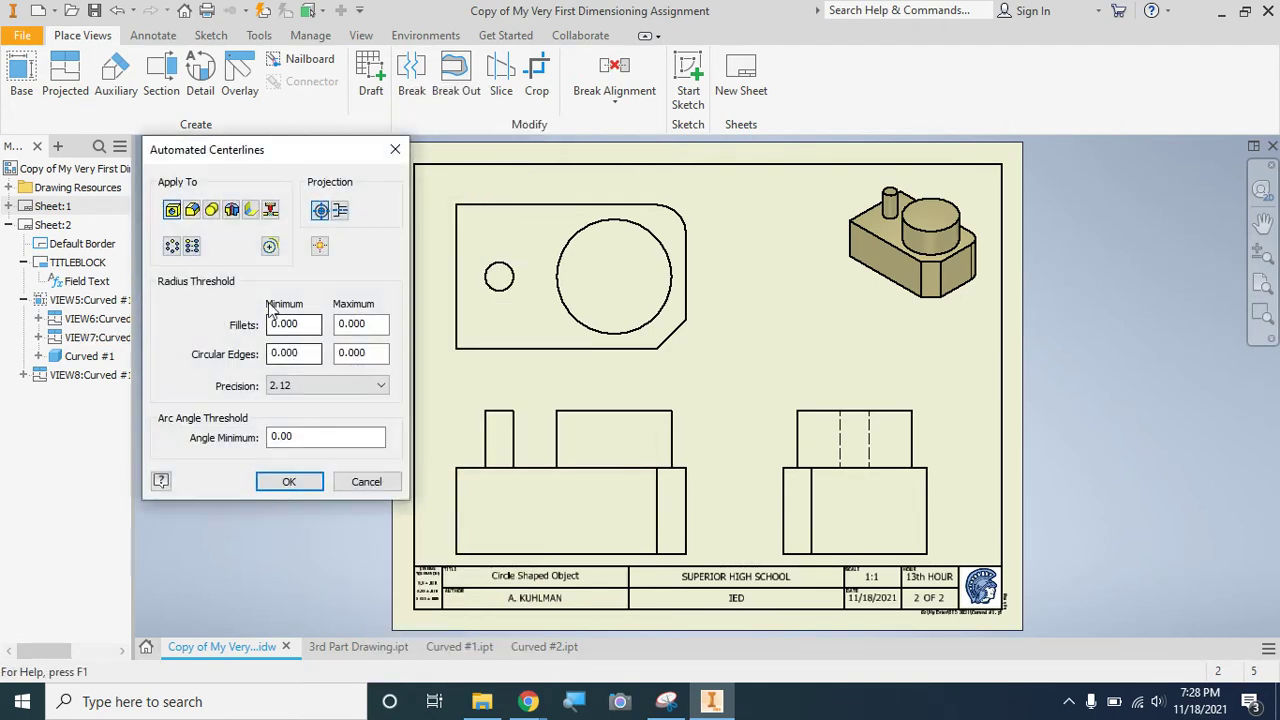
pyautogui.click(199, 214)
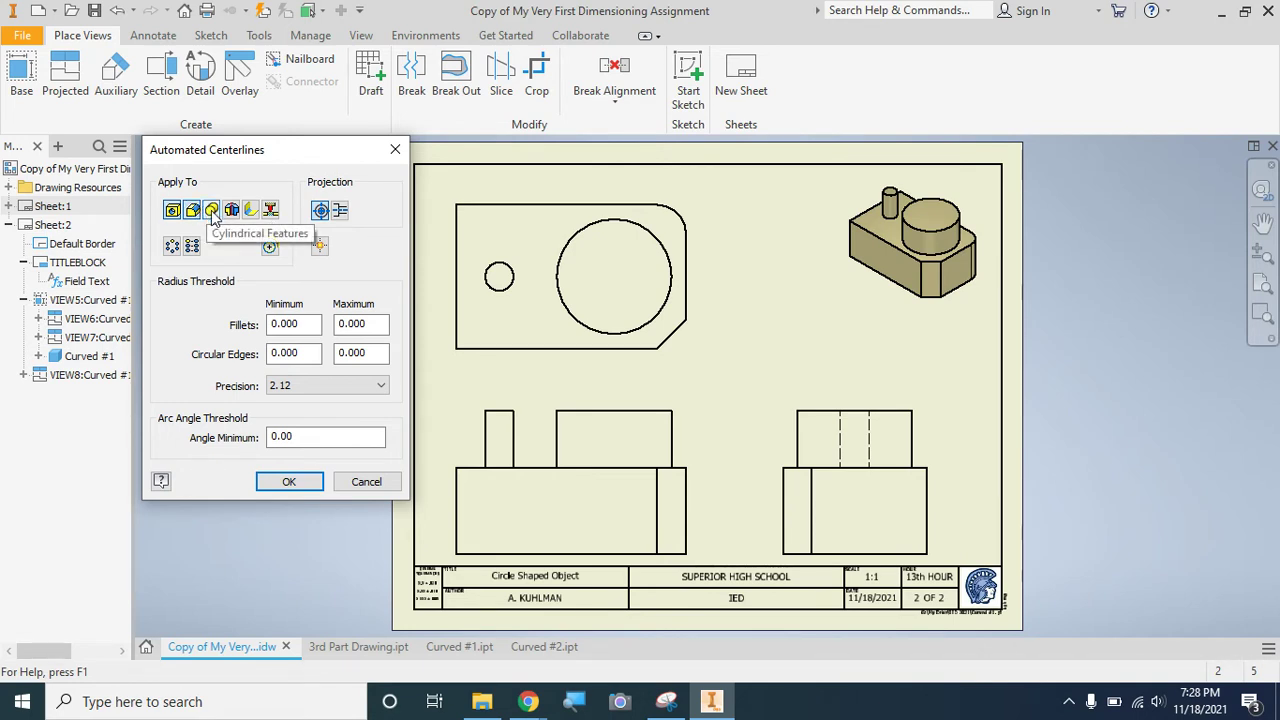
pyautogui.click(212, 214)
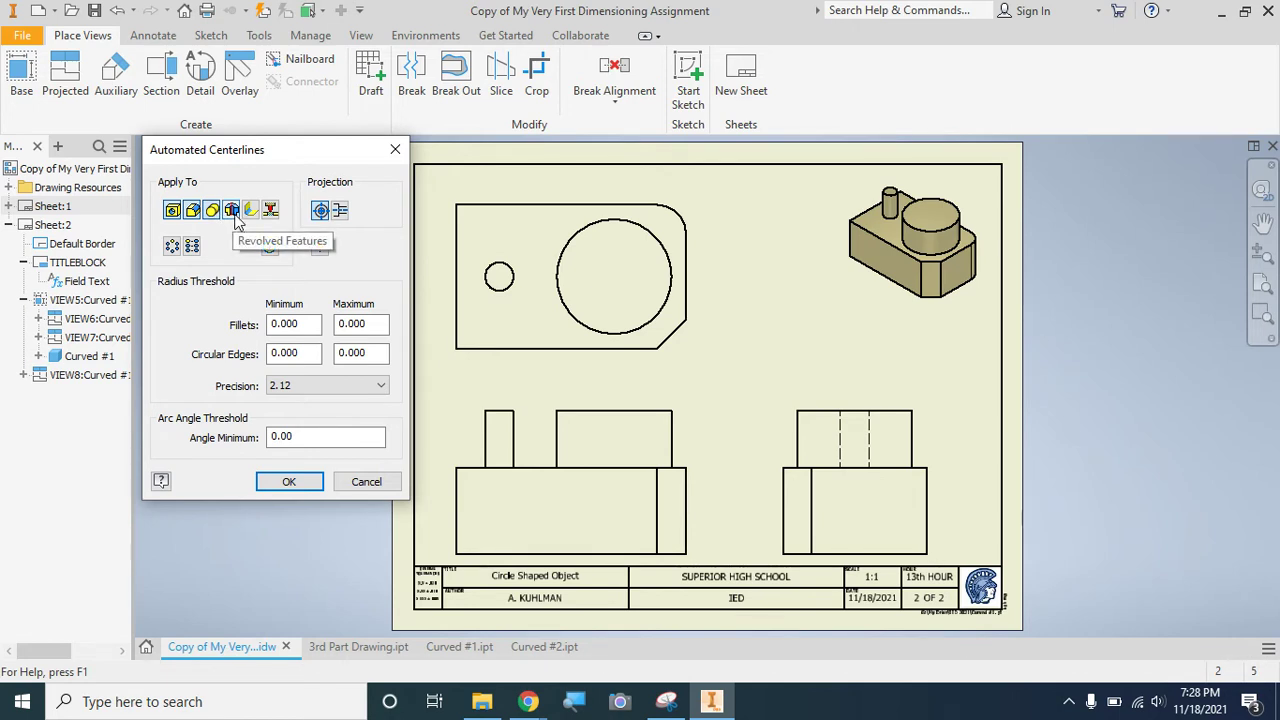
pyautogui.click(233, 214)
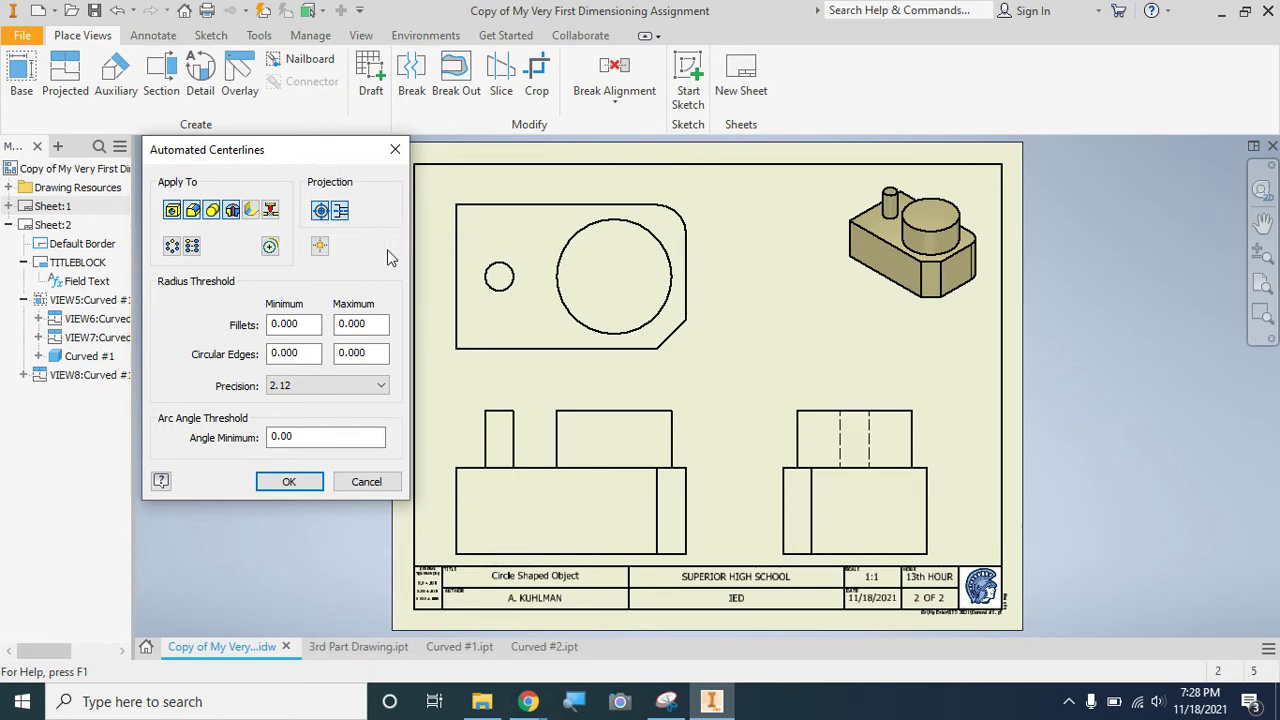
pyautogui.click(172, 257)
pyautogui.click(275, 485)
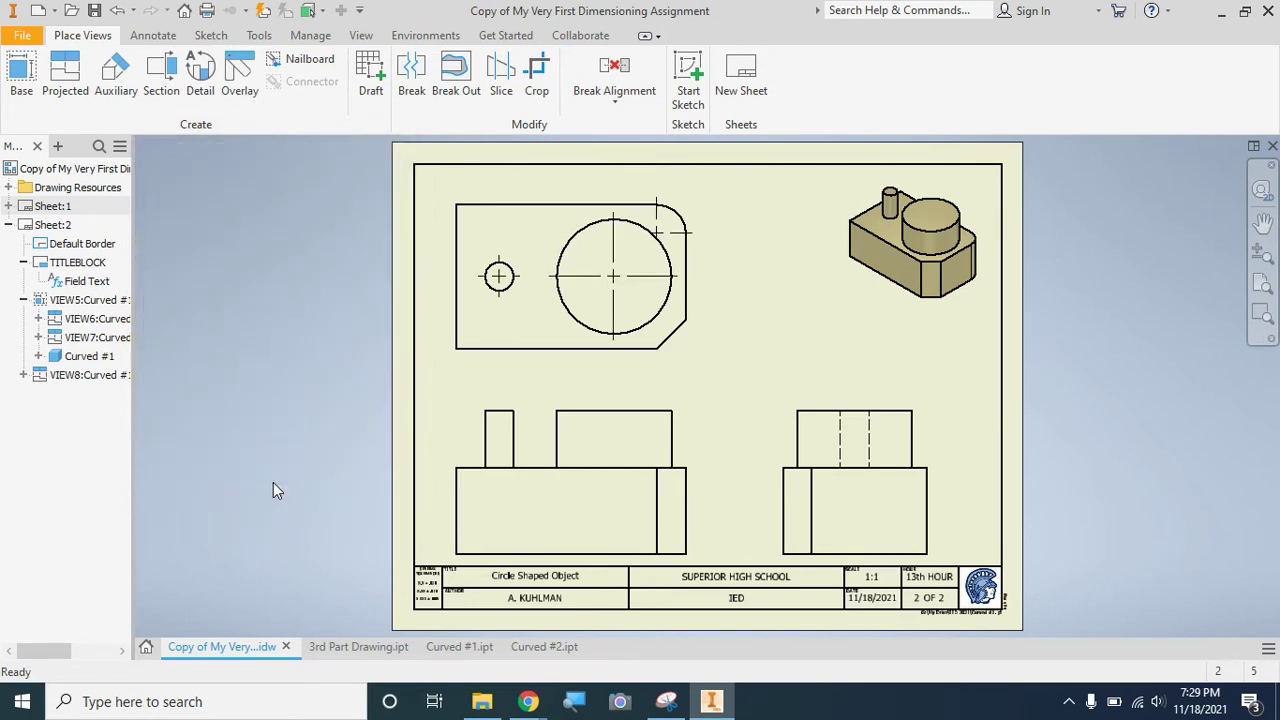
# Review the automated centerline options for the top view once more and reapply them.
pyautogui.click(498, 277)
pyautogui.click(450, 332)
pyautogui.rightClick(449, 337)
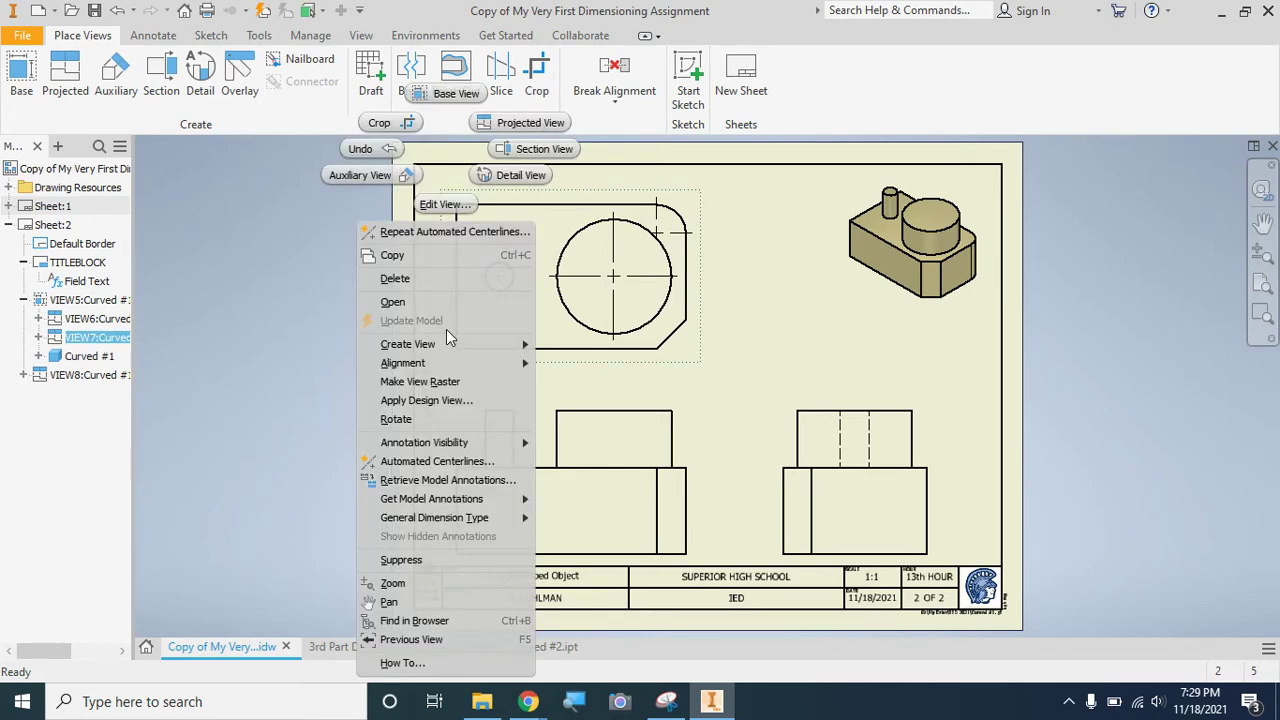
pyautogui.click(428, 476)
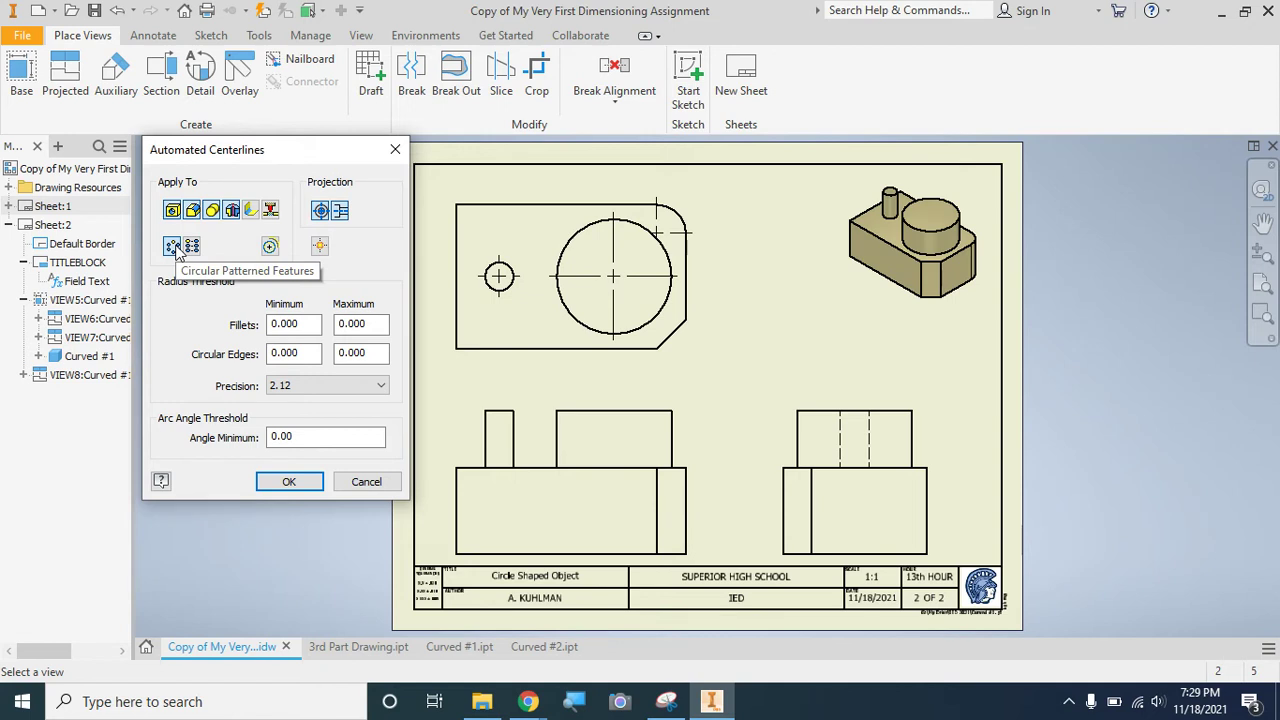
pyautogui.click(276, 483)
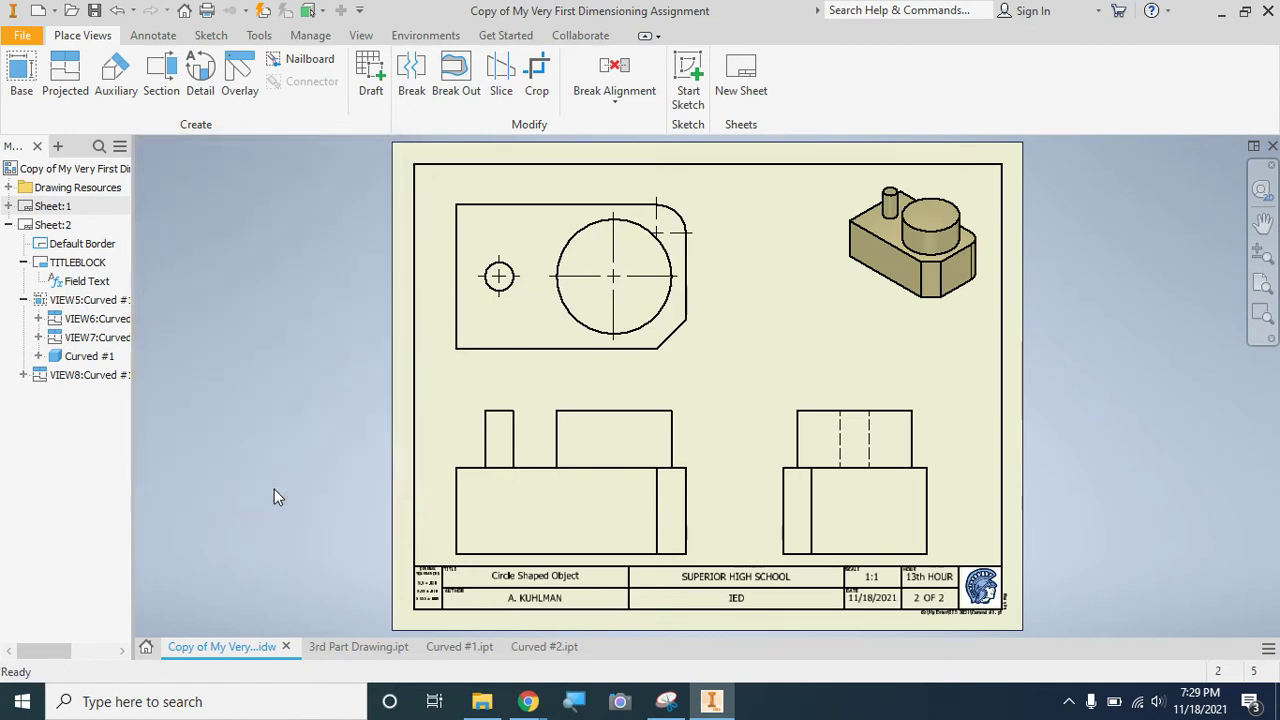
# Add automated centerlines to the base view for fillets, cylindrical and revolved features, including axes parallel to the view.
pyautogui.rightClick(452, 424)
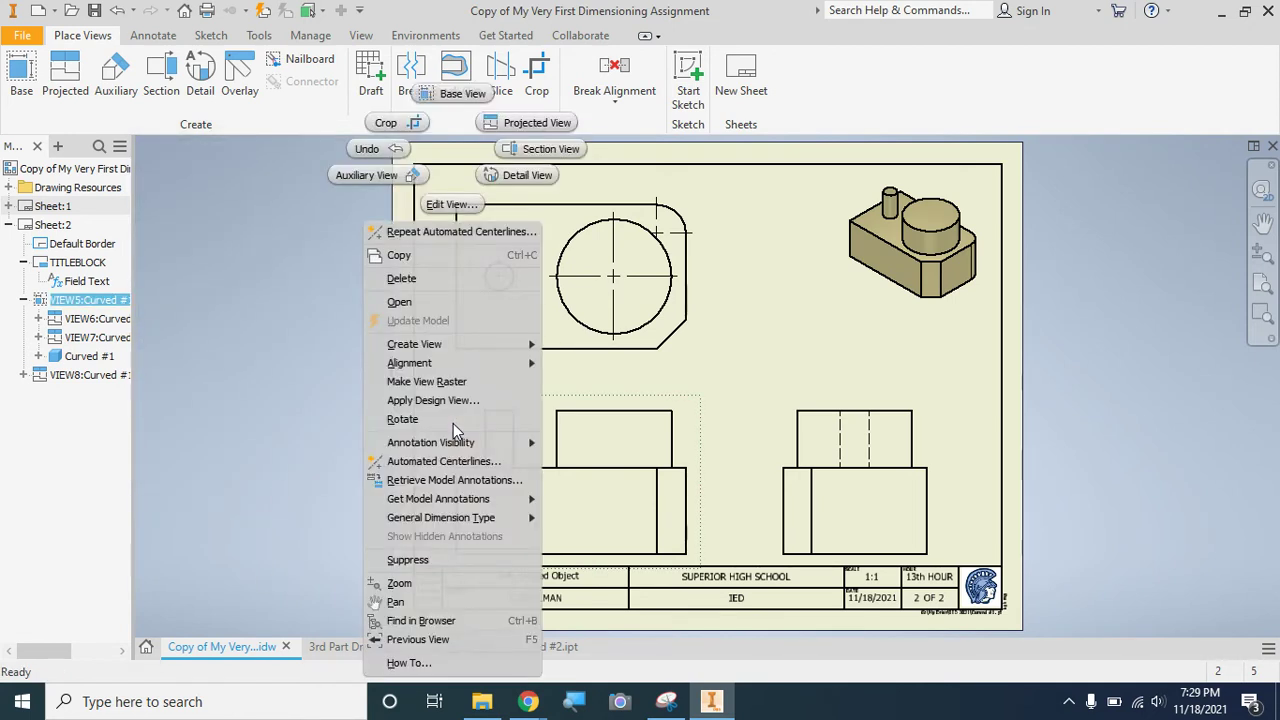
pyautogui.click(438, 465)
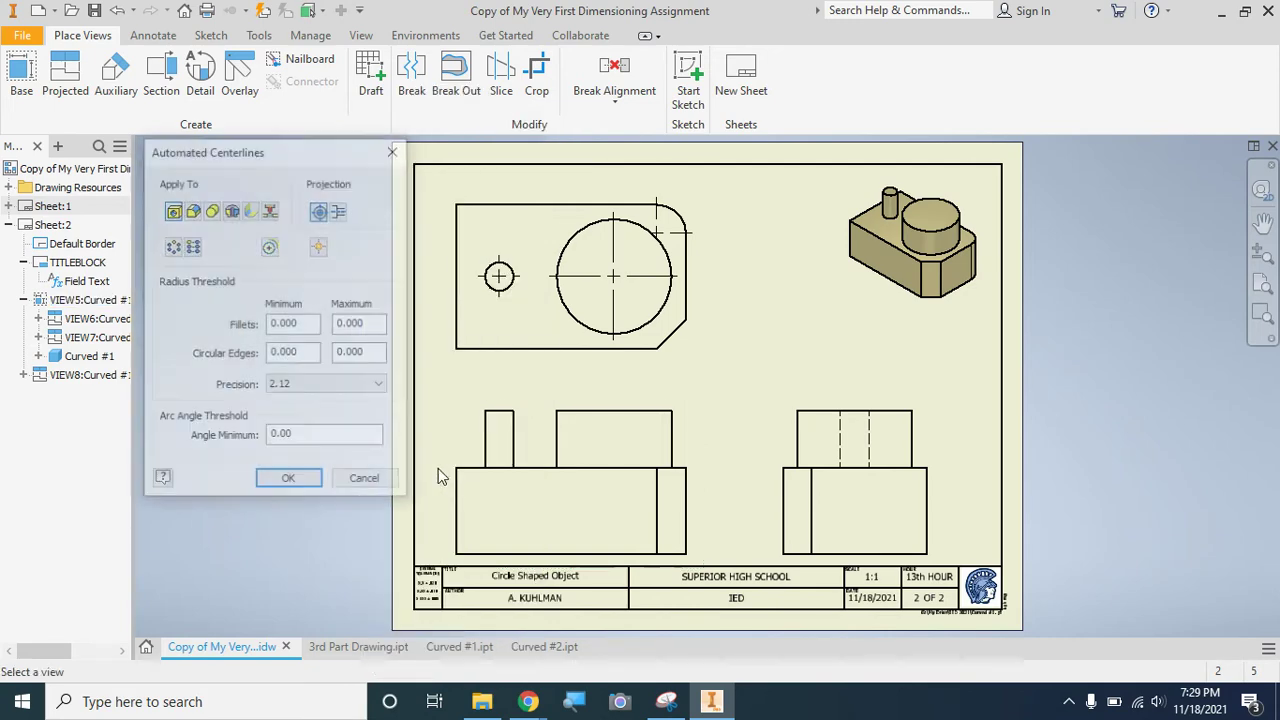
pyautogui.click(193, 212)
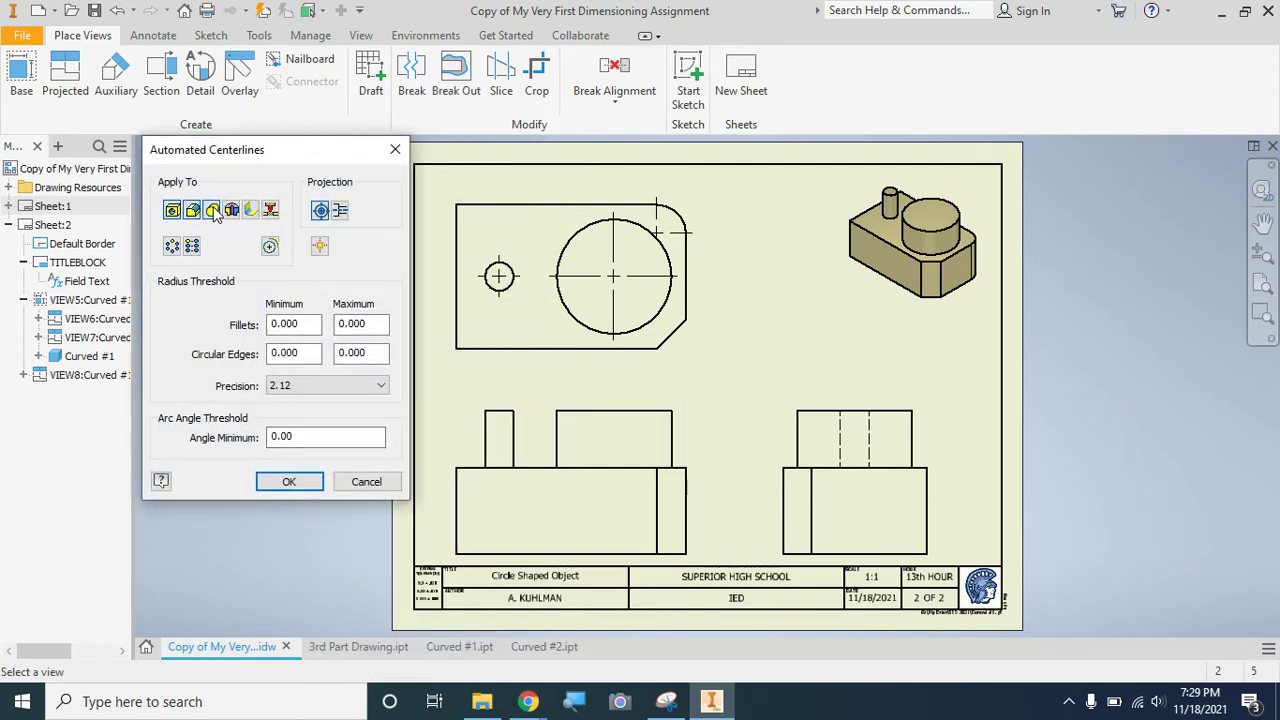
pyautogui.click(231, 212)
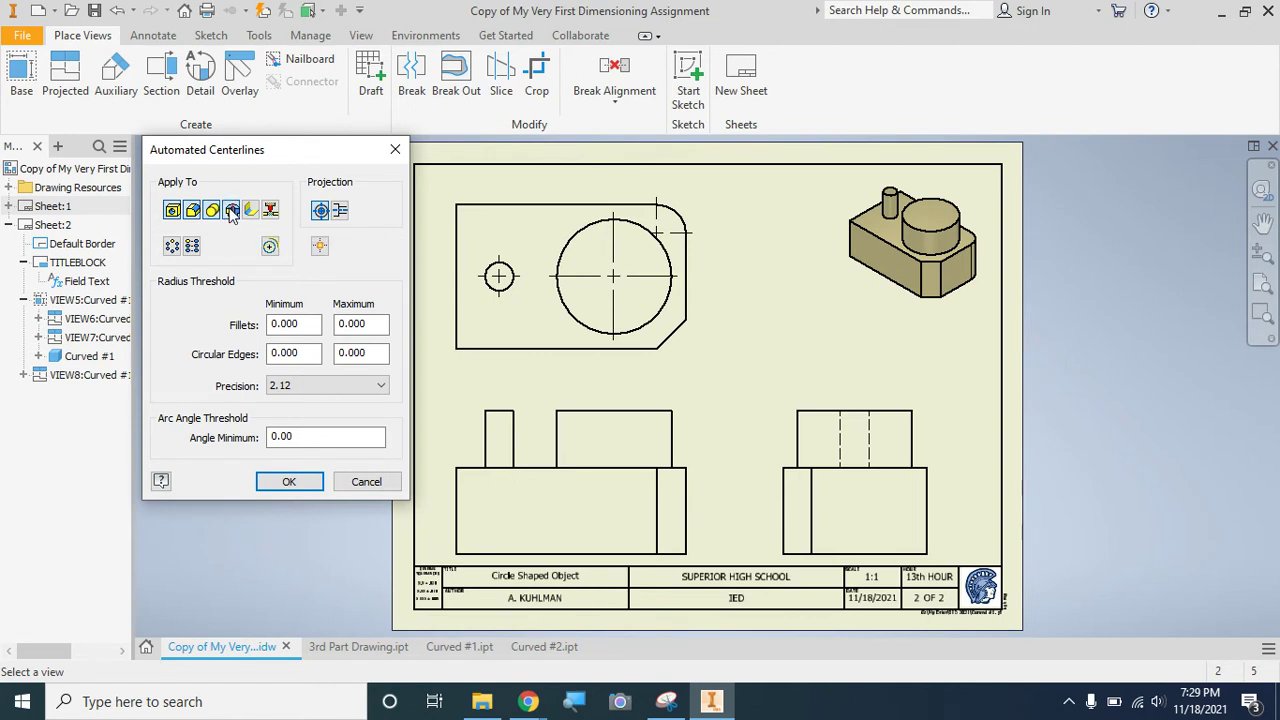
pyautogui.click(340, 212)
pyautogui.click(268, 483)
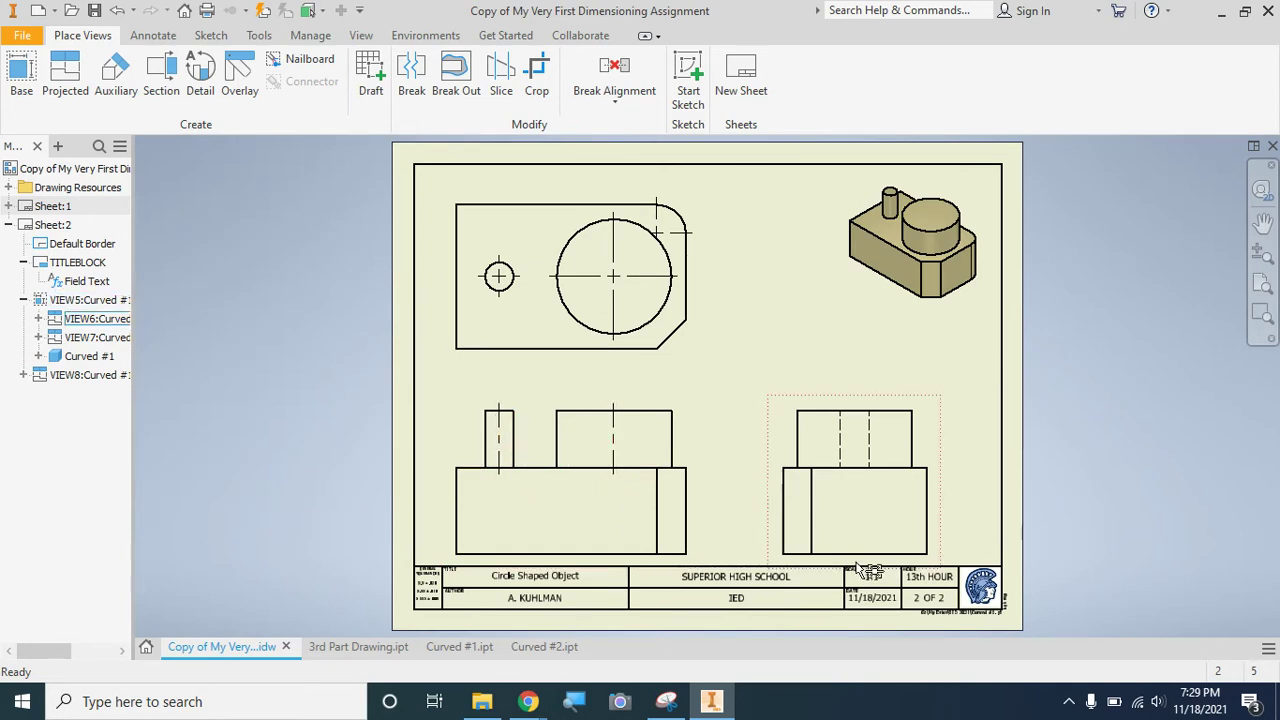
# Add automated centerlines to the side view for fillets, cylindrical, revolved and circular patterned features, including axes parallel to the view.
pyautogui.rightClick(784, 438)
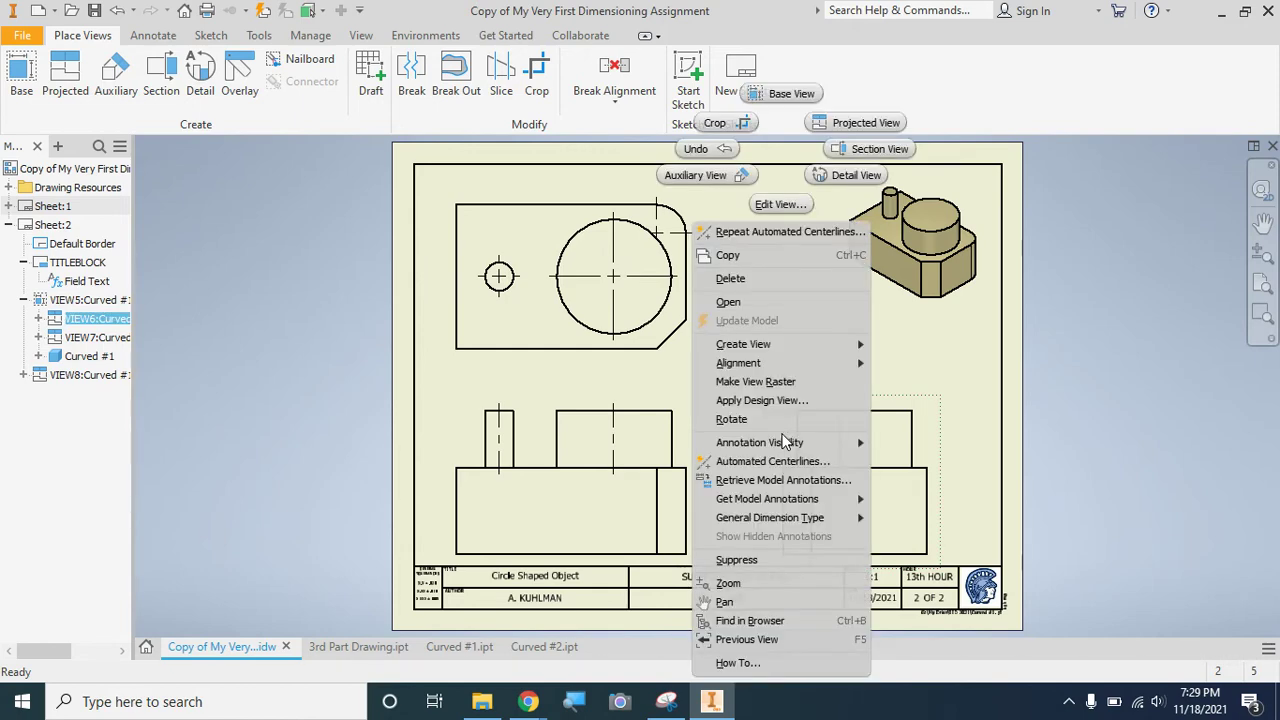
pyautogui.click(776, 462)
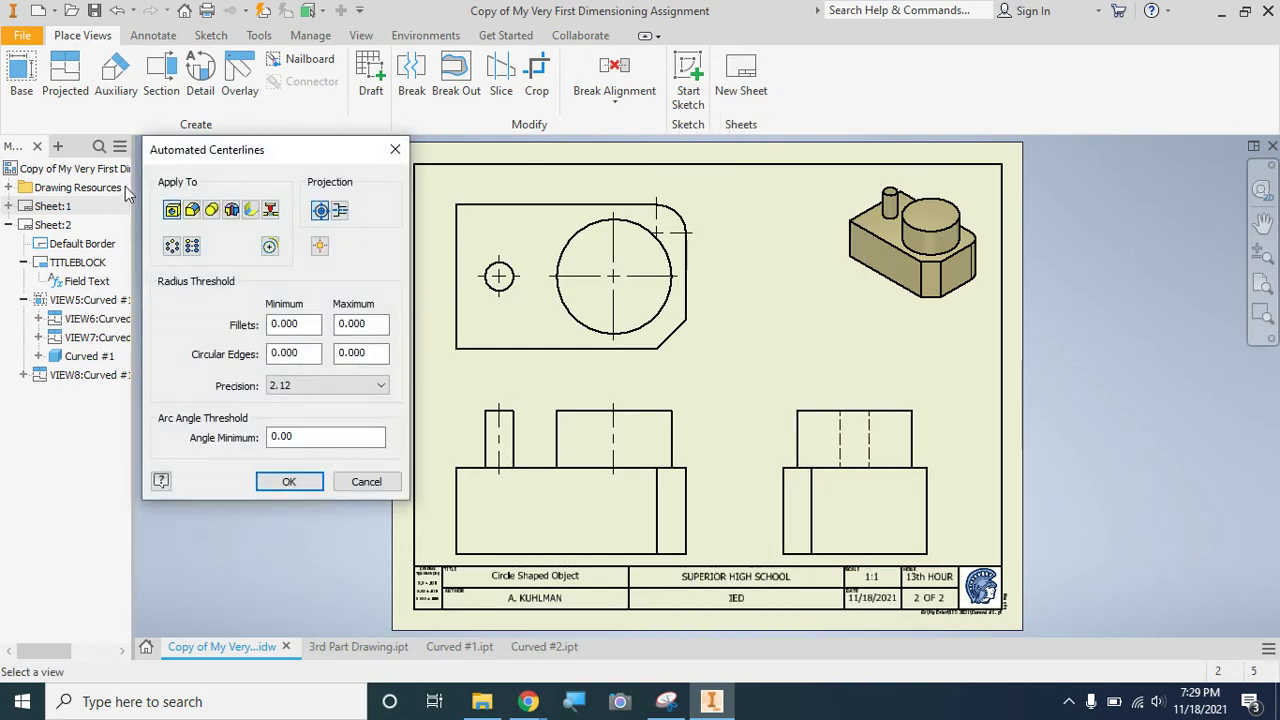
pyautogui.click(193, 213)
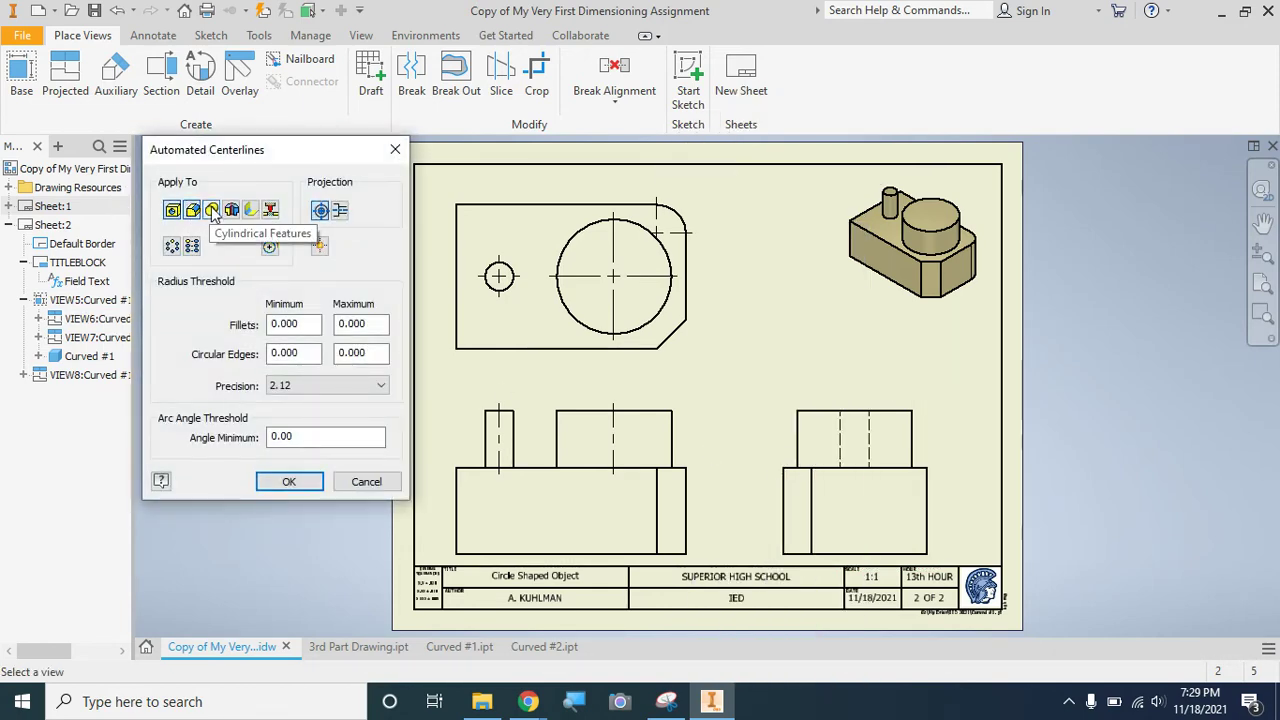
pyautogui.click(211, 208)
pyautogui.click(232, 209)
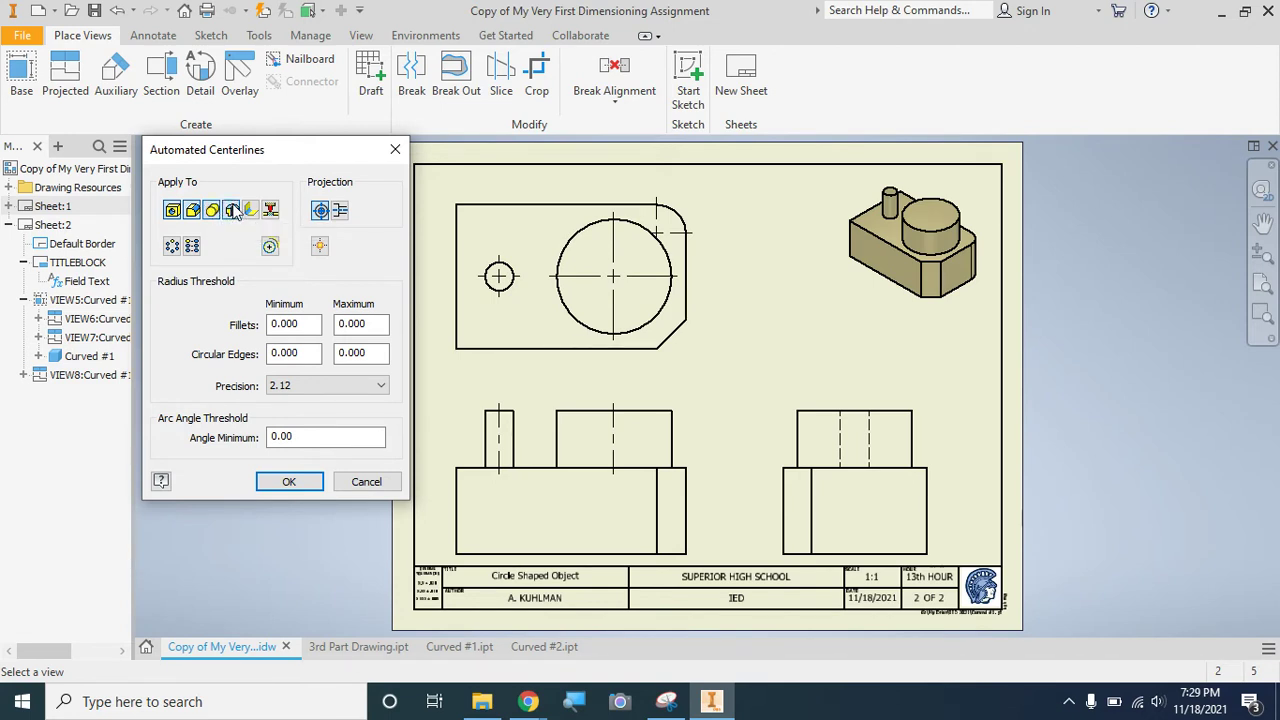
pyautogui.click(342, 213)
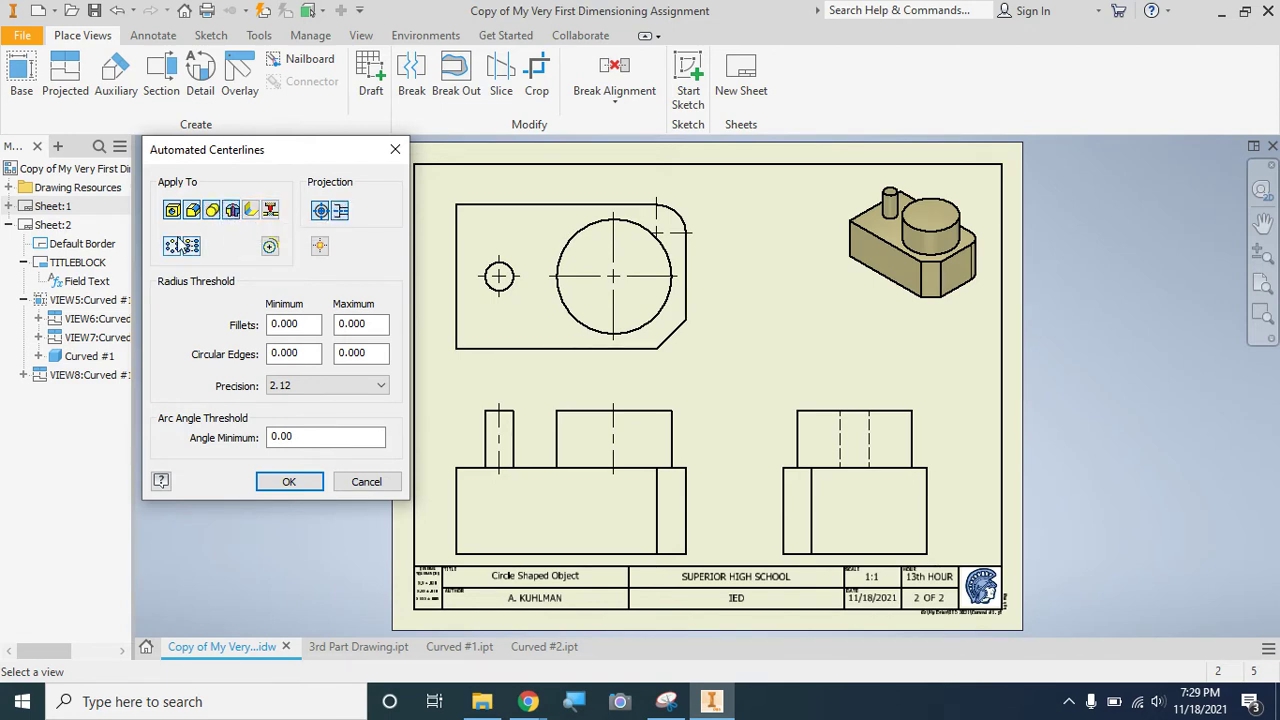
pyautogui.click(172, 247)
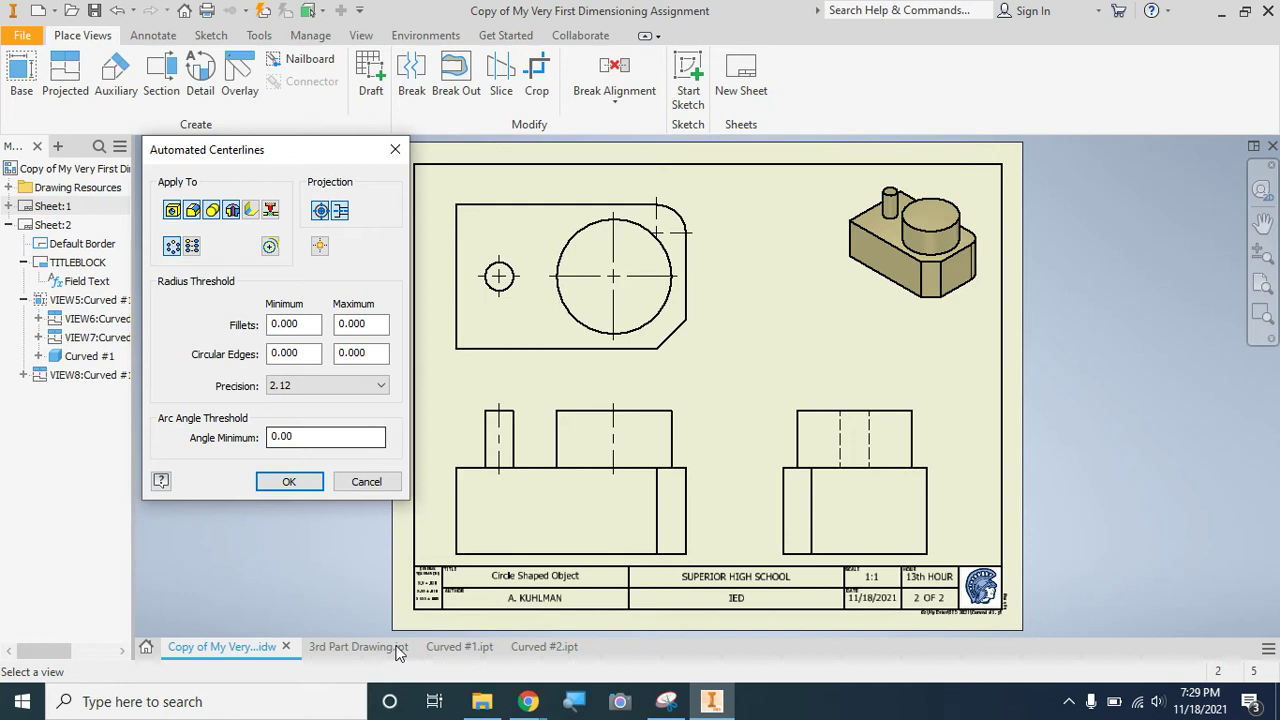
pyautogui.click(288, 484)
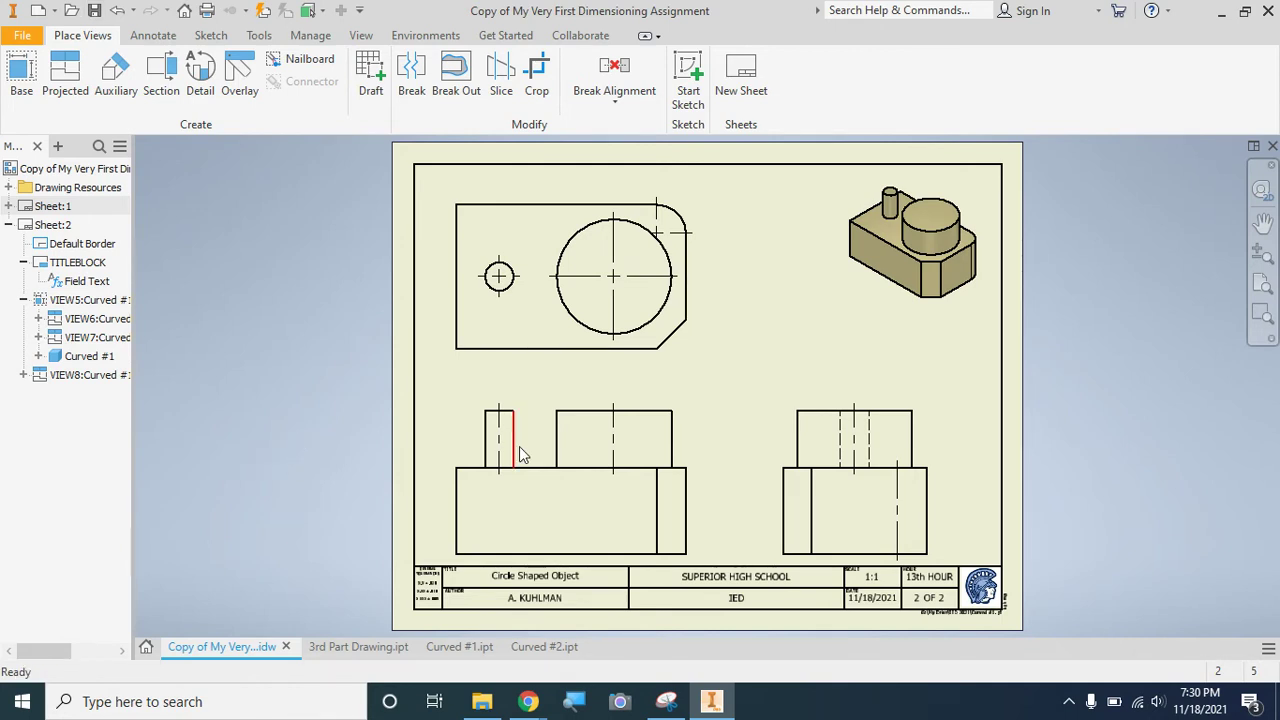
# Create baseline dimensions above the base view from the part's left edge to both cylinder centerlines and the right edge.
pyautogui.click(499, 418)
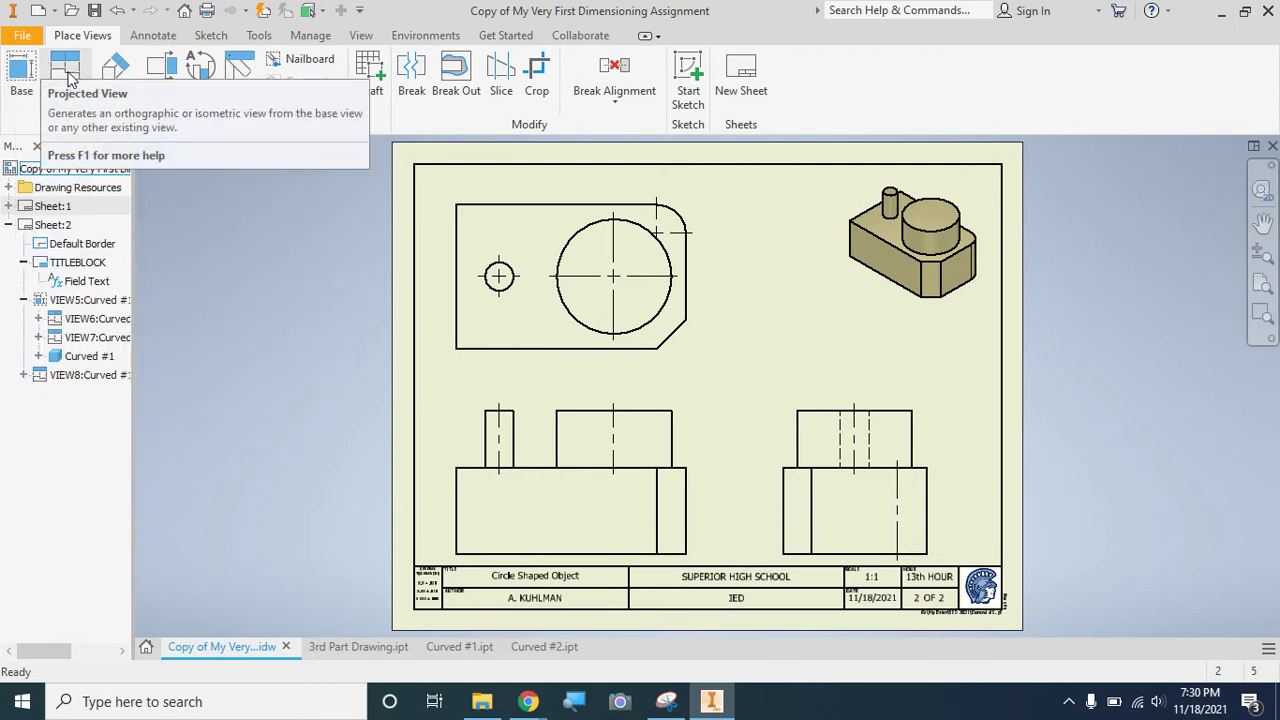
pyautogui.click(155, 36)
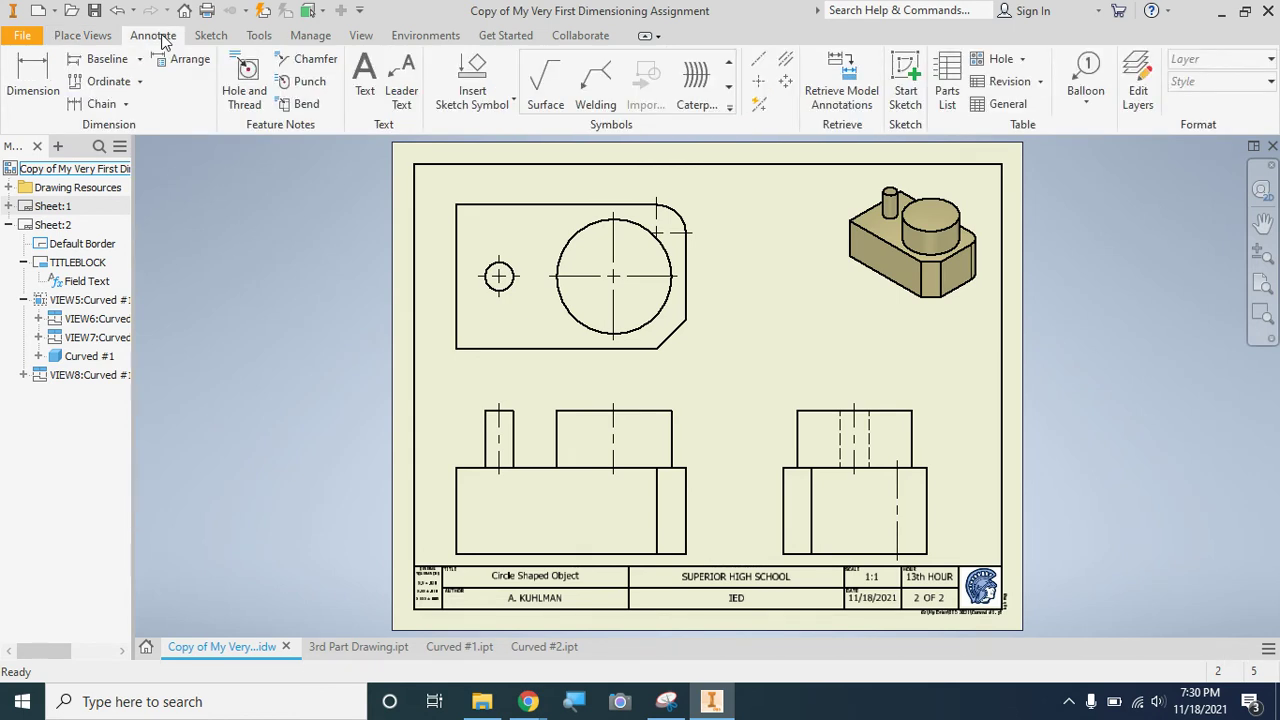
pyautogui.click(106, 60)
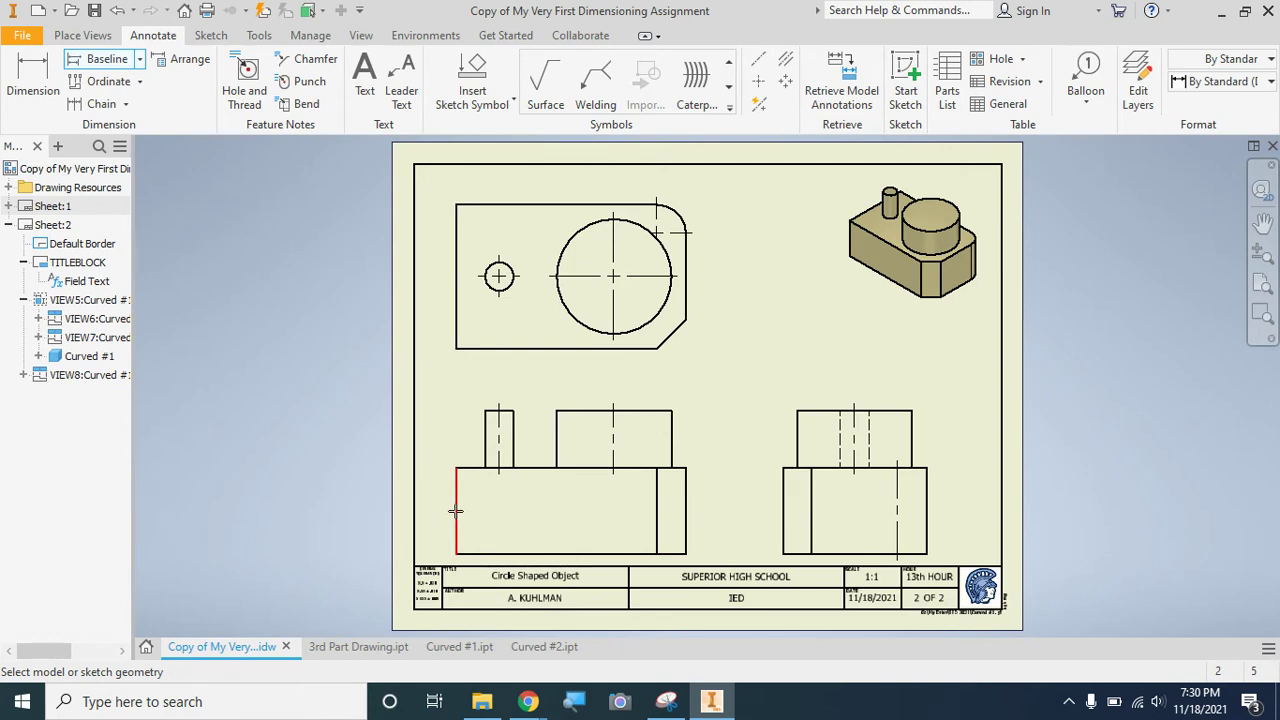
pyautogui.click(687, 503)
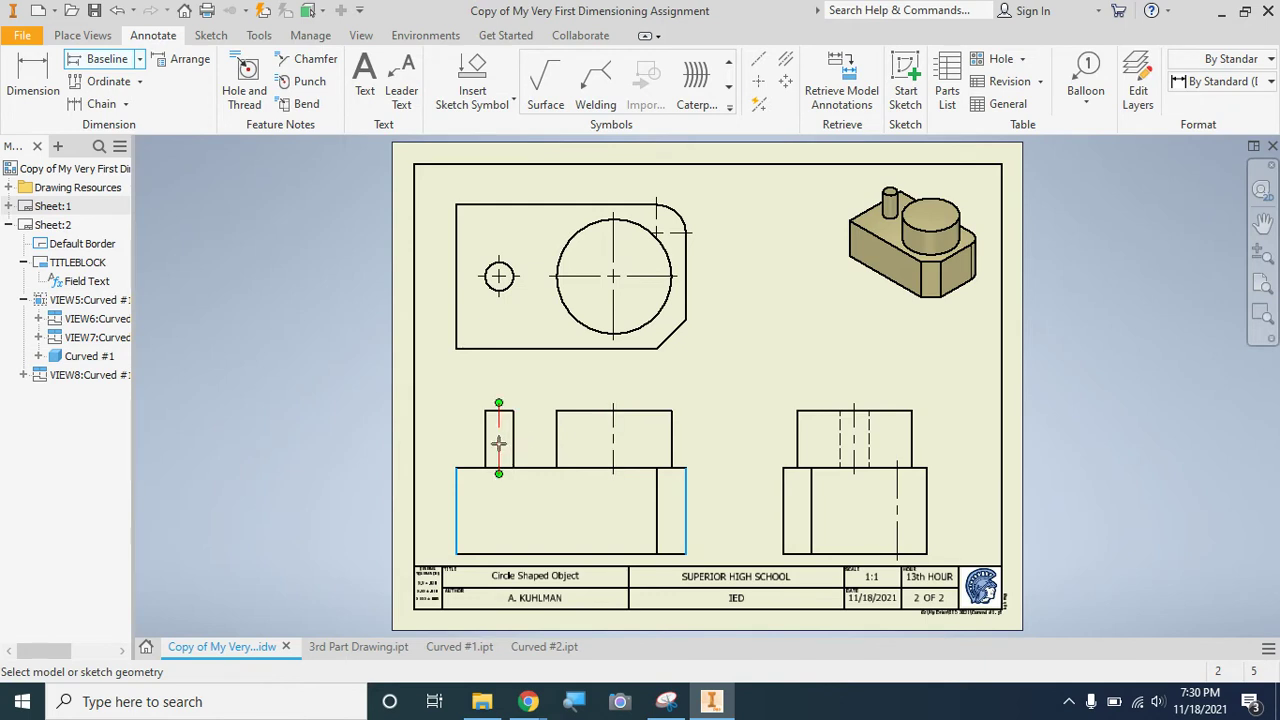
pyautogui.click(614, 442)
pyautogui.rightClick(548, 394)
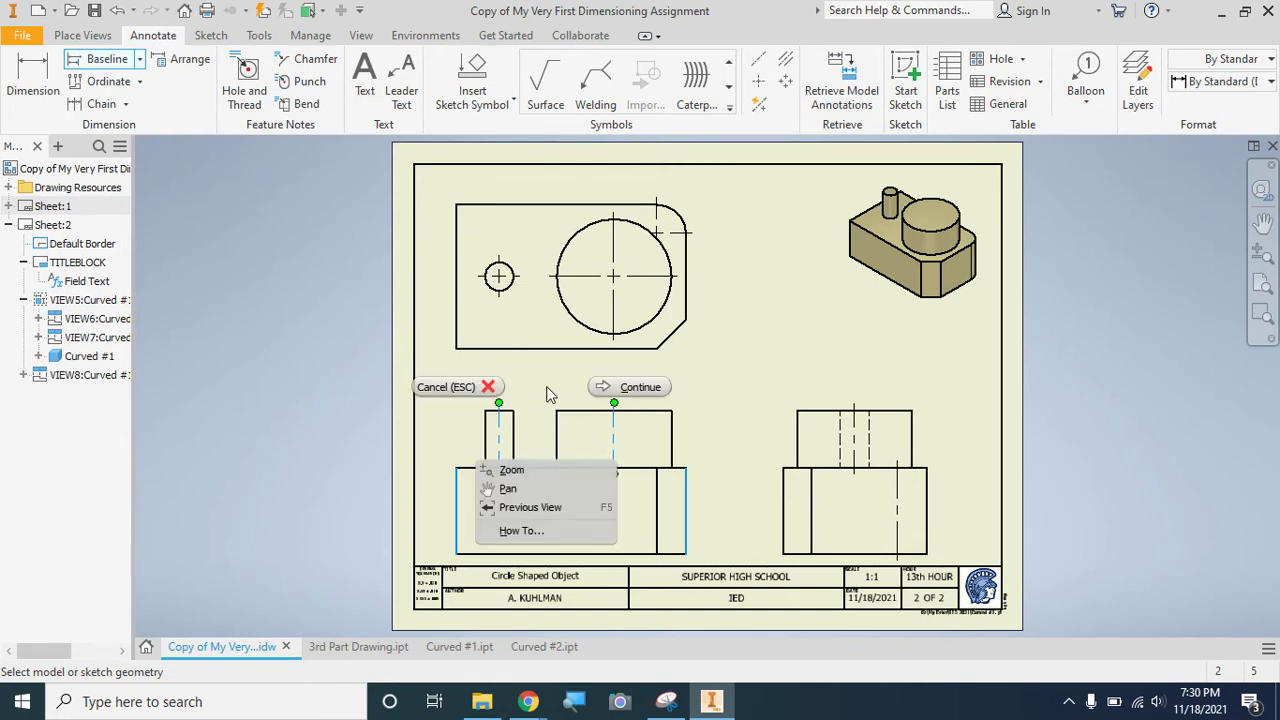
pyautogui.click(630, 387)
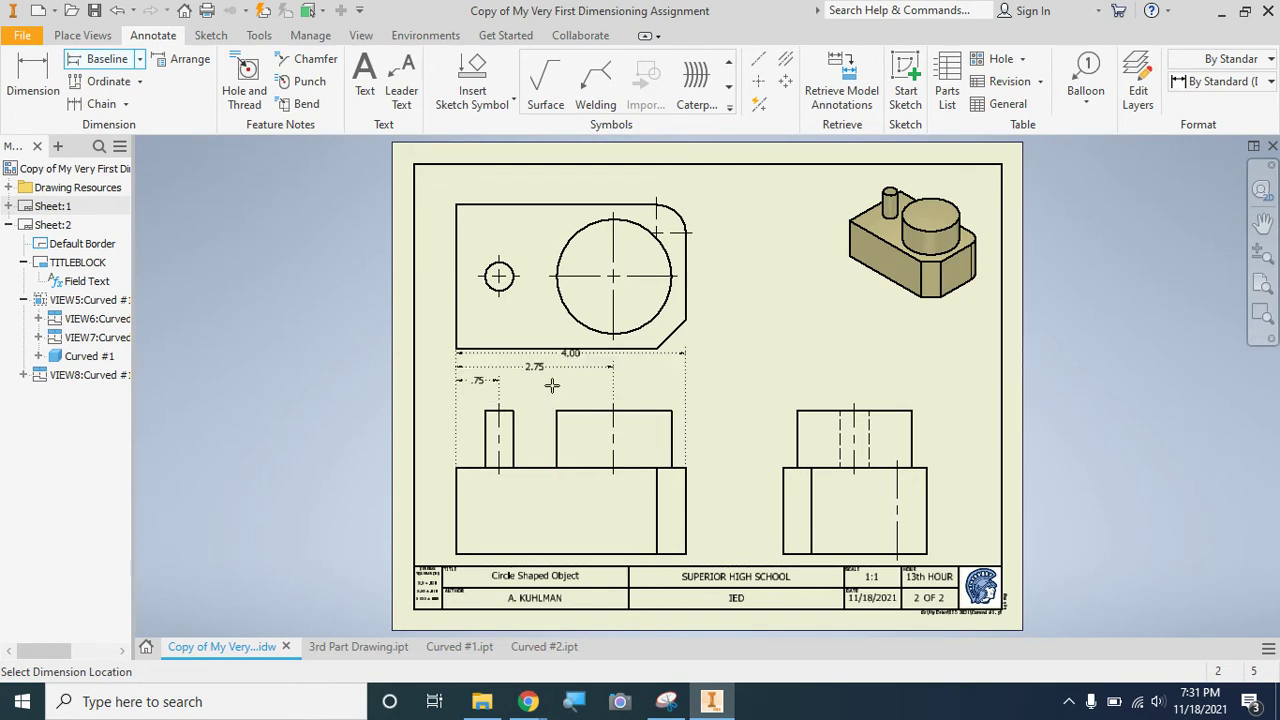
pyautogui.click(552, 385)
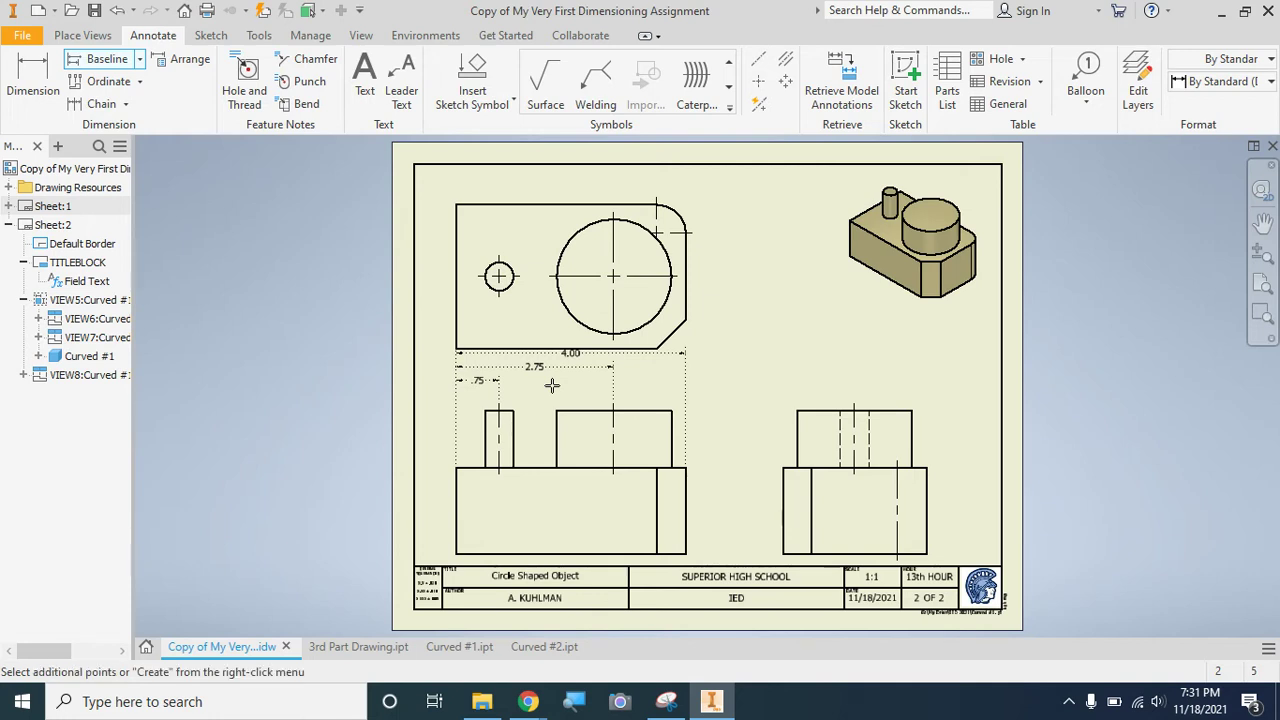
pyautogui.rightClick(553, 384)
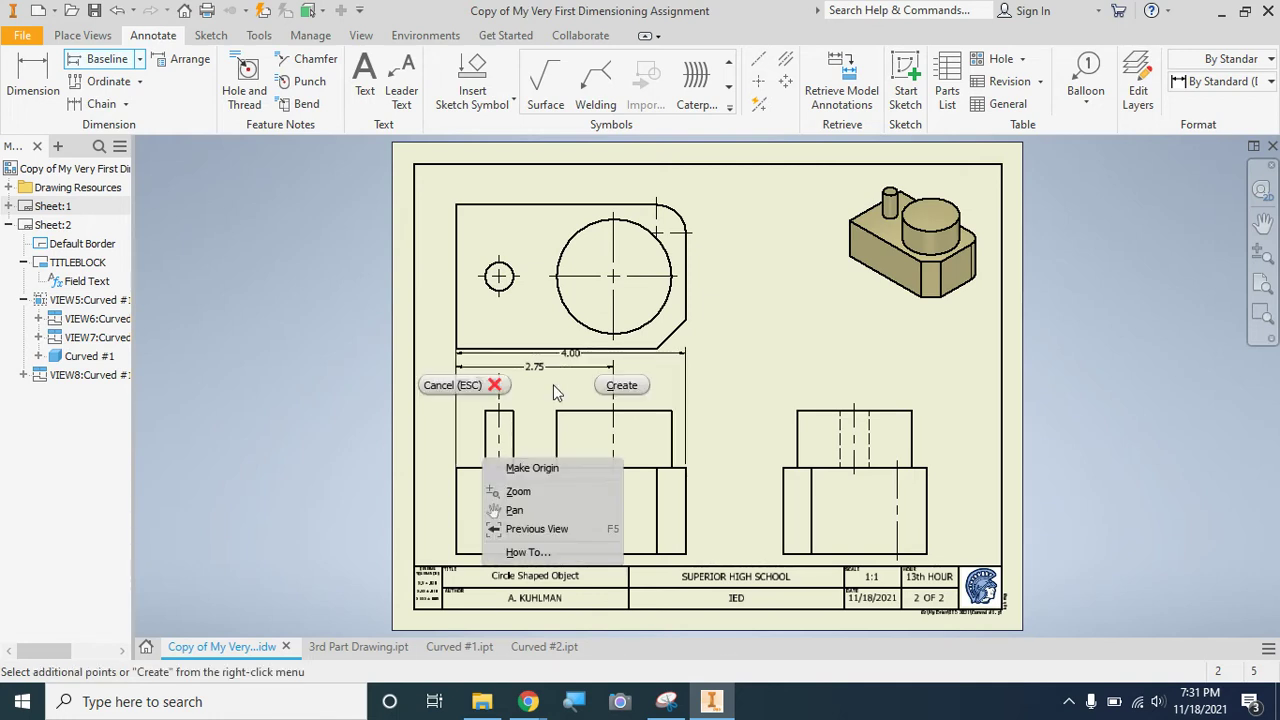
pyautogui.click(611, 390)
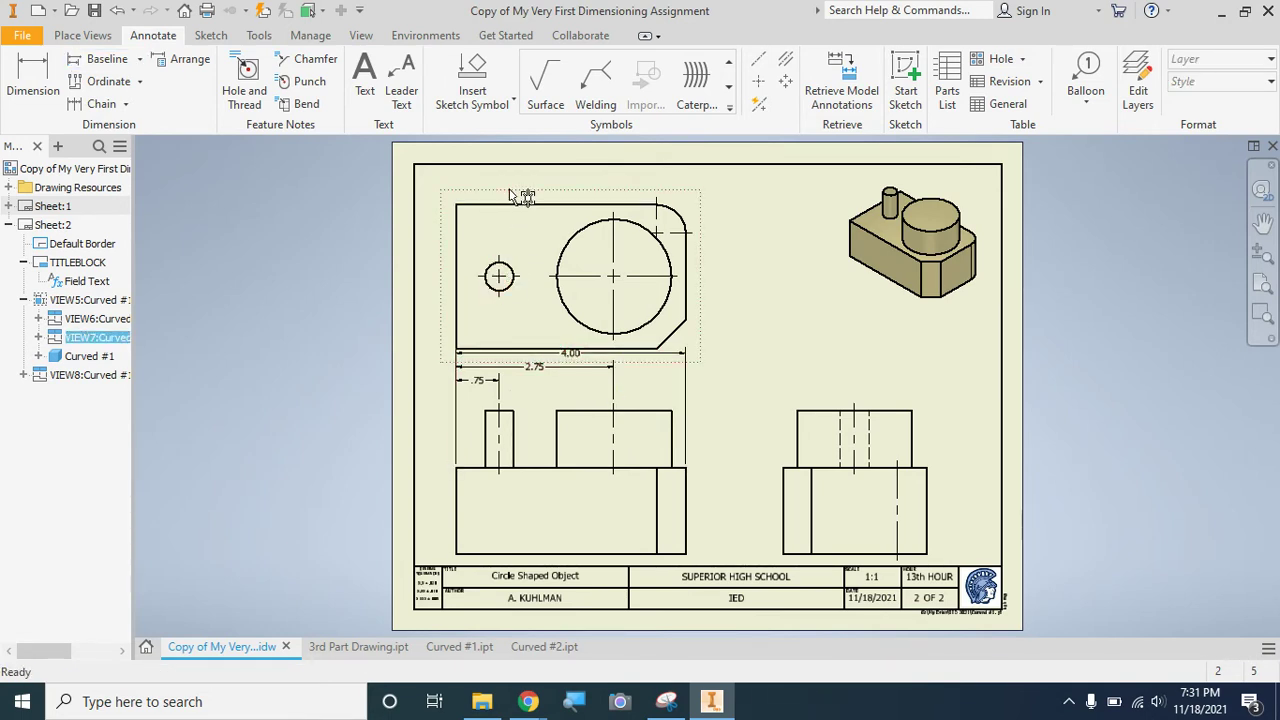
# Move the top view slightly up the sheet, clear of the baseline dimensions above the base view.
pyautogui.moveTo(514, 195); pyautogui.dragTo(511, 173)
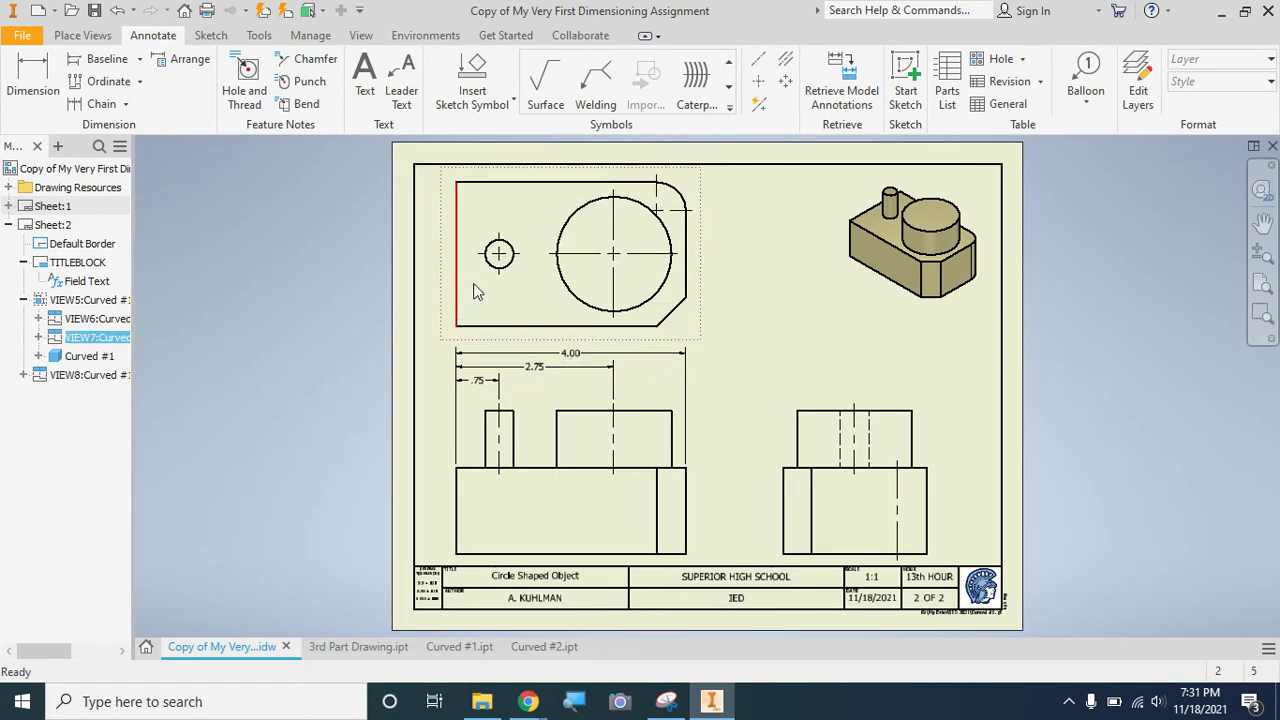
pyautogui.click(478, 380)
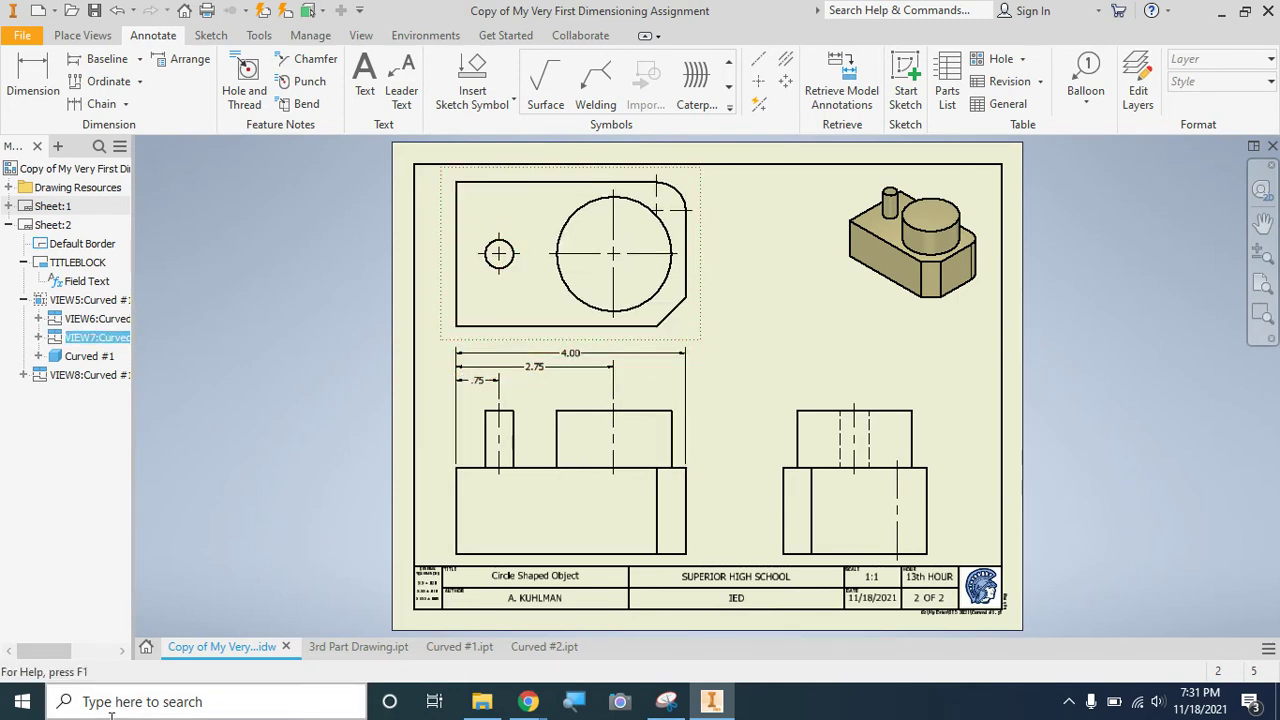
# Move the base view, with its aligned top view, toward the left border of the sheet.
pyautogui.click(481, 517)
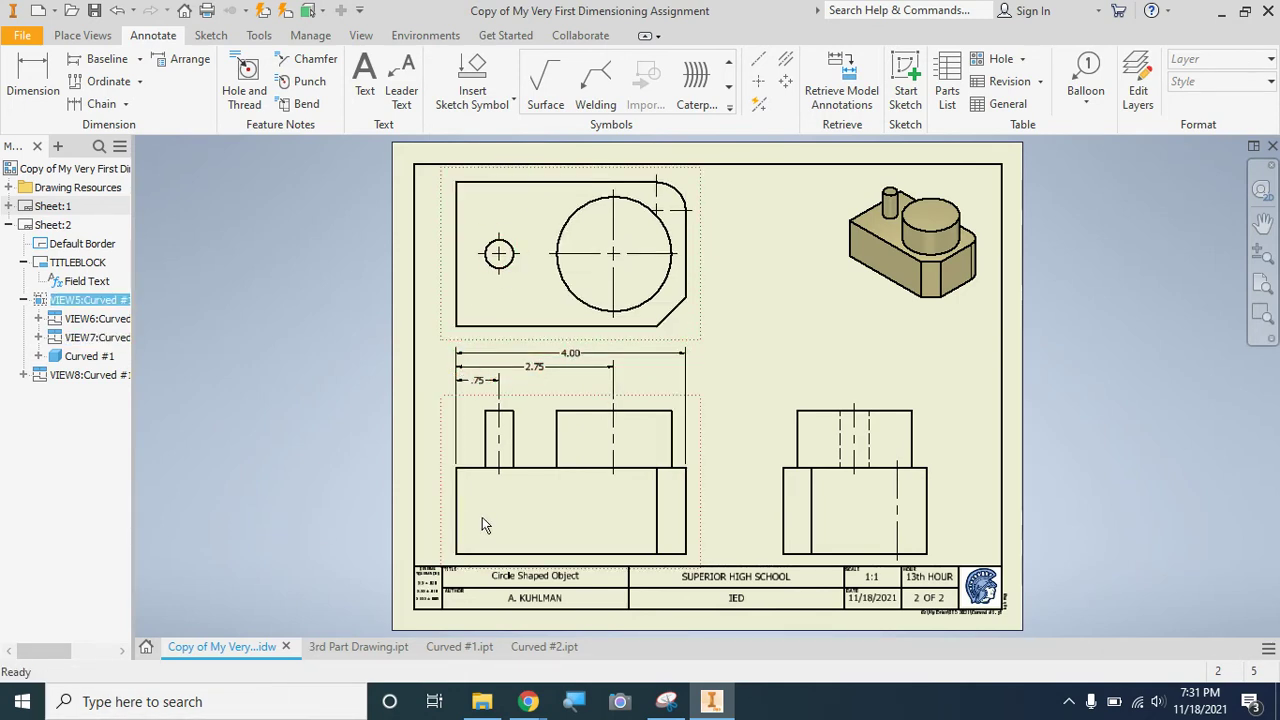
pyautogui.moveTo(451, 517); pyautogui.dragTo(416, 510)
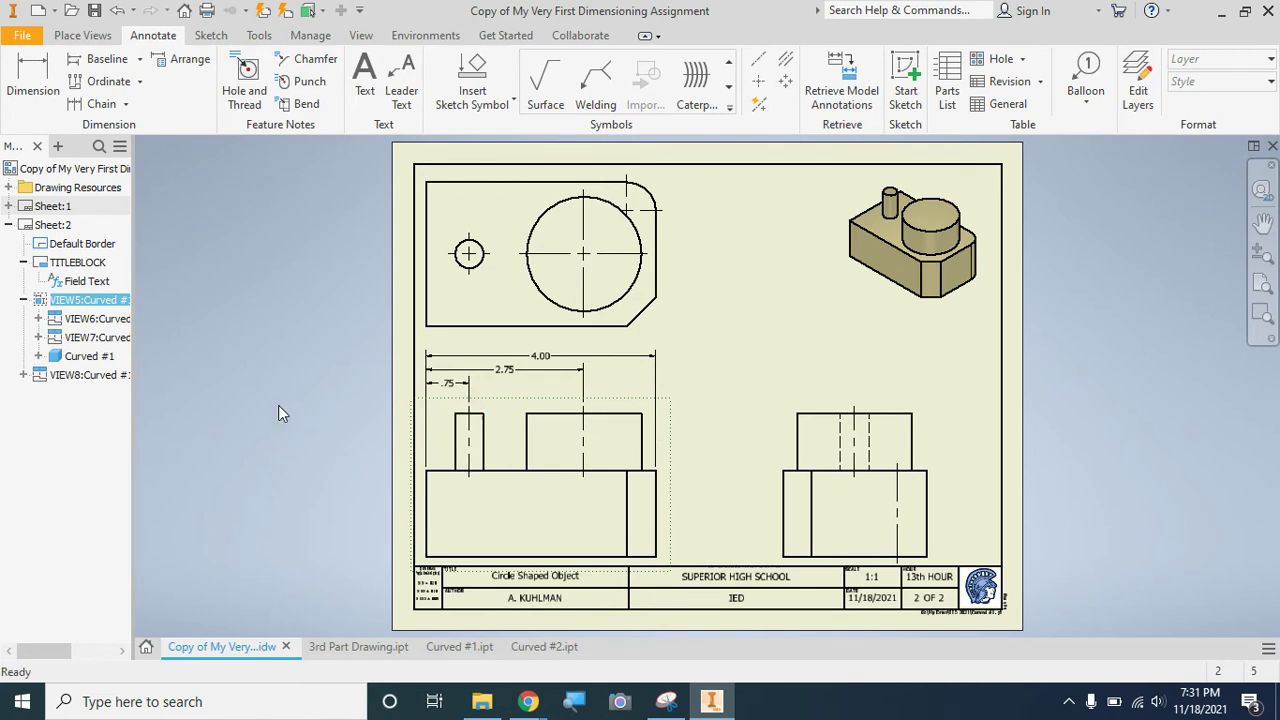
# Create baseline height dimensions to the right of the base view from the large cylinder's top edge to the block's top and bottom edges.
pyautogui.click(100, 59)
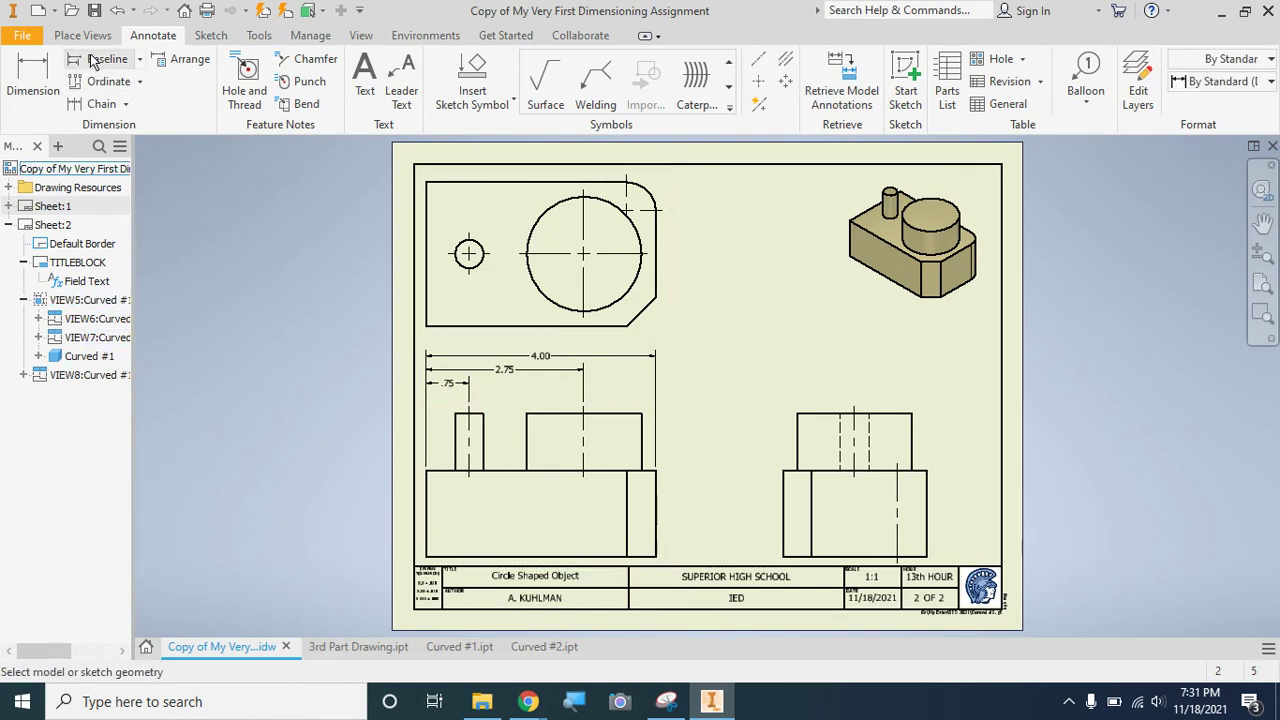
pyautogui.click(545, 414)
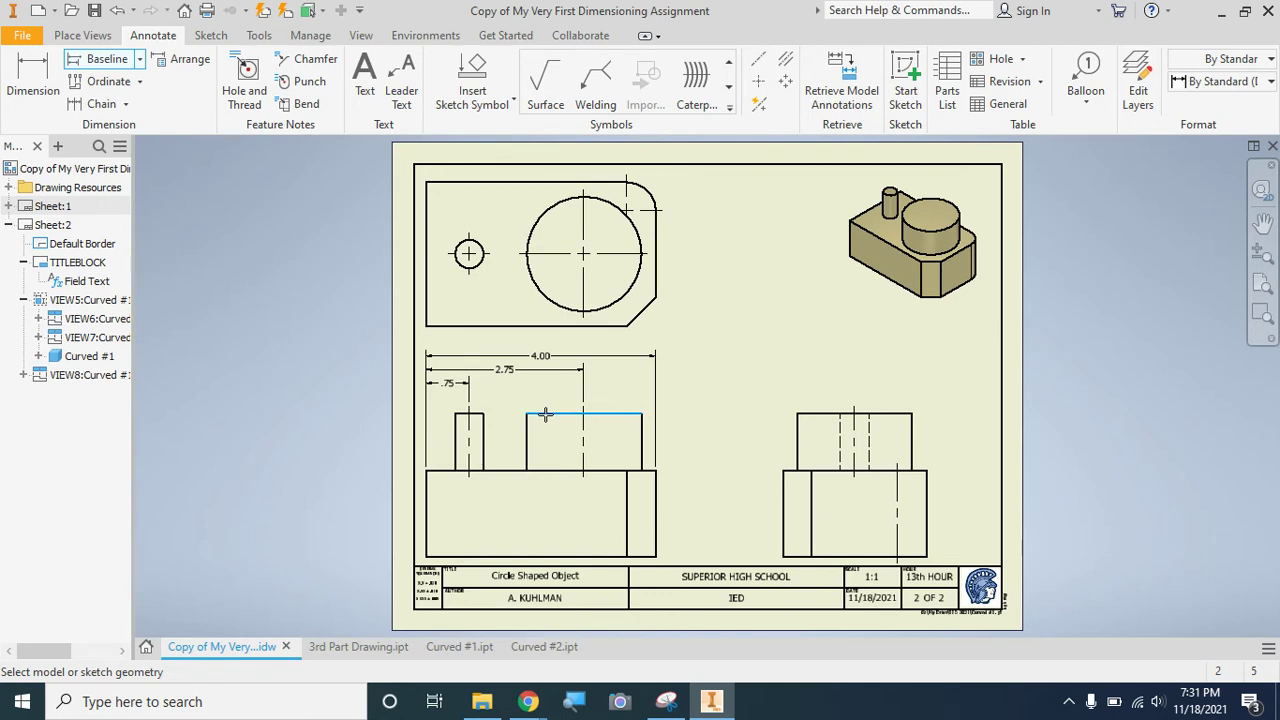
pyautogui.click(538, 556)
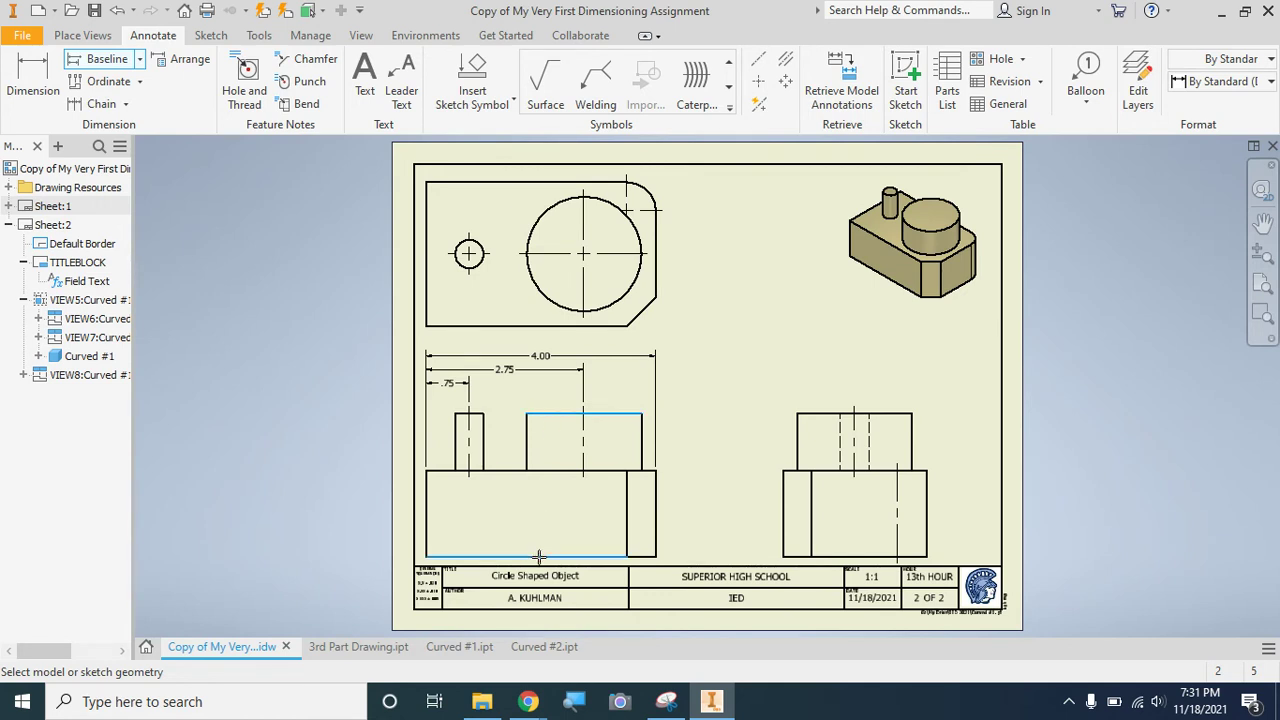
pyautogui.click(551, 470)
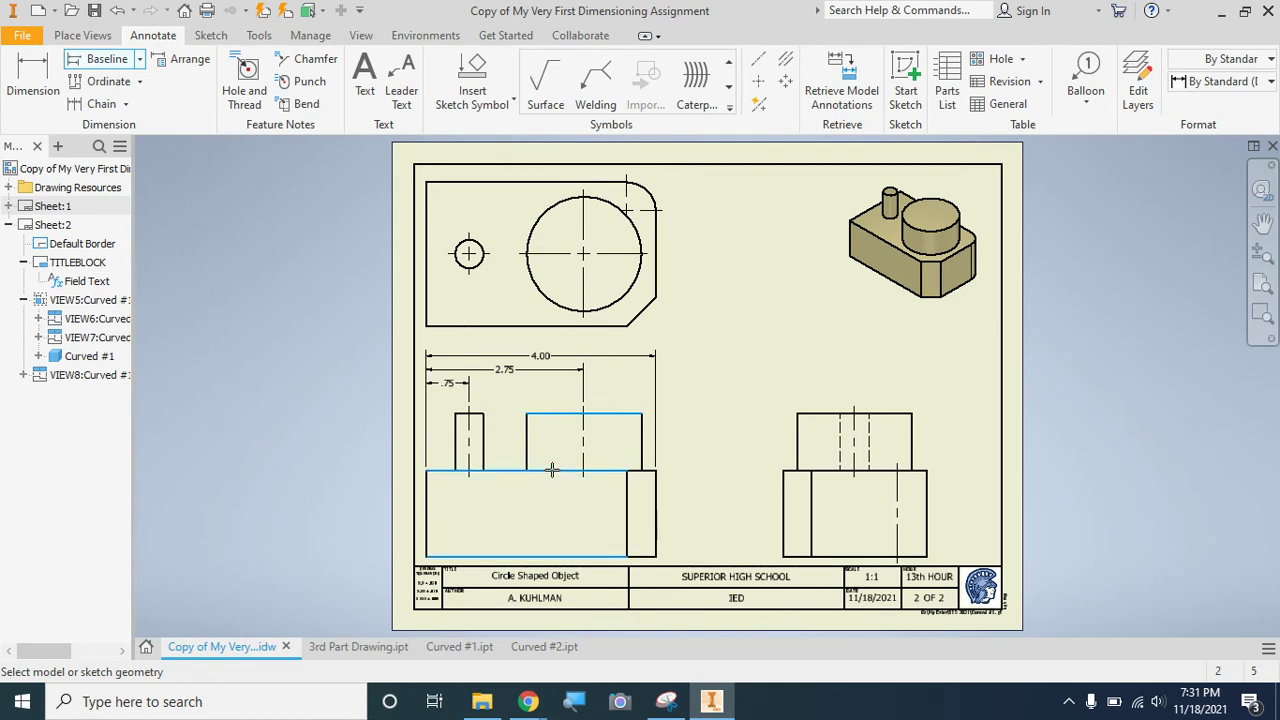
pyautogui.rightClick(693, 469)
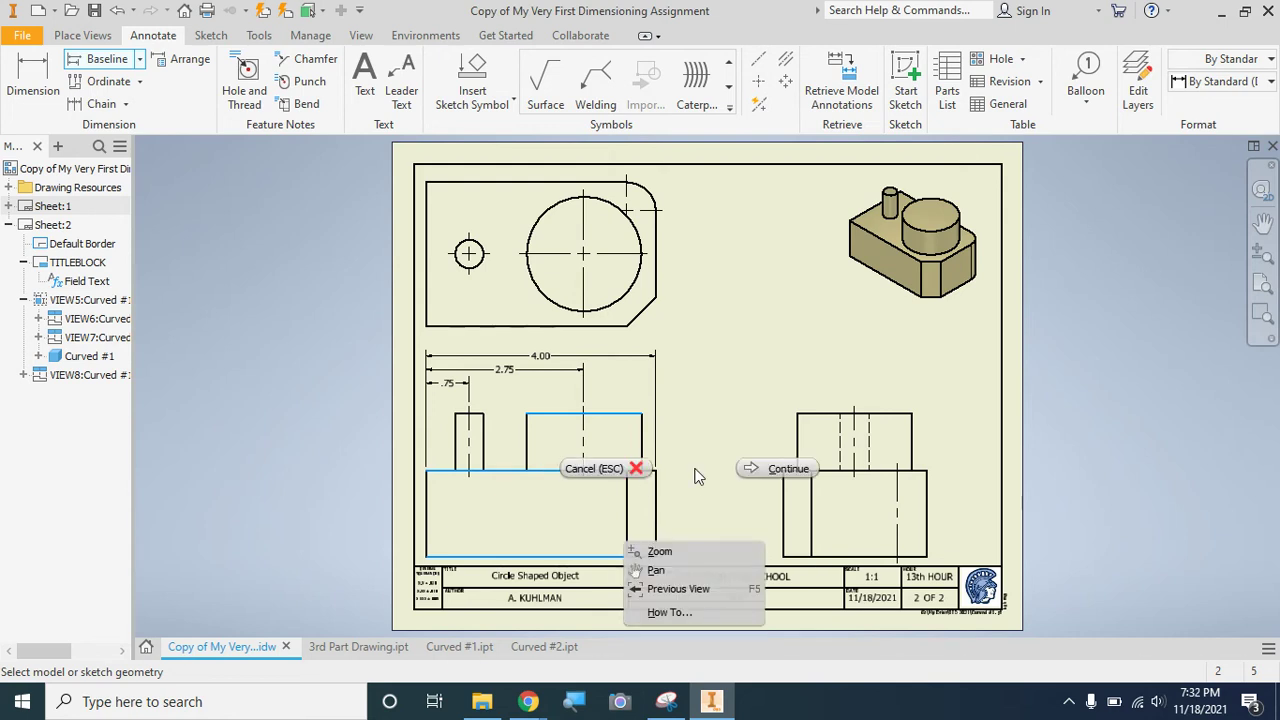
pyautogui.click(759, 469)
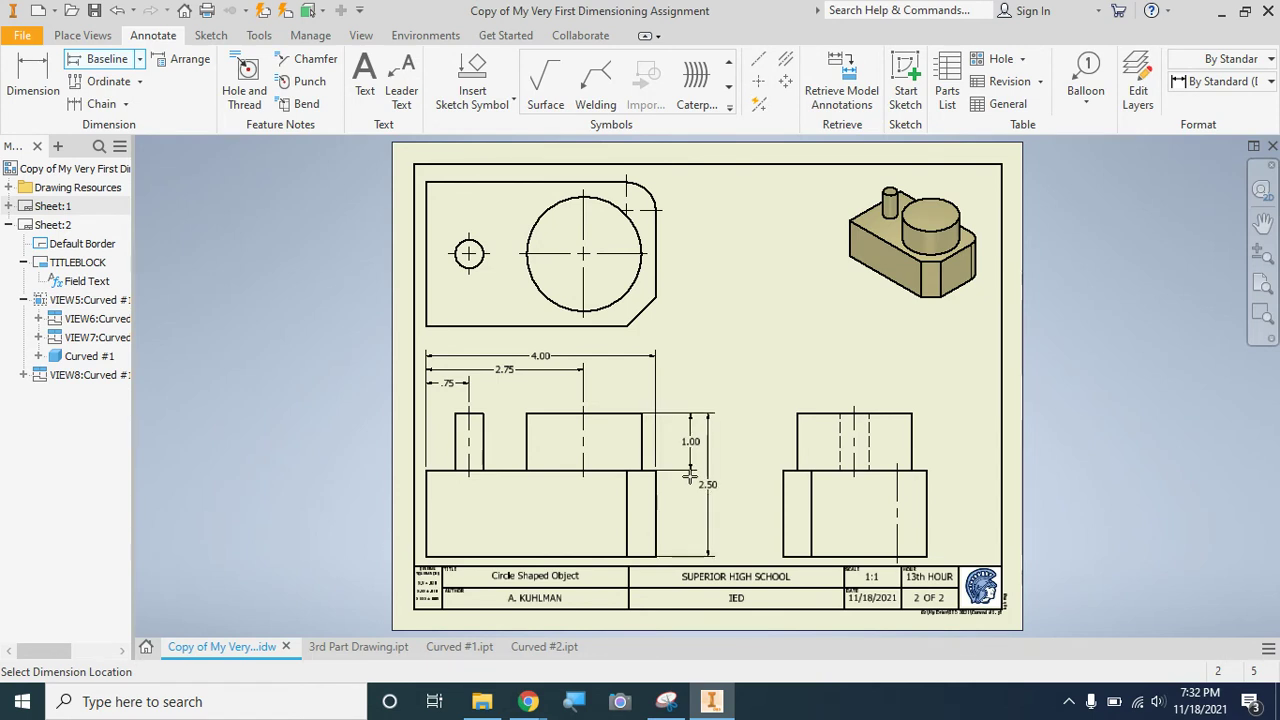
pyautogui.click(685, 476)
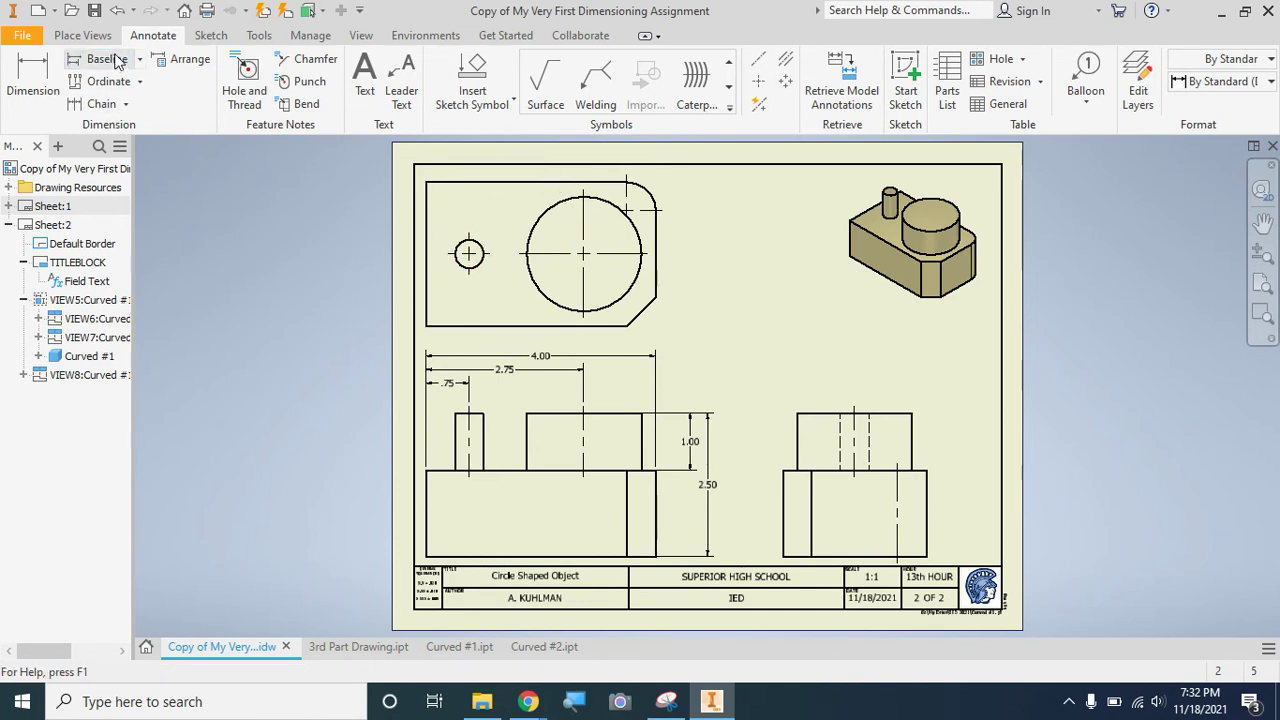
pyautogui.click(22, 68)
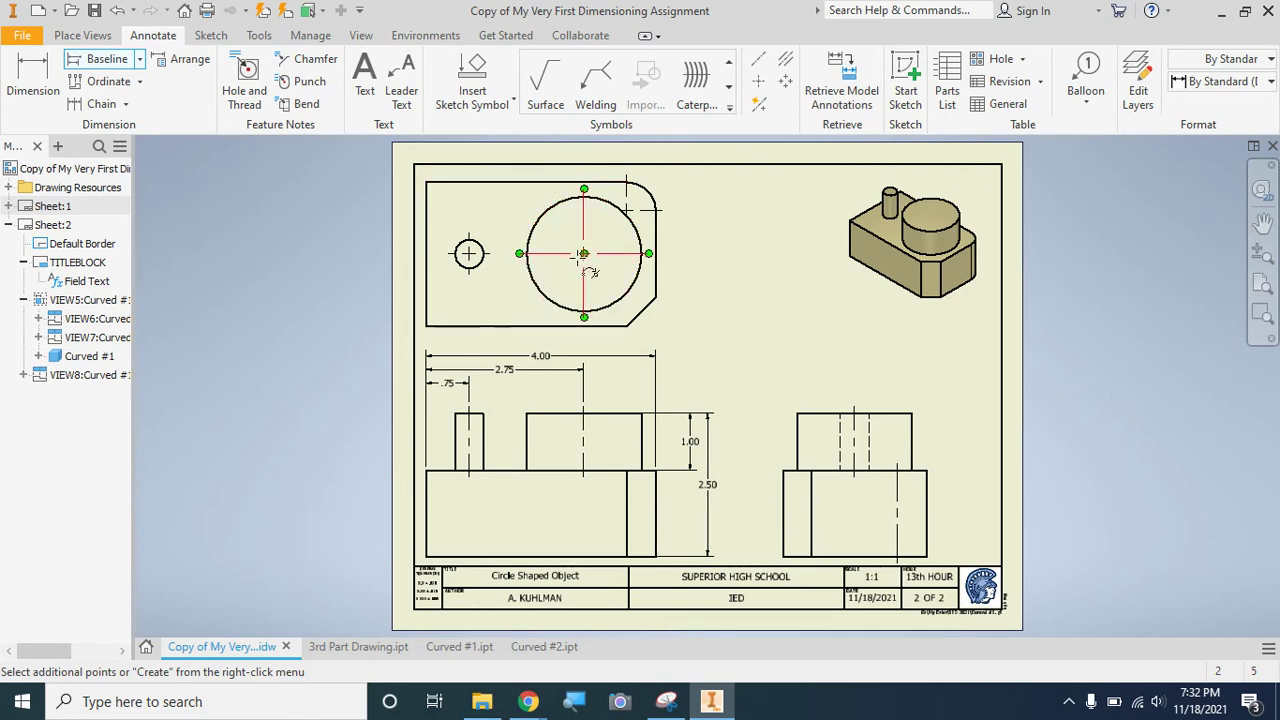
pyautogui.rightClick(691, 253)
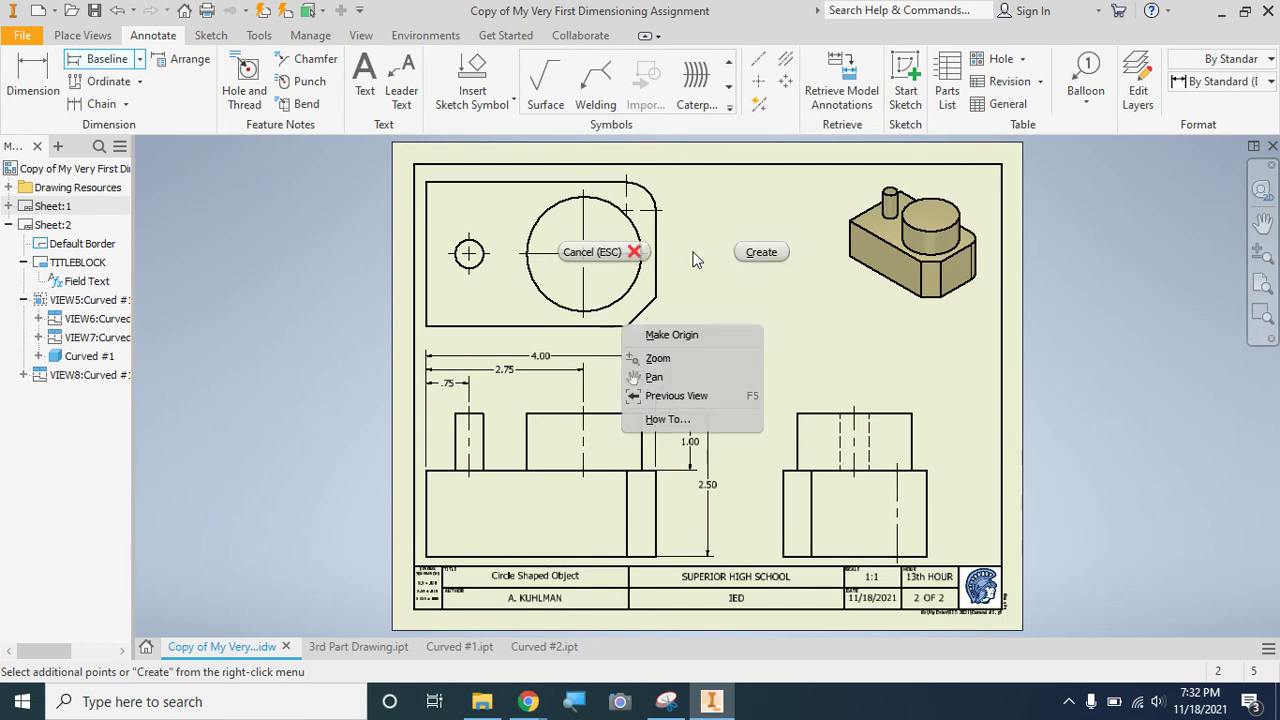
pyautogui.click(760, 252)
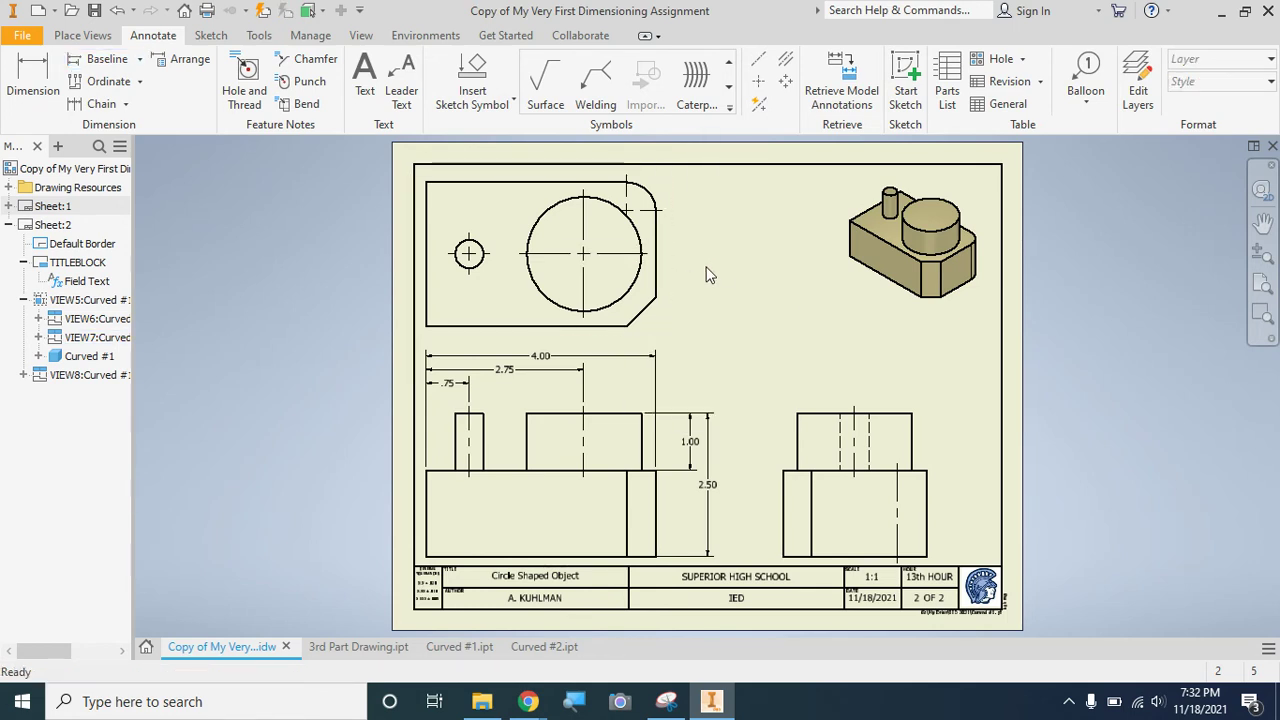
# Create baseline dimensions to the right of the top view from its upper edge to the large circle's center, the chamfer corner and the lower edge.
pyautogui.click(100, 59)
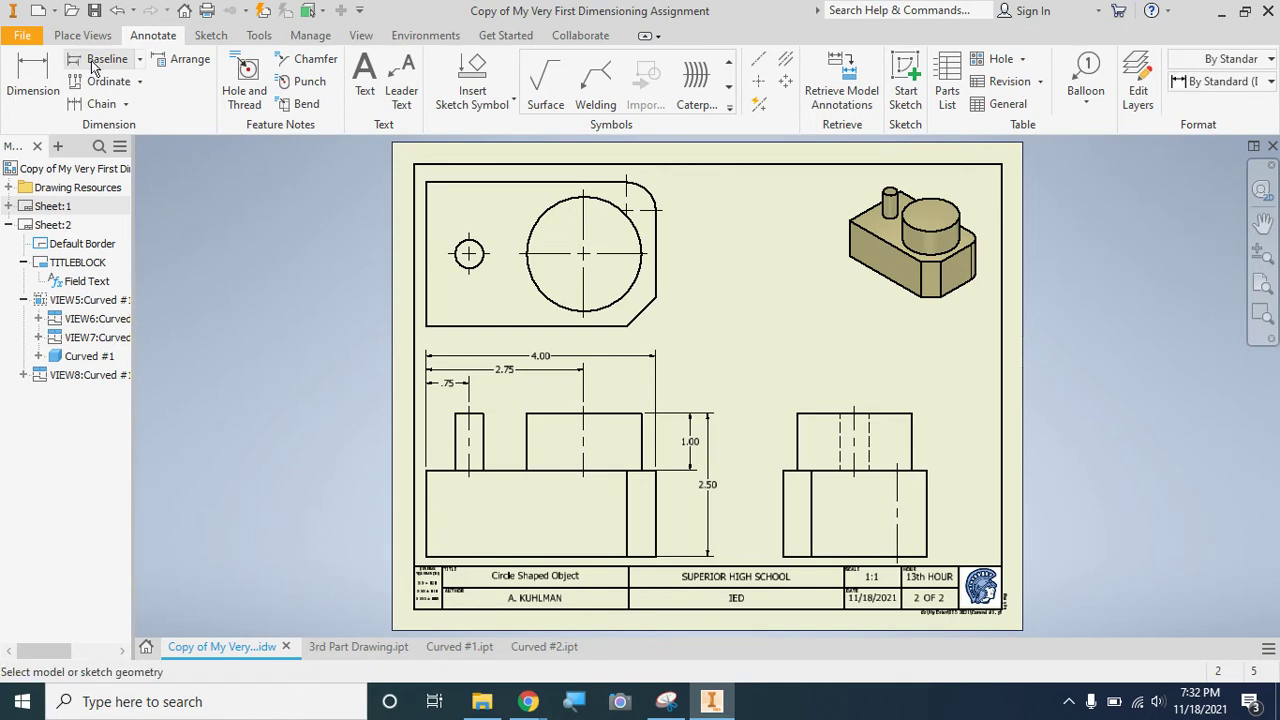
pyautogui.click(497, 184)
pyautogui.click(514, 326)
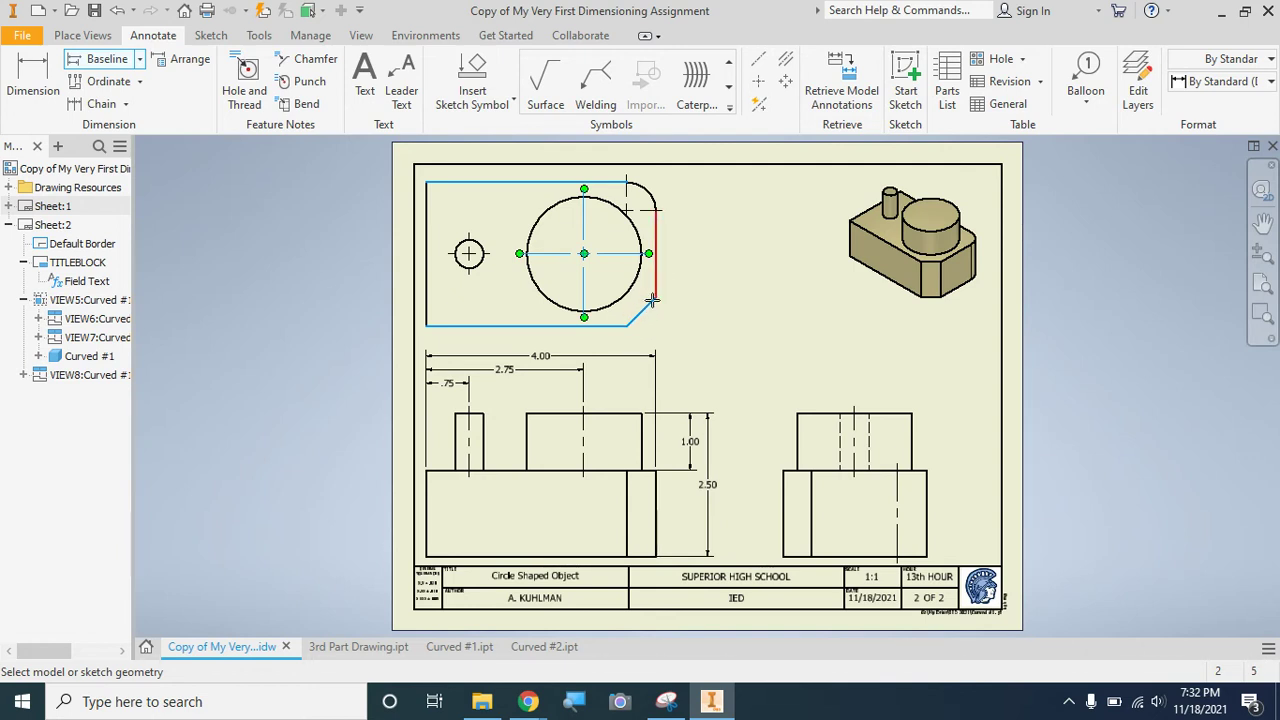
pyautogui.rightClick(684, 254)
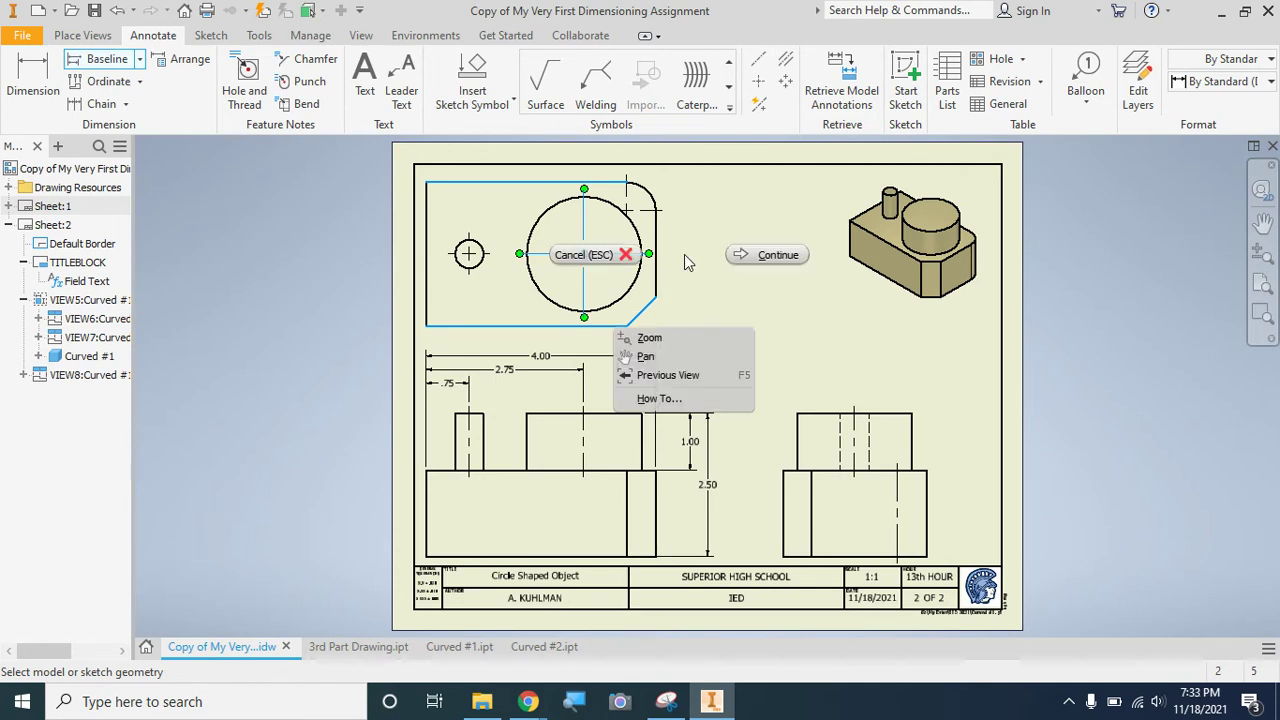
pyautogui.click(748, 255)
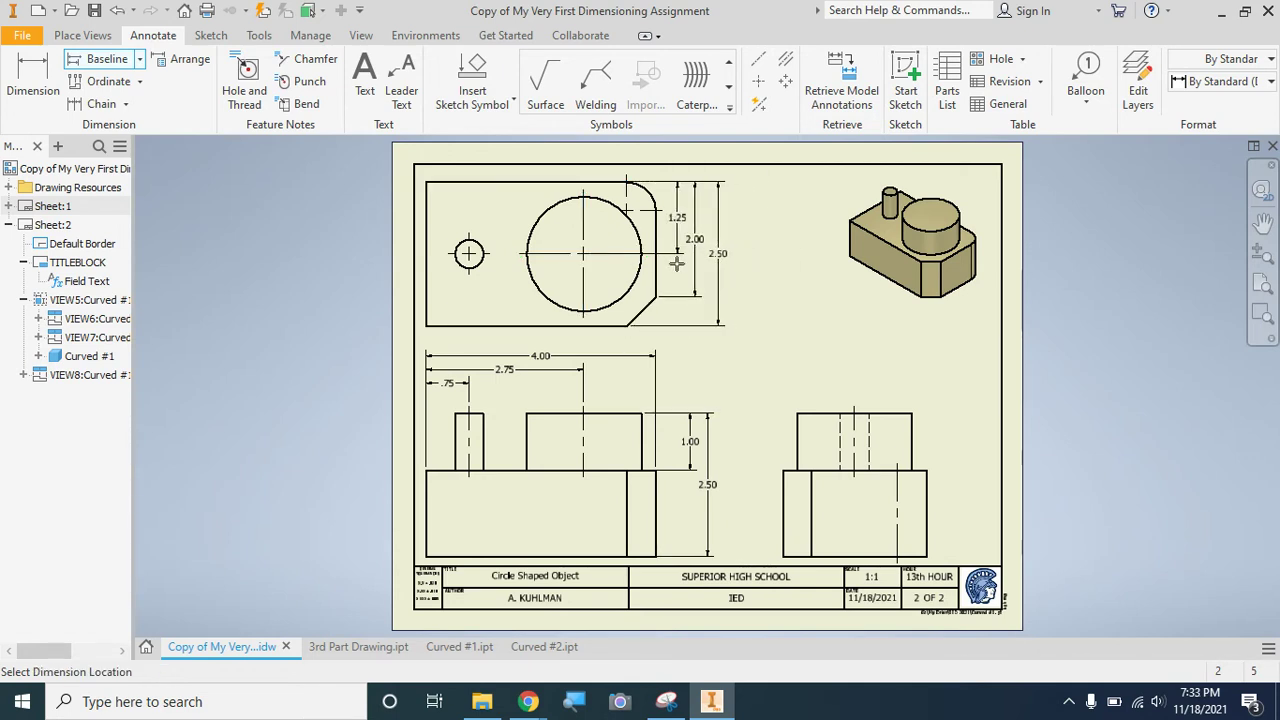
pyautogui.click(699, 263)
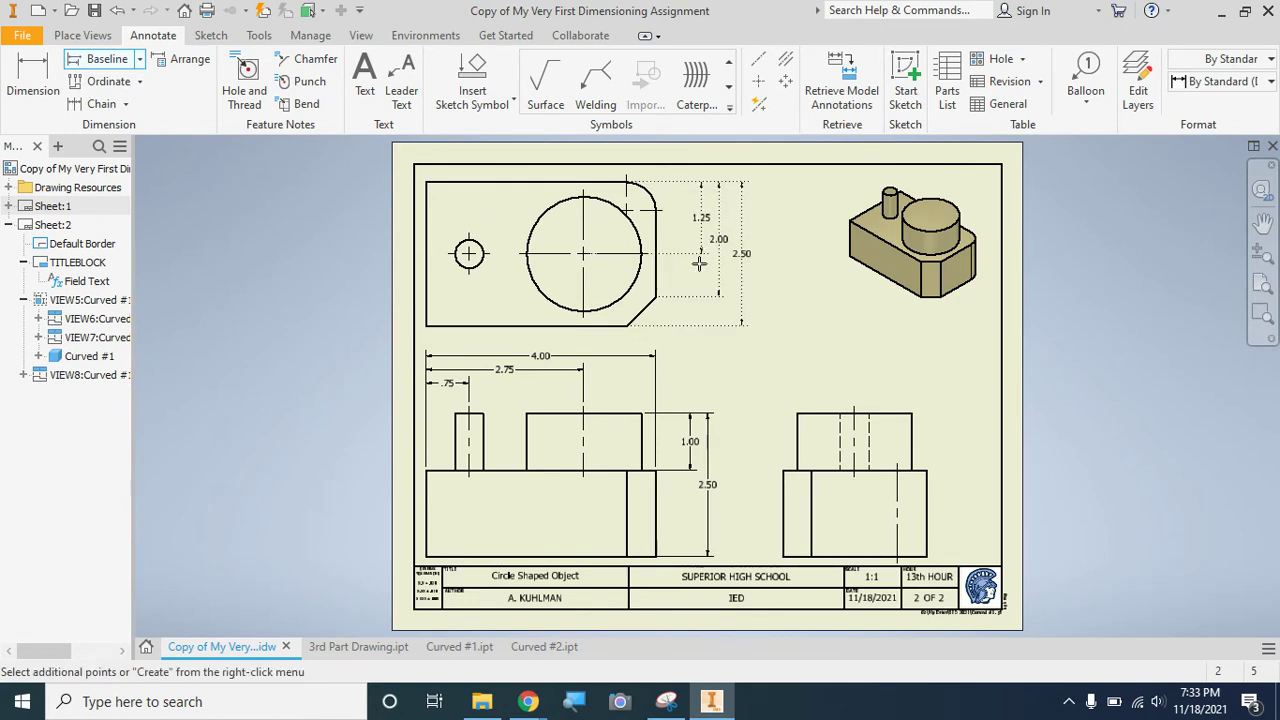
pyautogui.rightClick(701, 265)
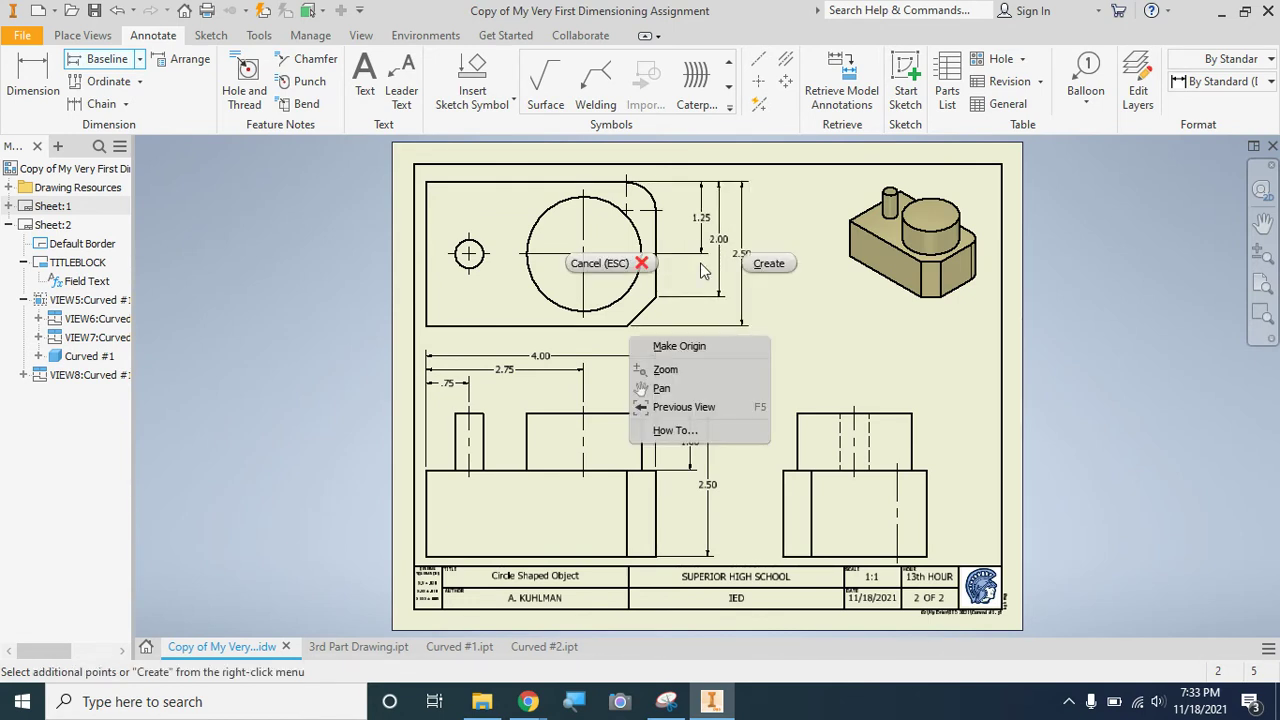
pyautogui.click(754, 272)
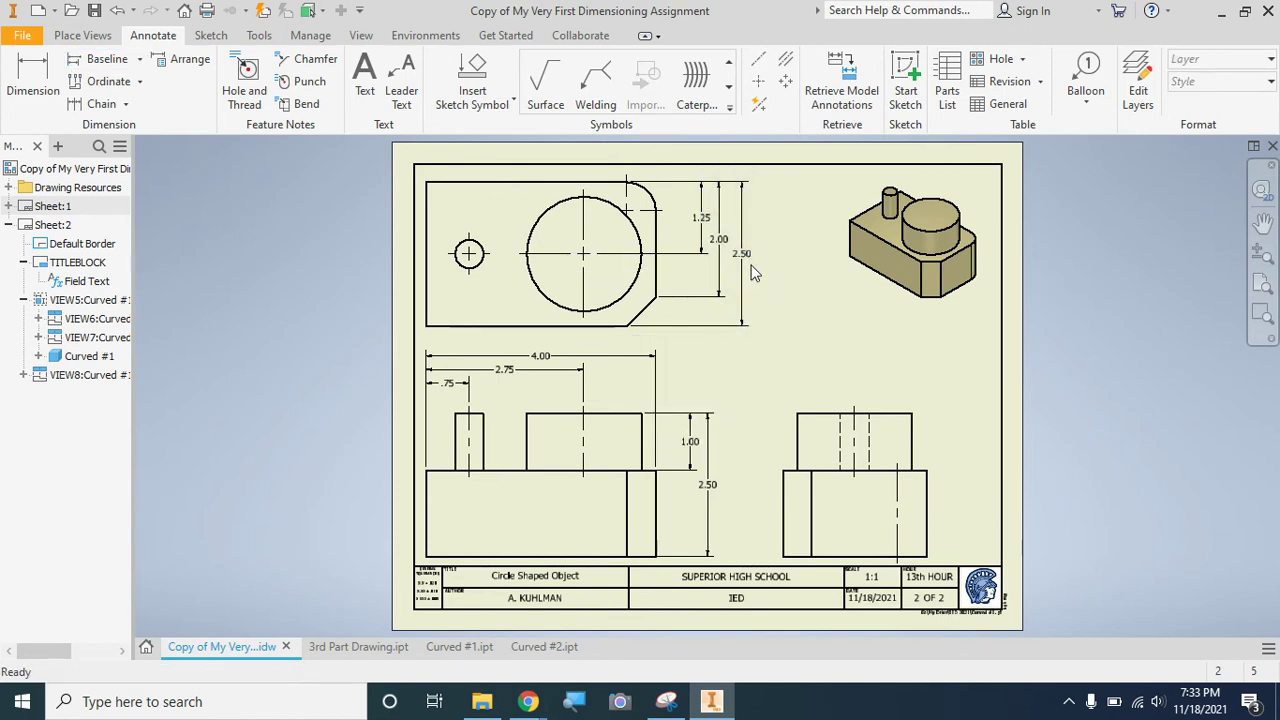
# Add a radius dimension to the rounded corner in the top view and turn off editing dimensions when created.
pyautogui.click(640, 188)
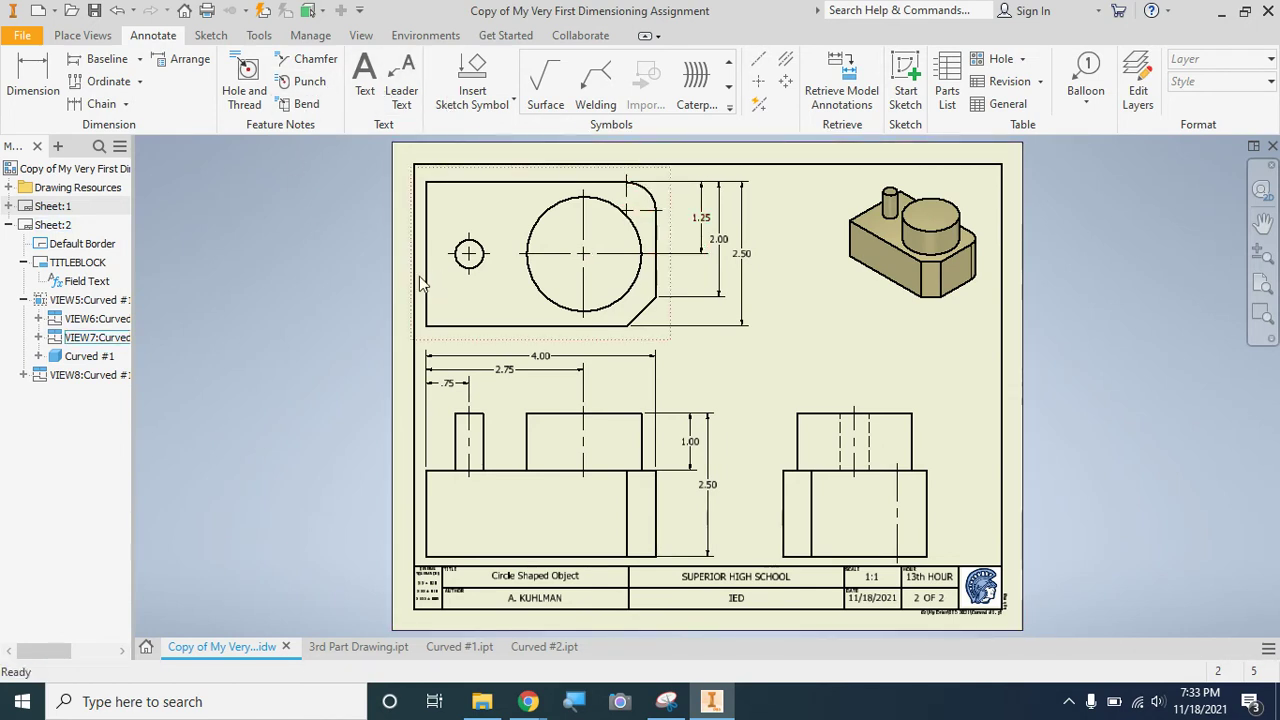
pyautogui.click(50, 90)
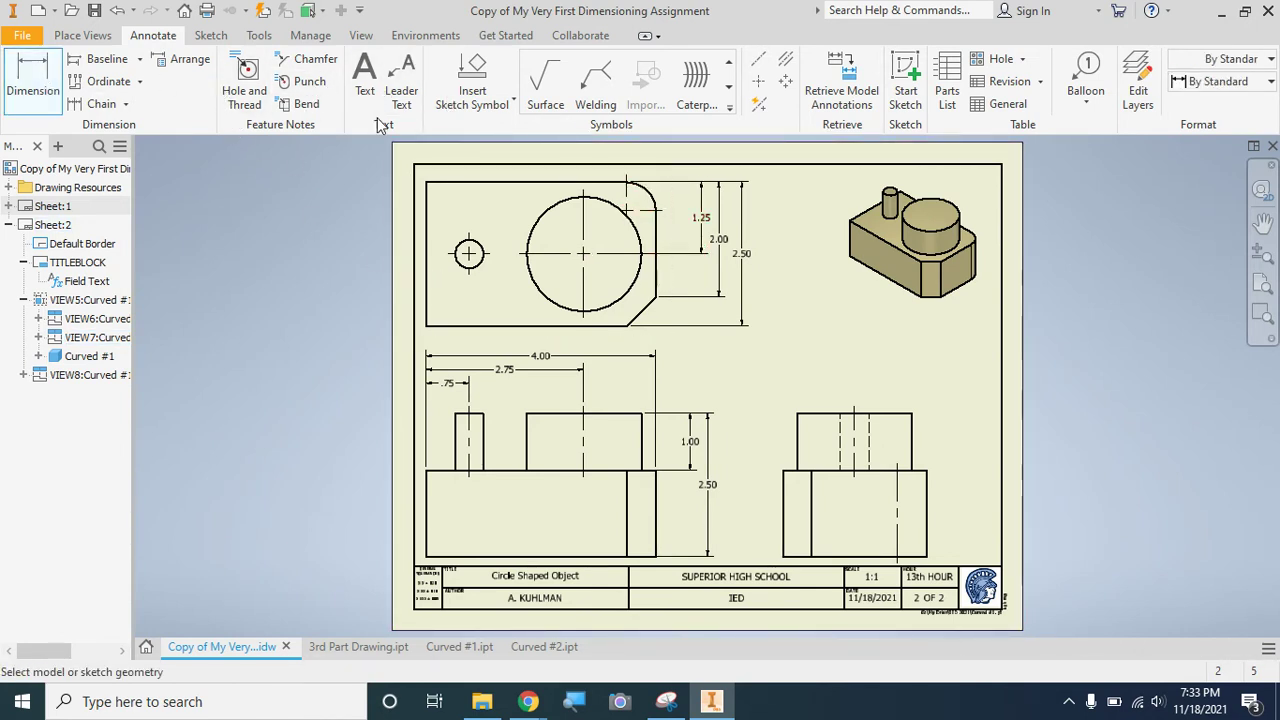
pyautogui.click(650, 195)
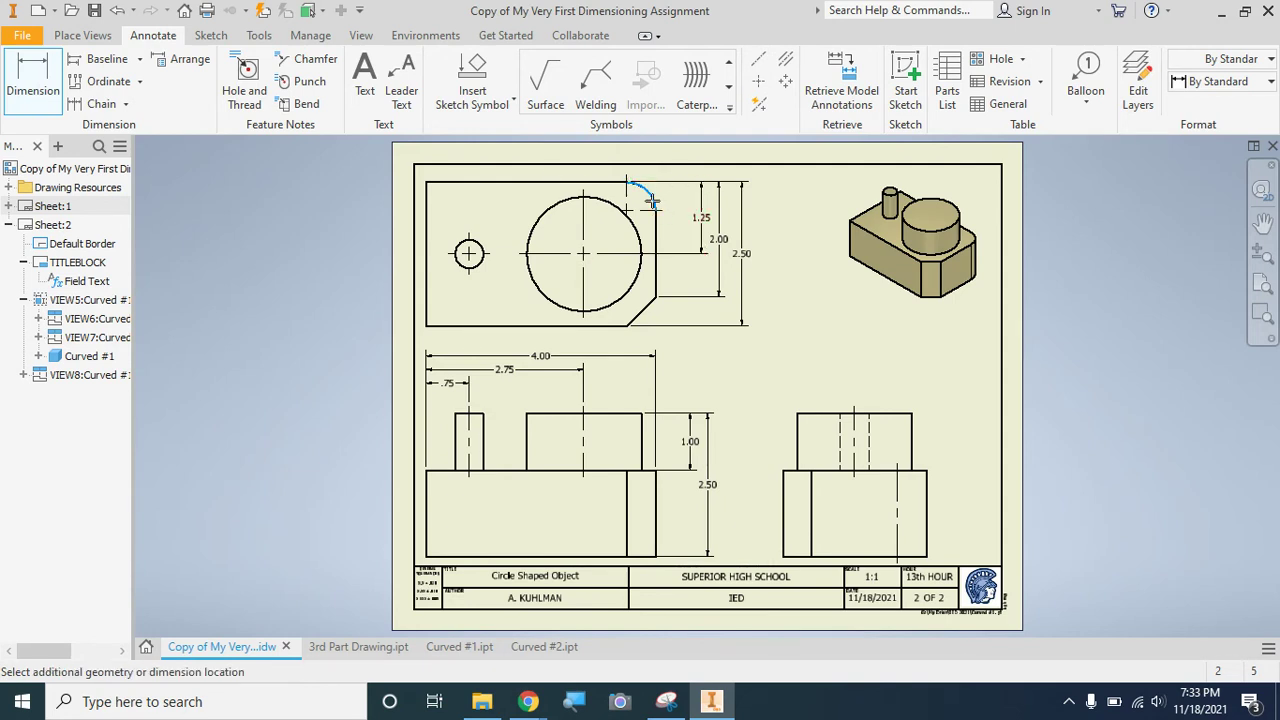
pyautogui.click(32, 72)
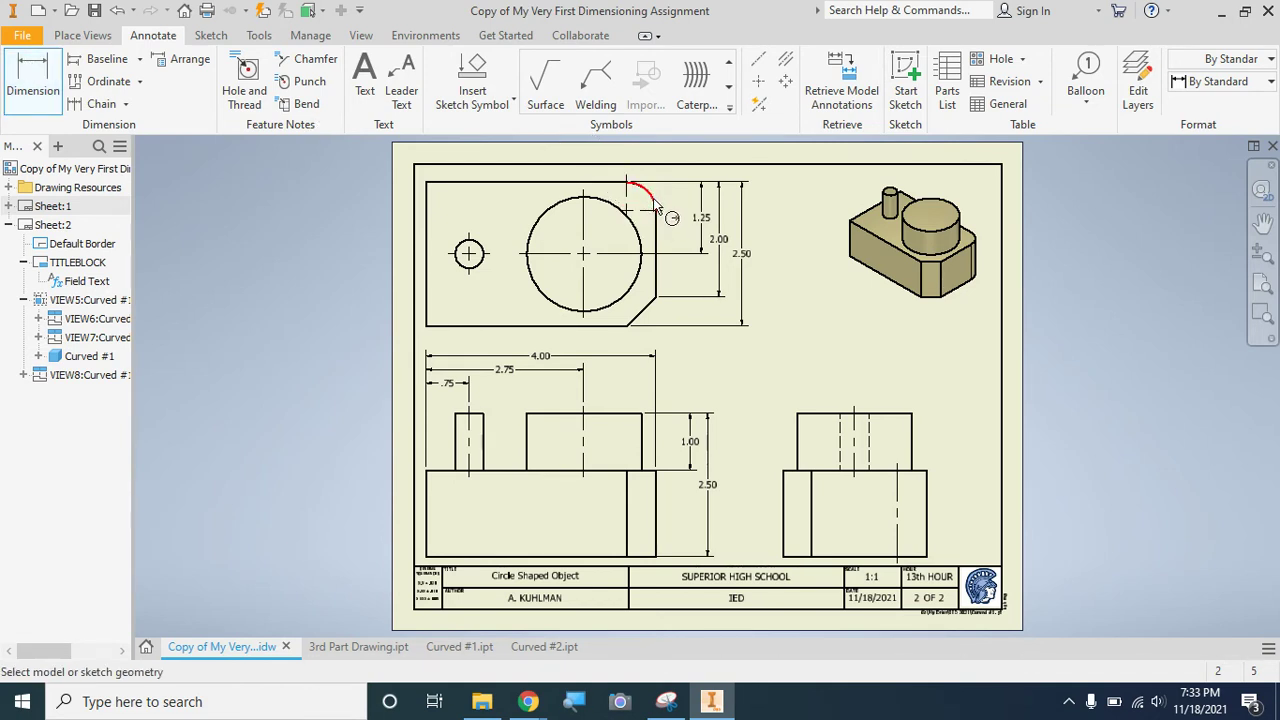
pyautogui.click(655, 205)
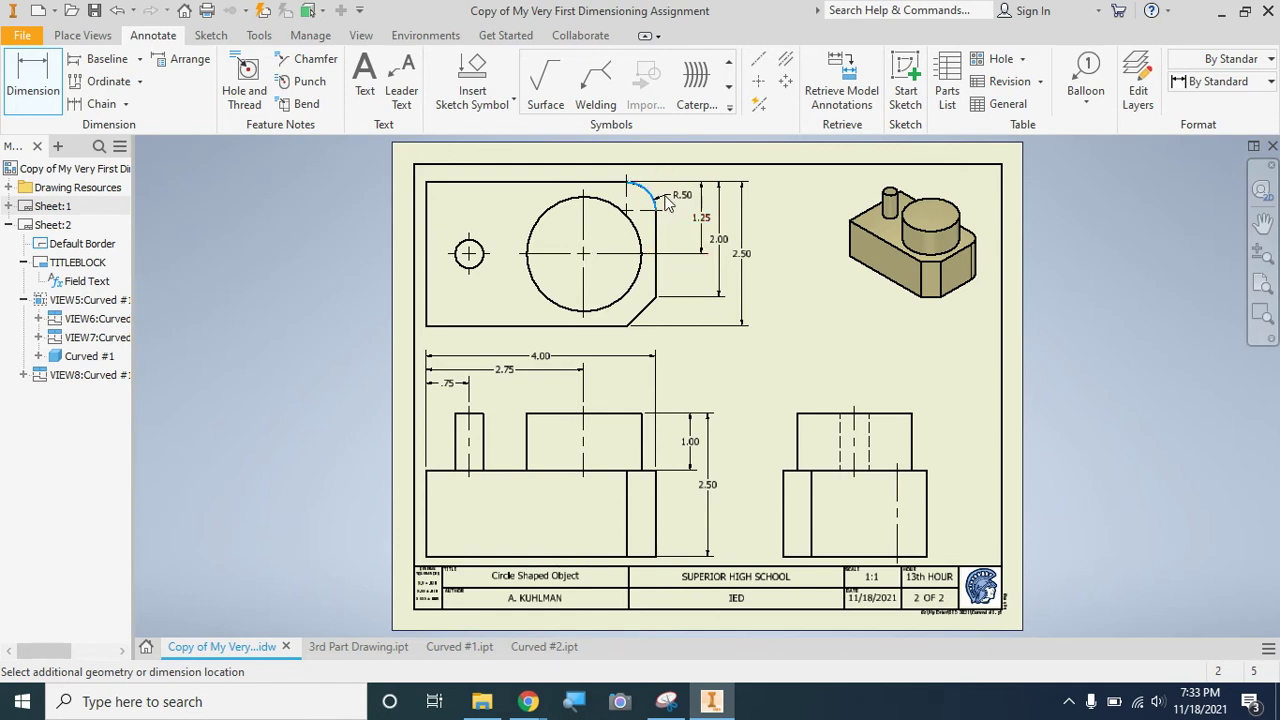
pyautogui.click(664, 198)
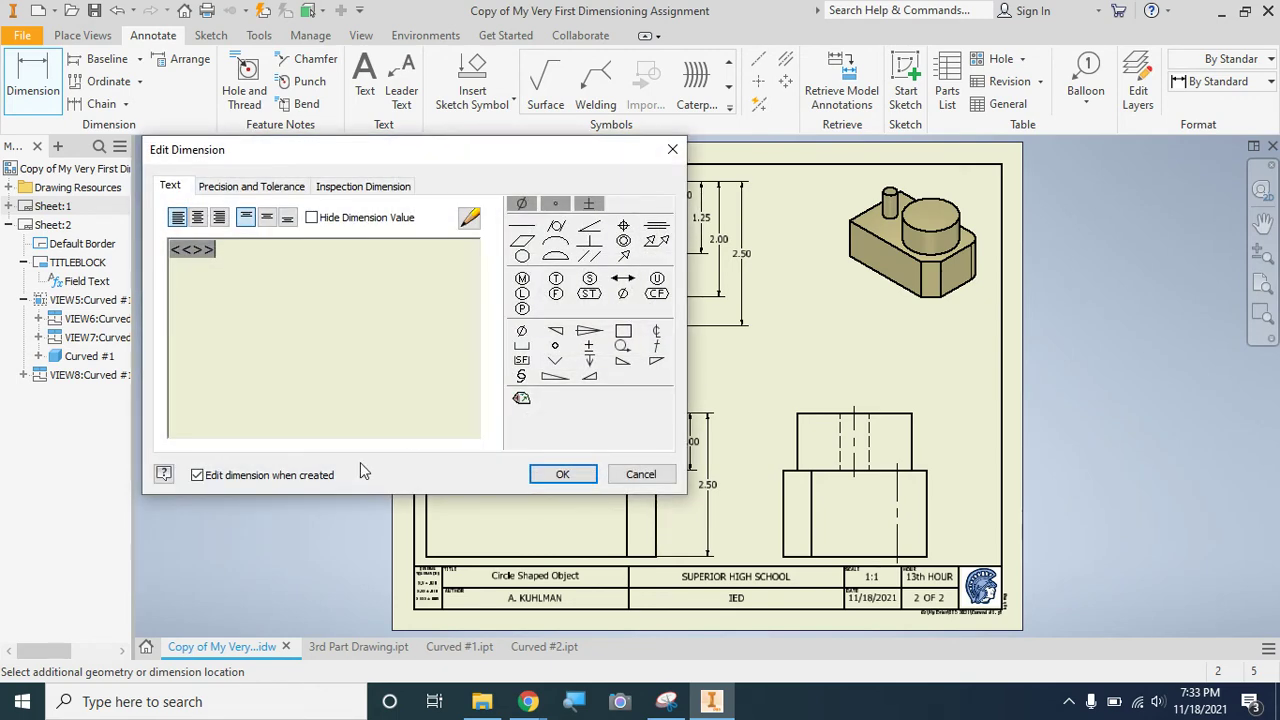
pyautogui.click(198, 476)
pyautogui.click(560, 475)
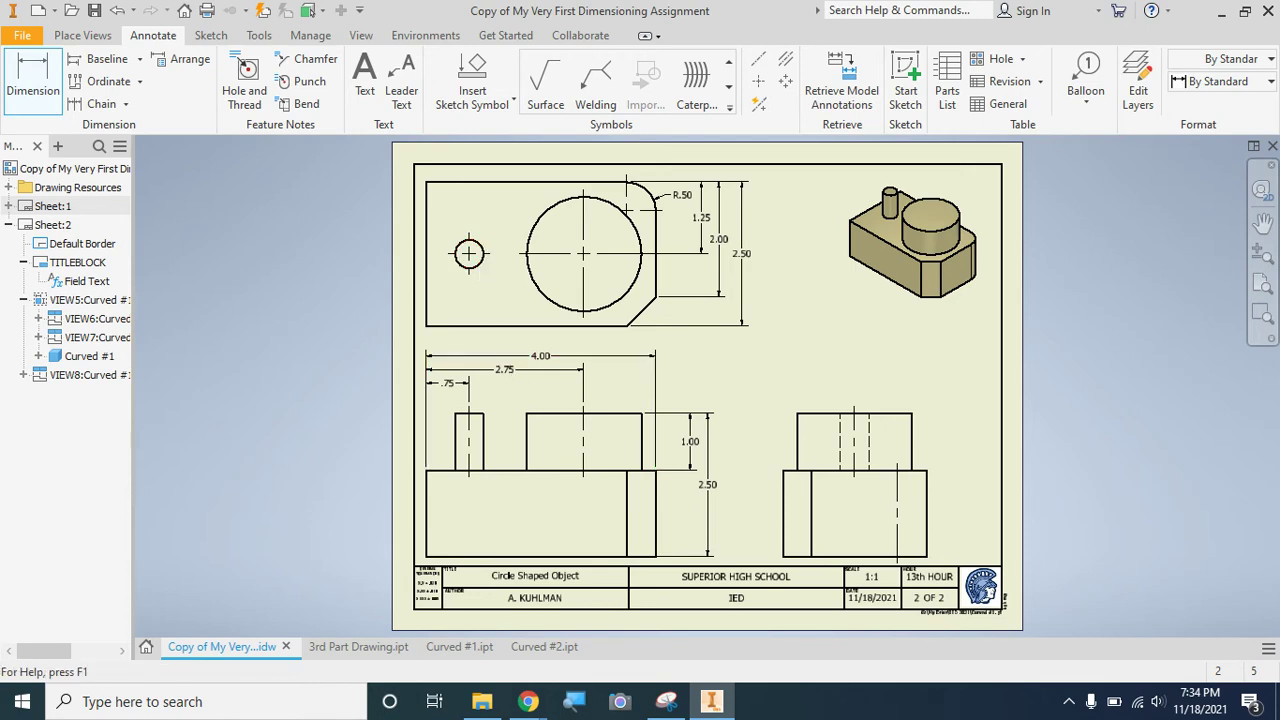
# Switch to Google Classroom in Chrome and open the Multiview Drawing Reminders document attached to the 3rd Inventor Drawing material.
pyautogui.moveTo(710, 708)
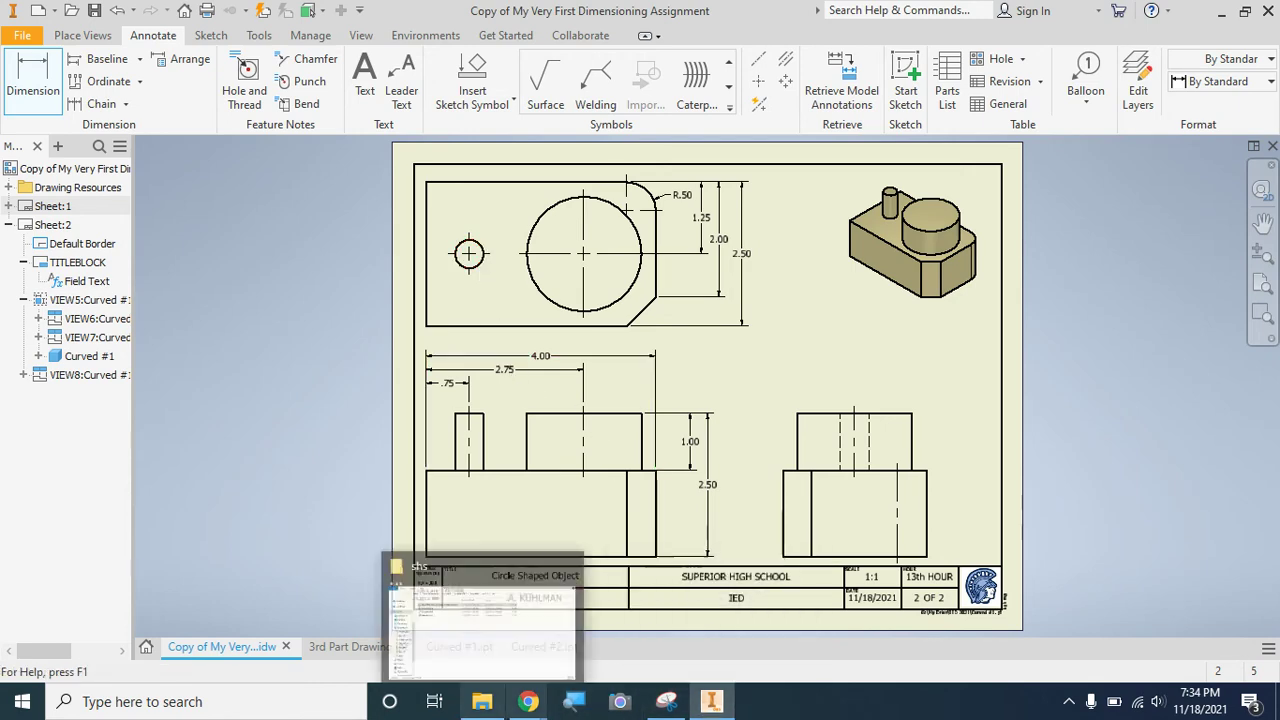
pyautogui.moveTo(528, 703)
pyautogui.click(418, 614)
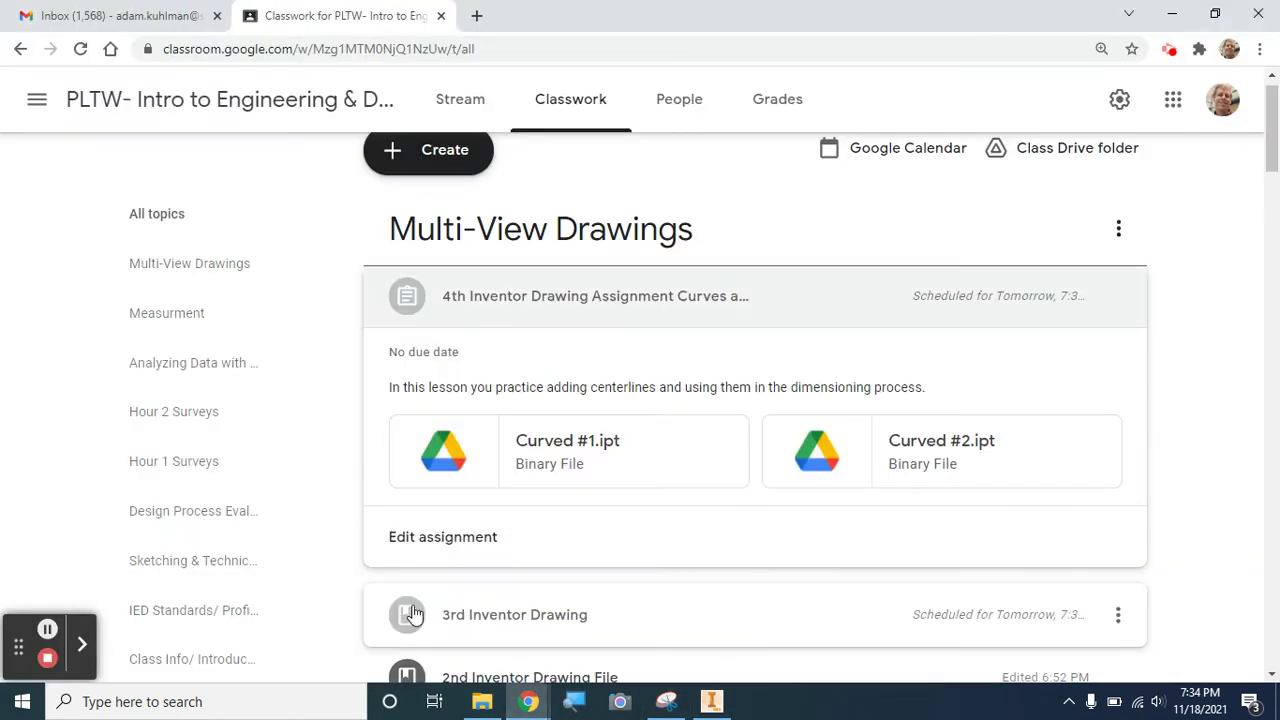
pyautogui.scroll(-3, 1272, 140)
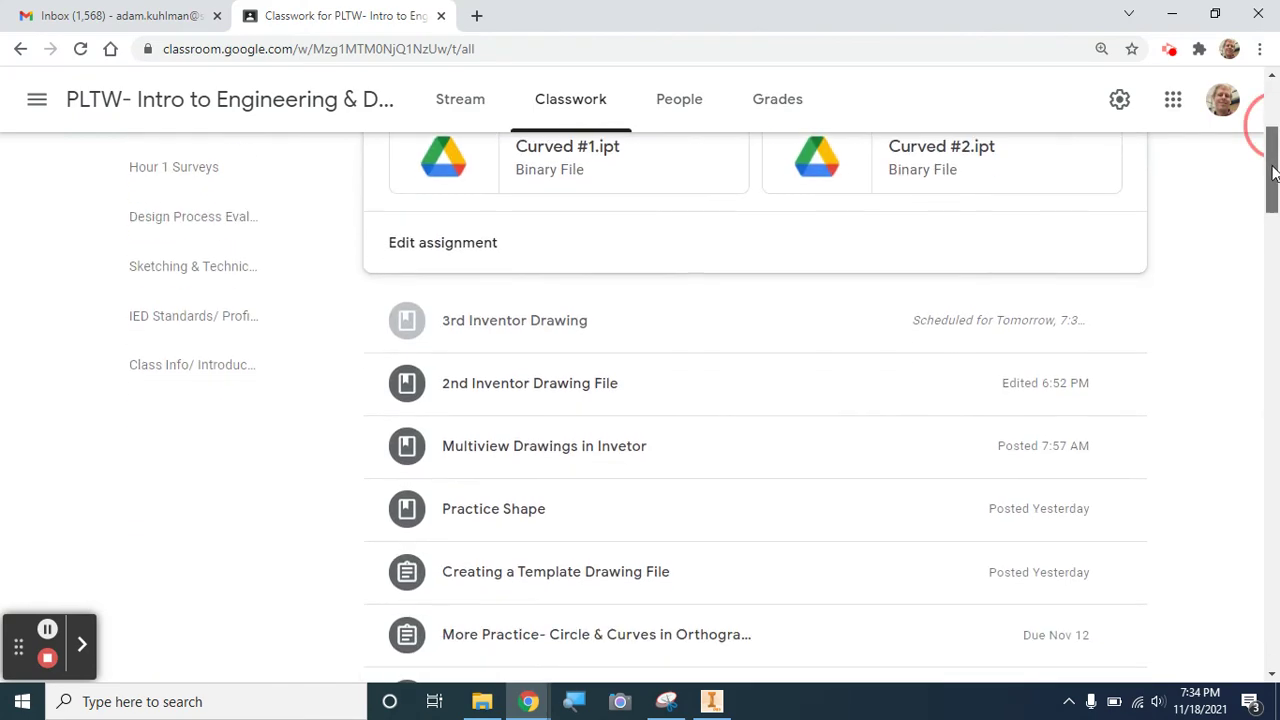
pyautogui.click(569, 330)
pyautogui.scroll(-2, 566, 334)
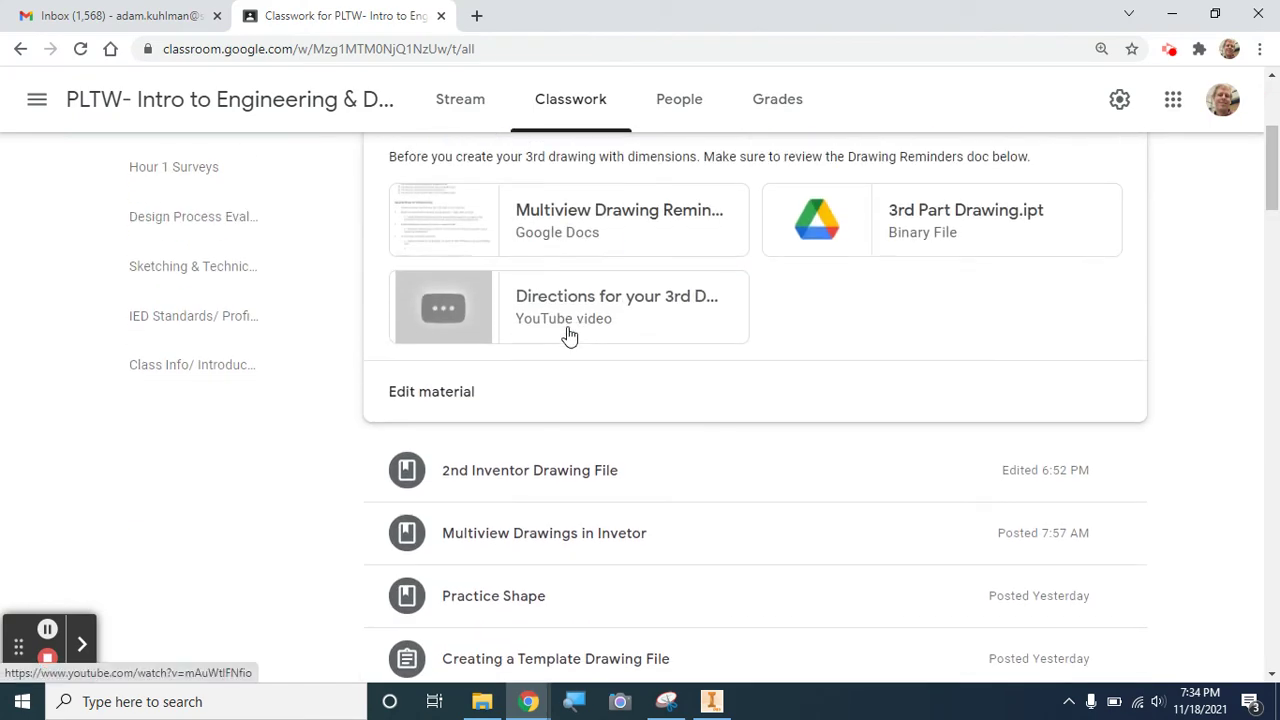
pyautogui.click(540, 220)
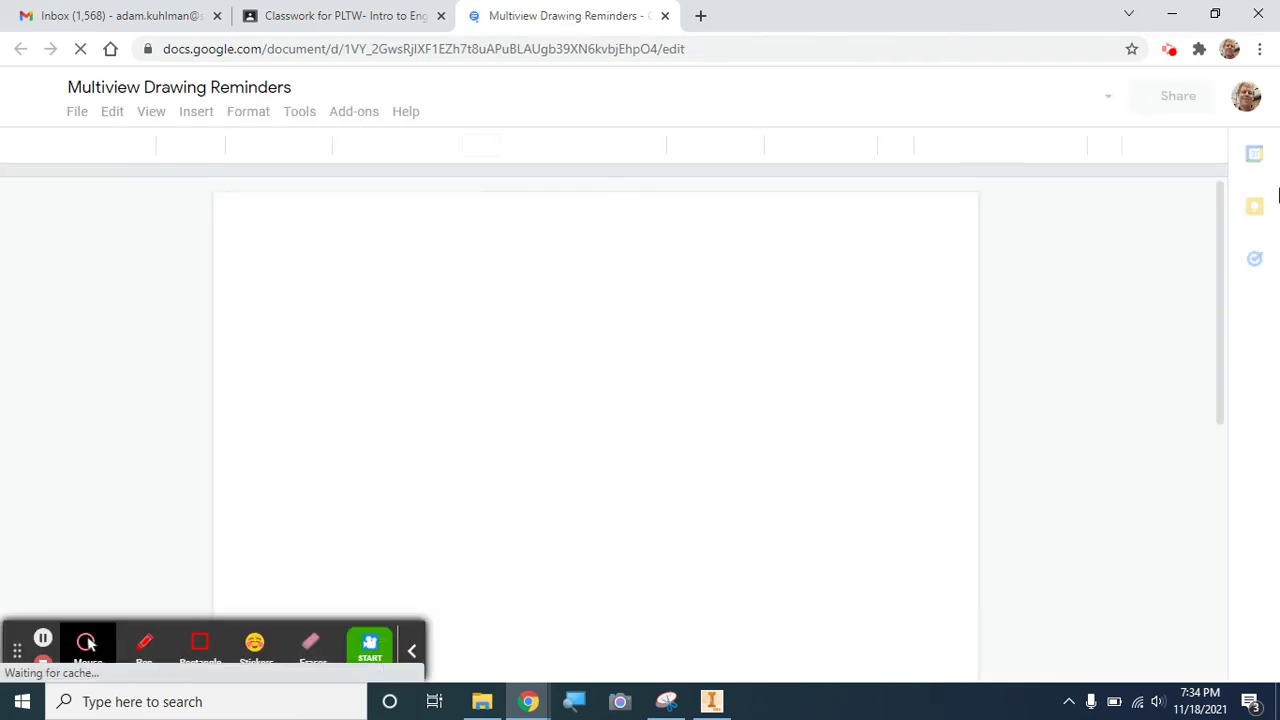
# Review the general rules for dimensioning throughout the Multiview Drawing Reminders document.
pyautogui.click(1222, 240)
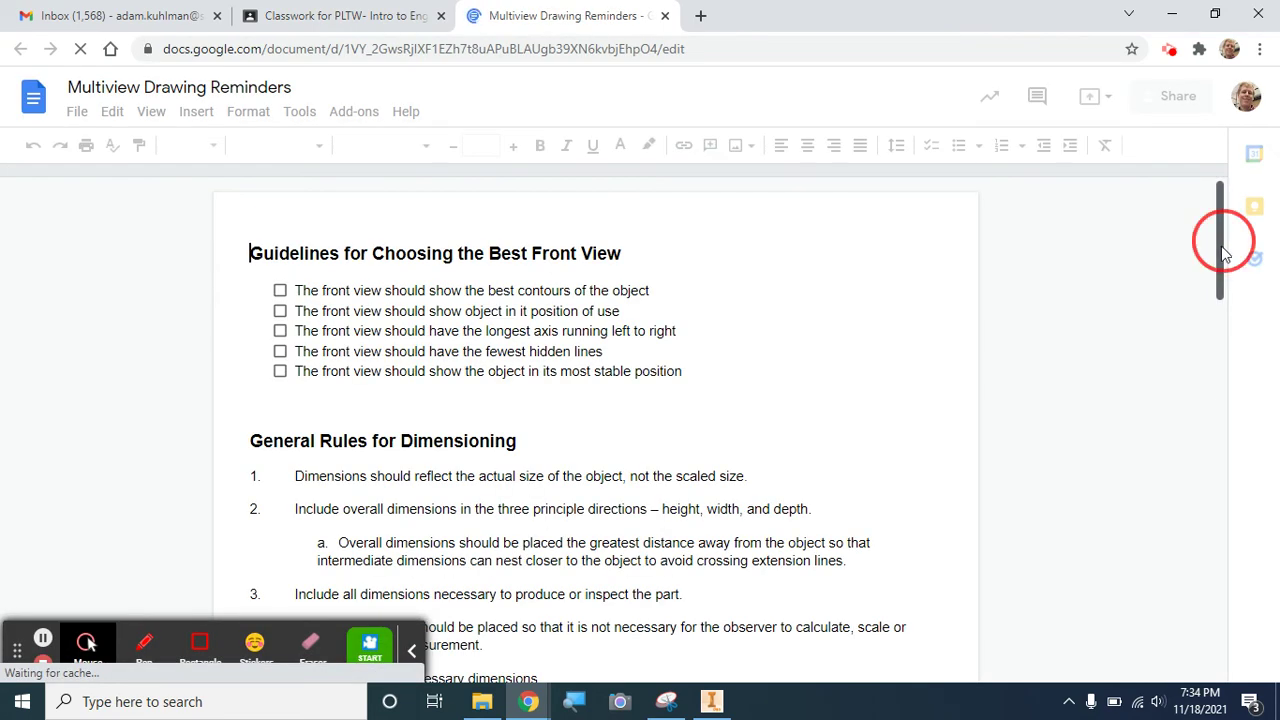
pyautogui.moveTo(1221, 265); pyautogui.dragTo(1208, 486)
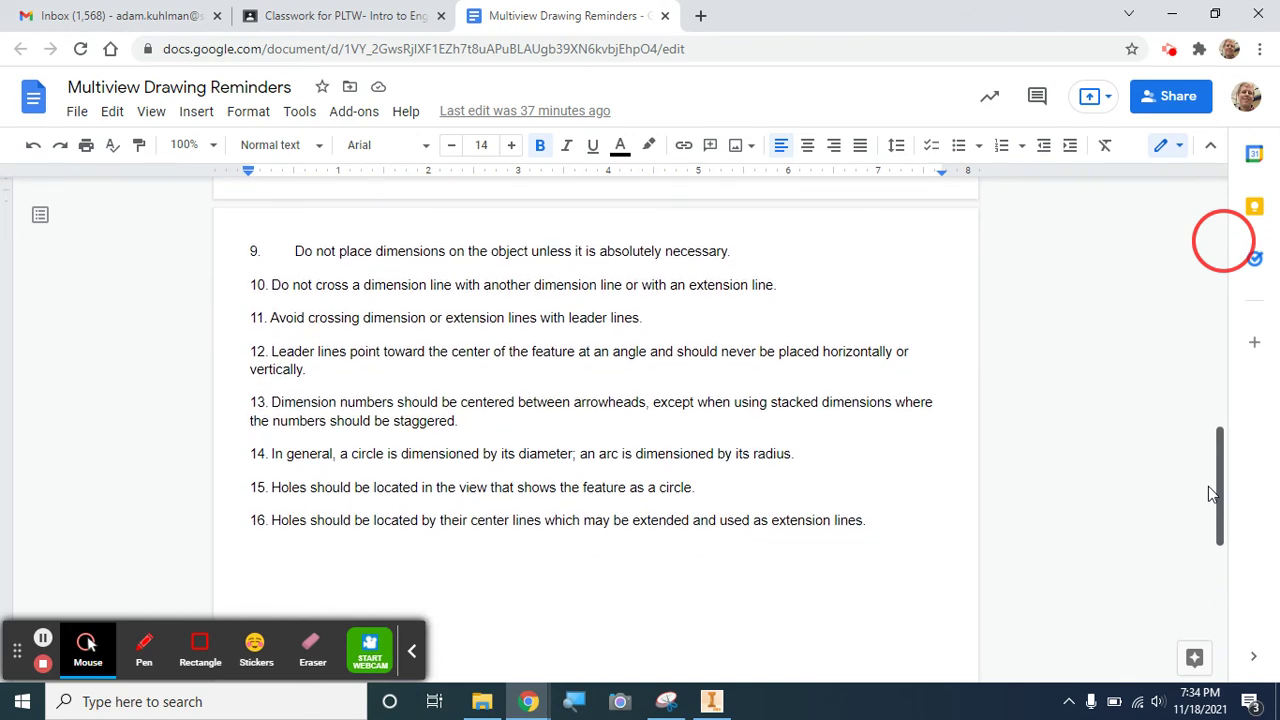
pyautogui.moveTo(1208, 487); pyautogui.dragTo(1208, 500)
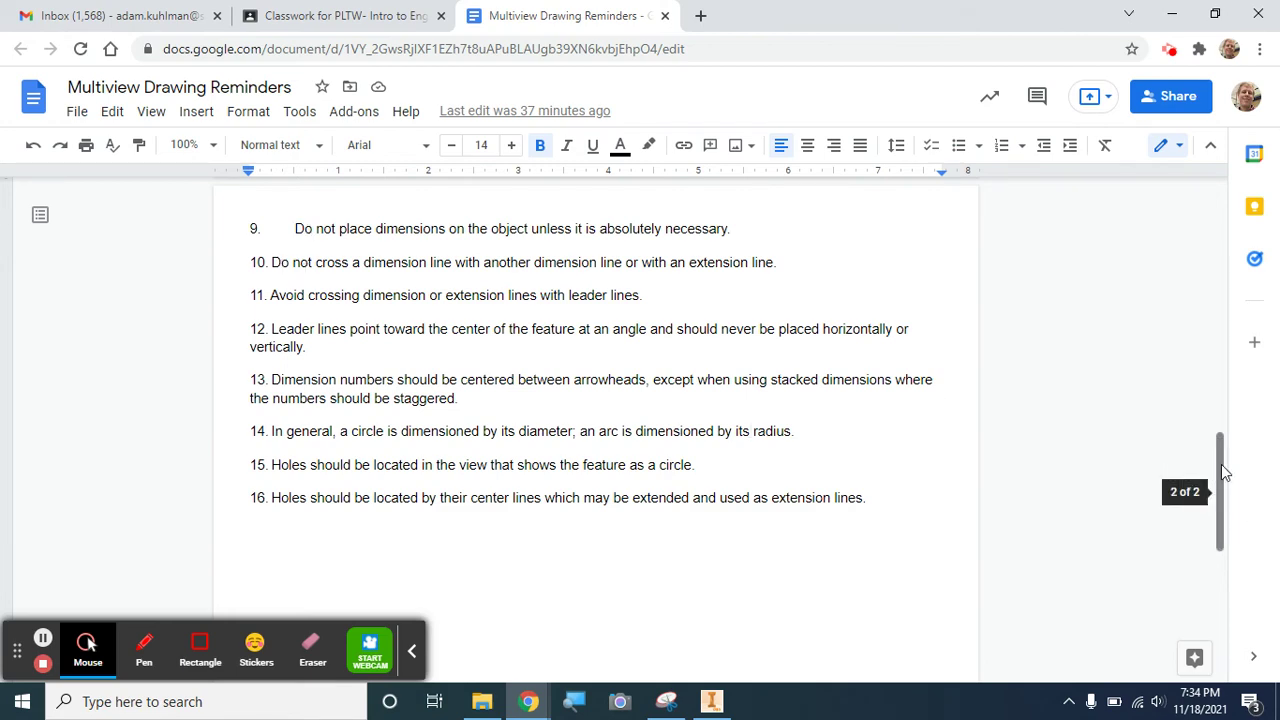
pyautogui.moveTo(1221, 464); pyautogui.dragTo(1124, 280)
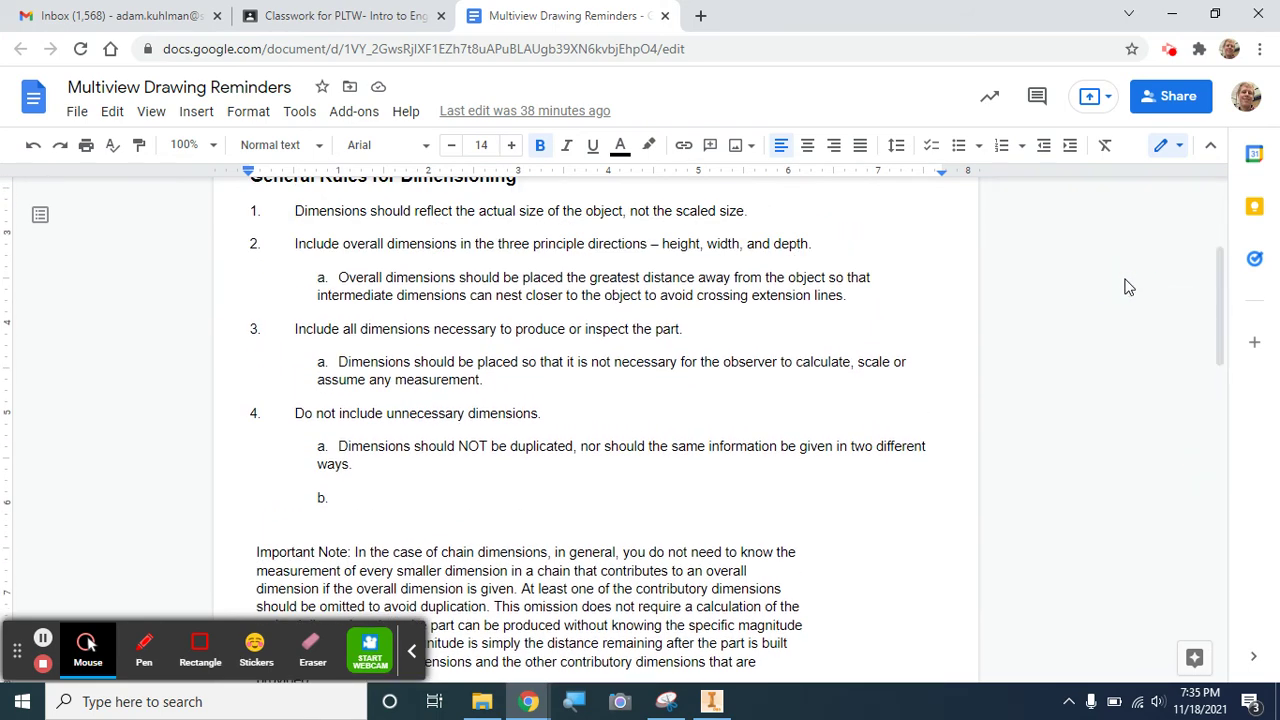
# Return to the Inventor drawing and add diameter dimensions to the small and large circles, placed just below the top view.
pyautogui.click(712, 703)
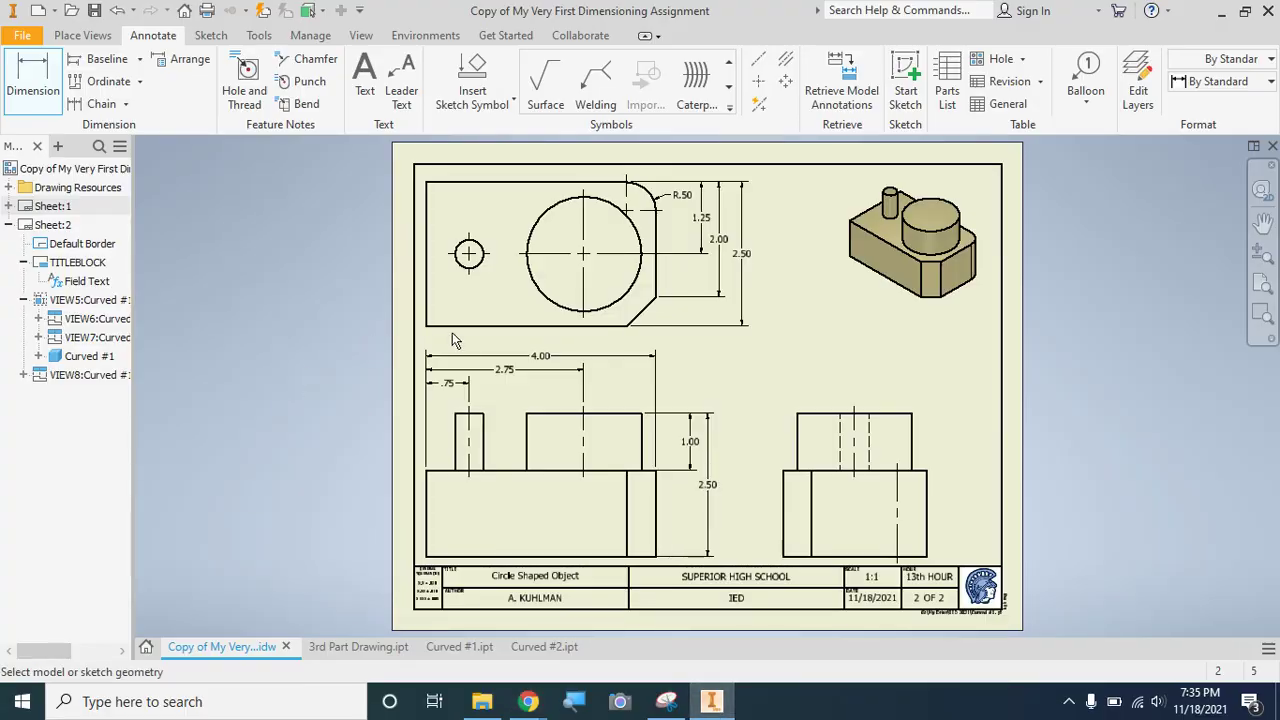
pyautogui.click(35, 85)
pyautogui.click(479, 269)
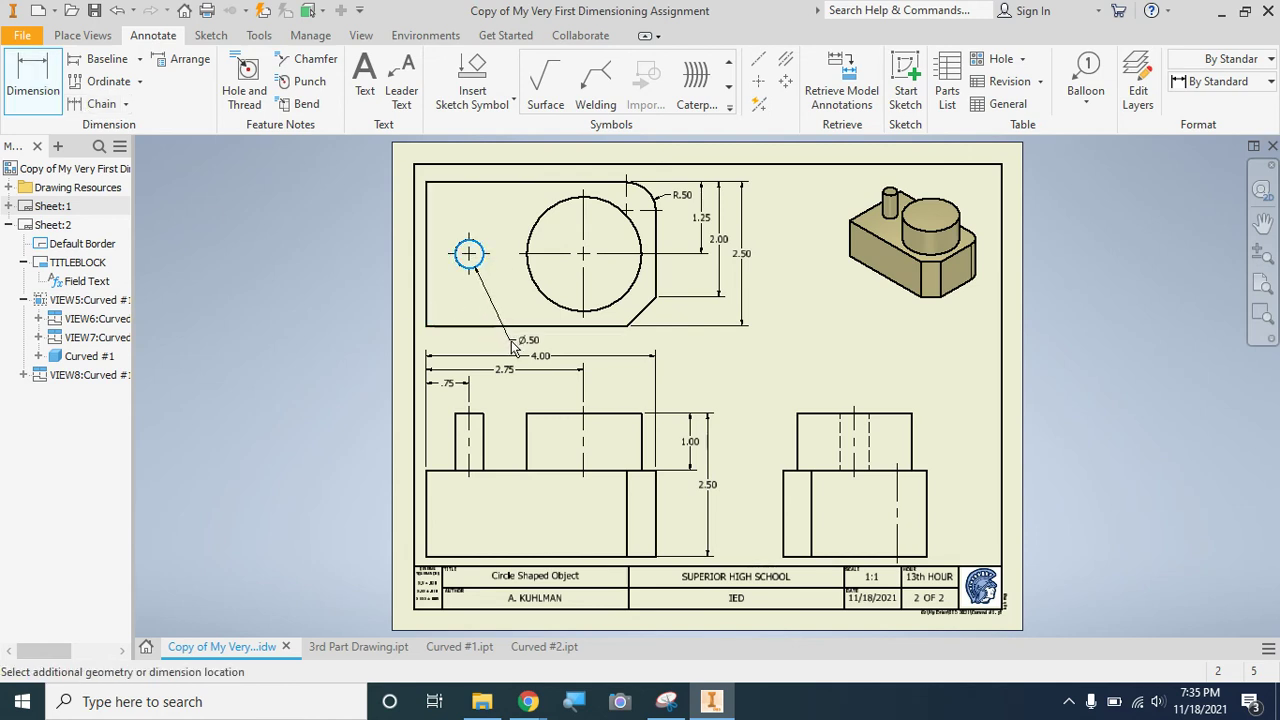
pyautogui.click(456, 345)
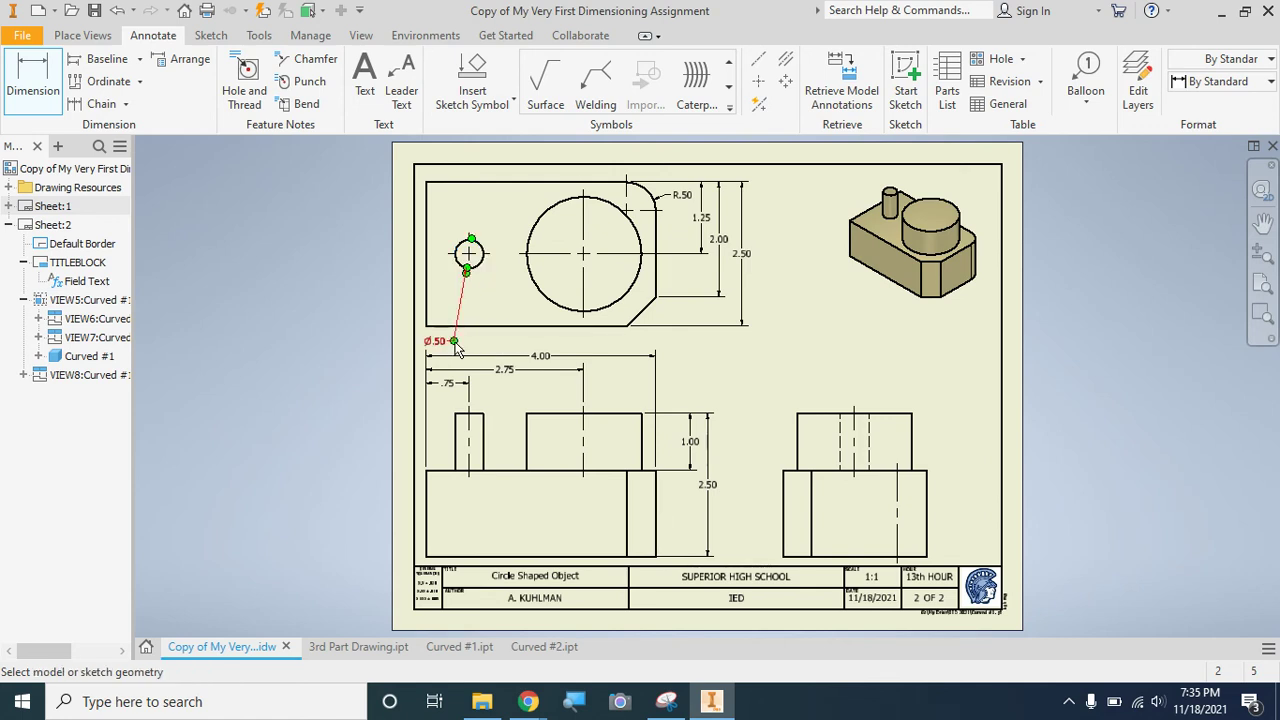
pyautogui.click(548, 307)
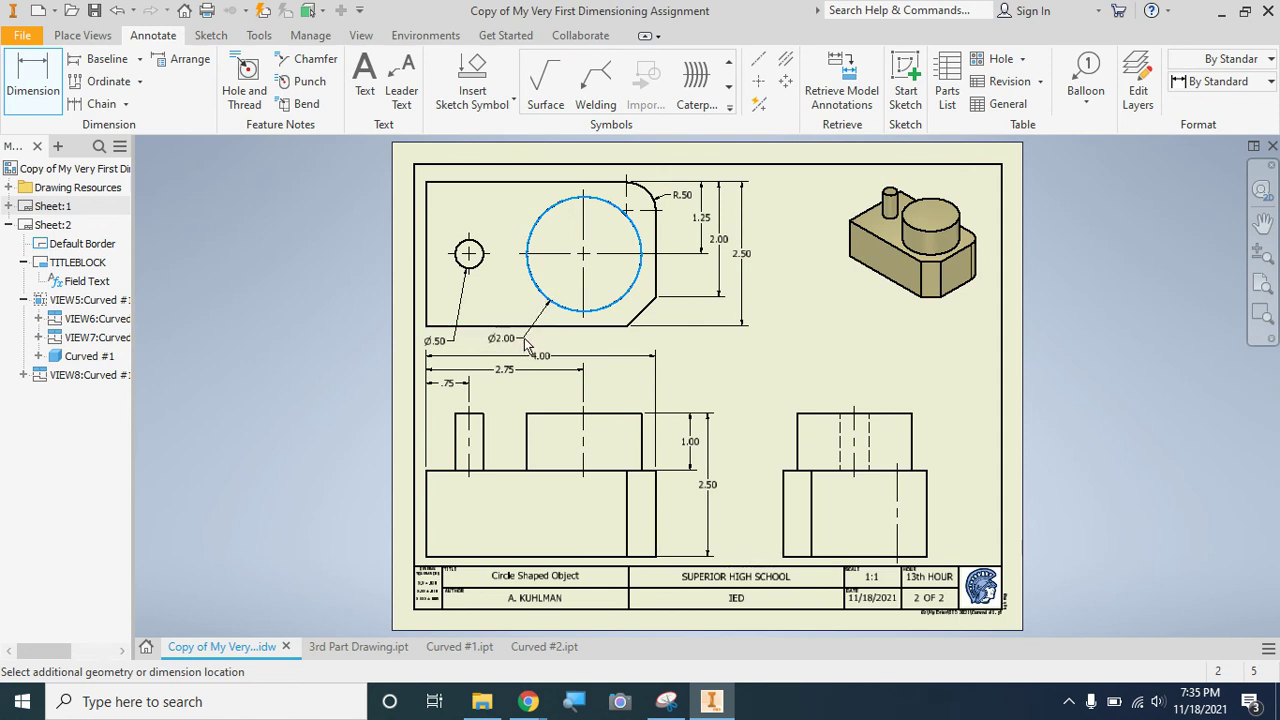
pyautogui.click(525, 338)
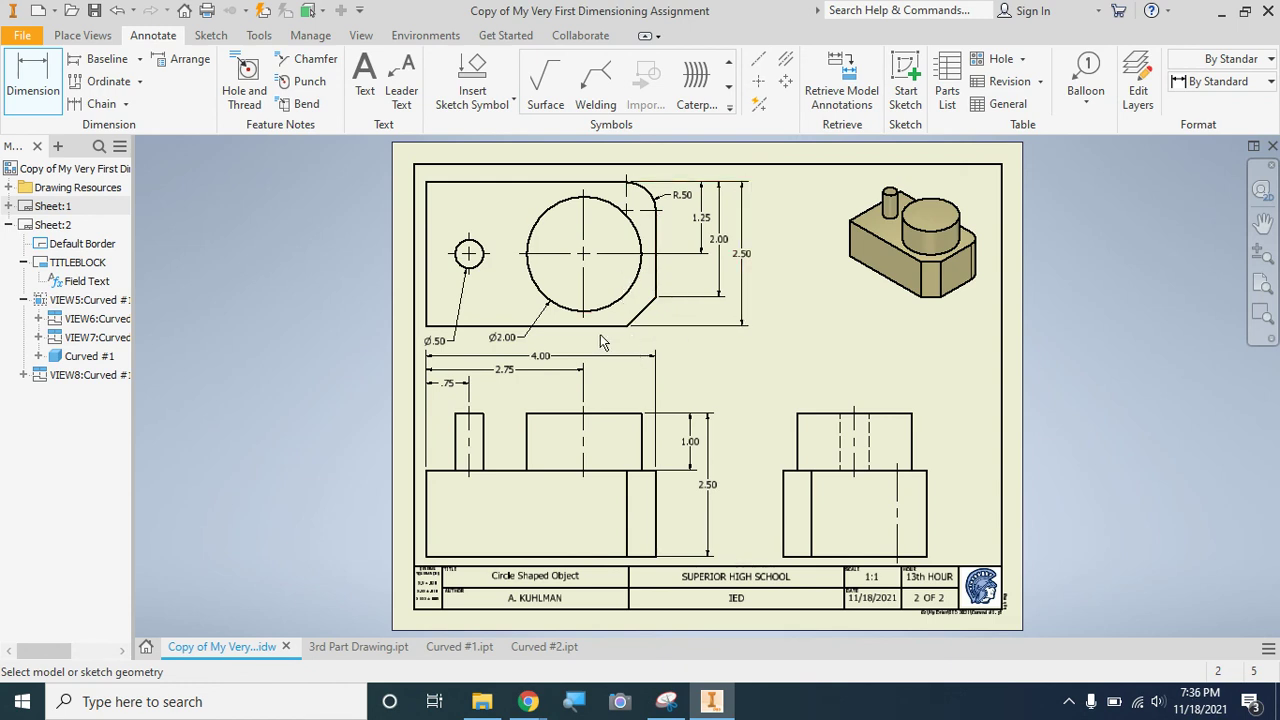
# Add an angular dimension between the top view's lower edge and the chamfer, placed just outside the chamfered corner.
pyautogui.click(40, 78)
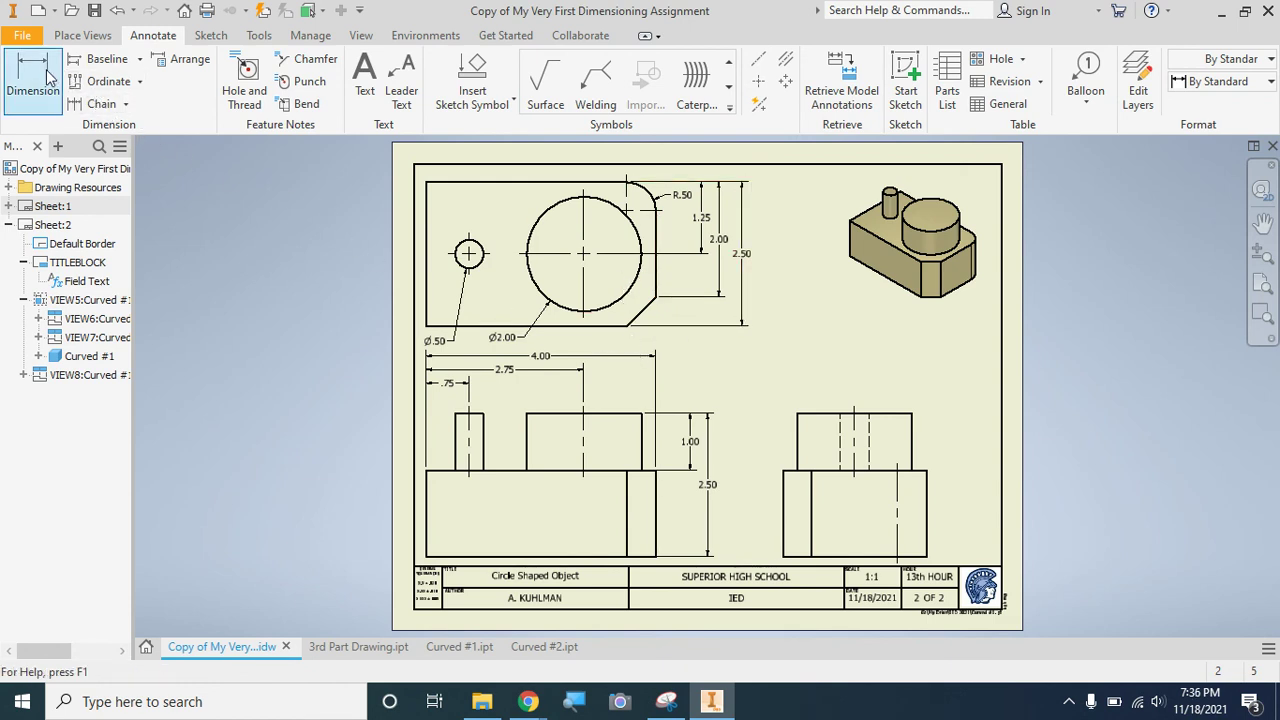
pyautogui.click(594, 327)
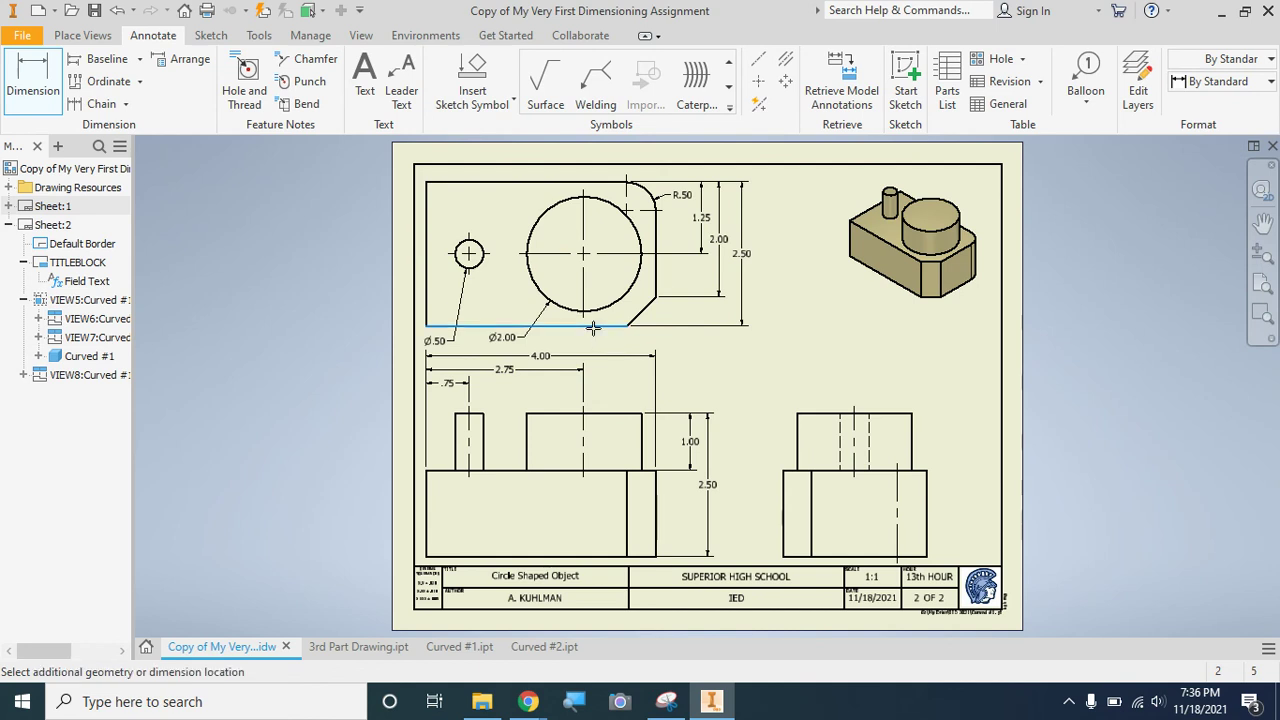
pyautogui.click(651, 312)
pyautogui.rightClick(651, 312)
pyautogui.click(655, 319)
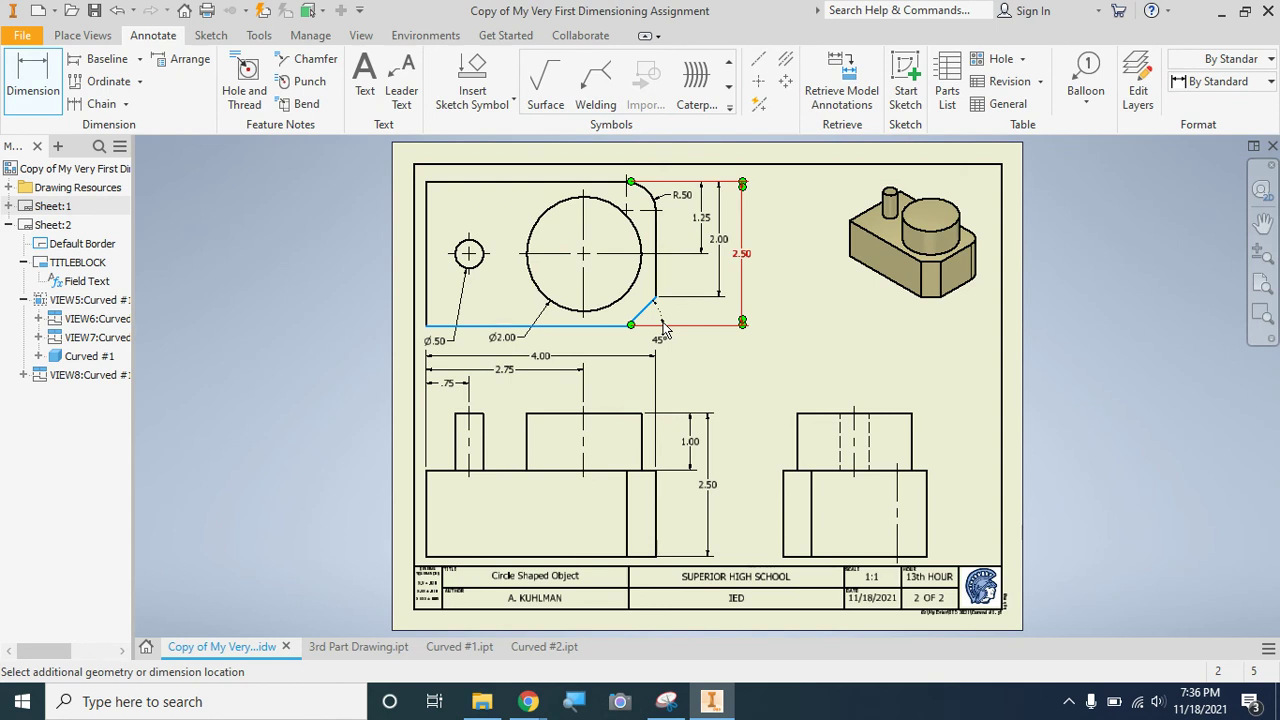
pyautogui.click(663, 330)
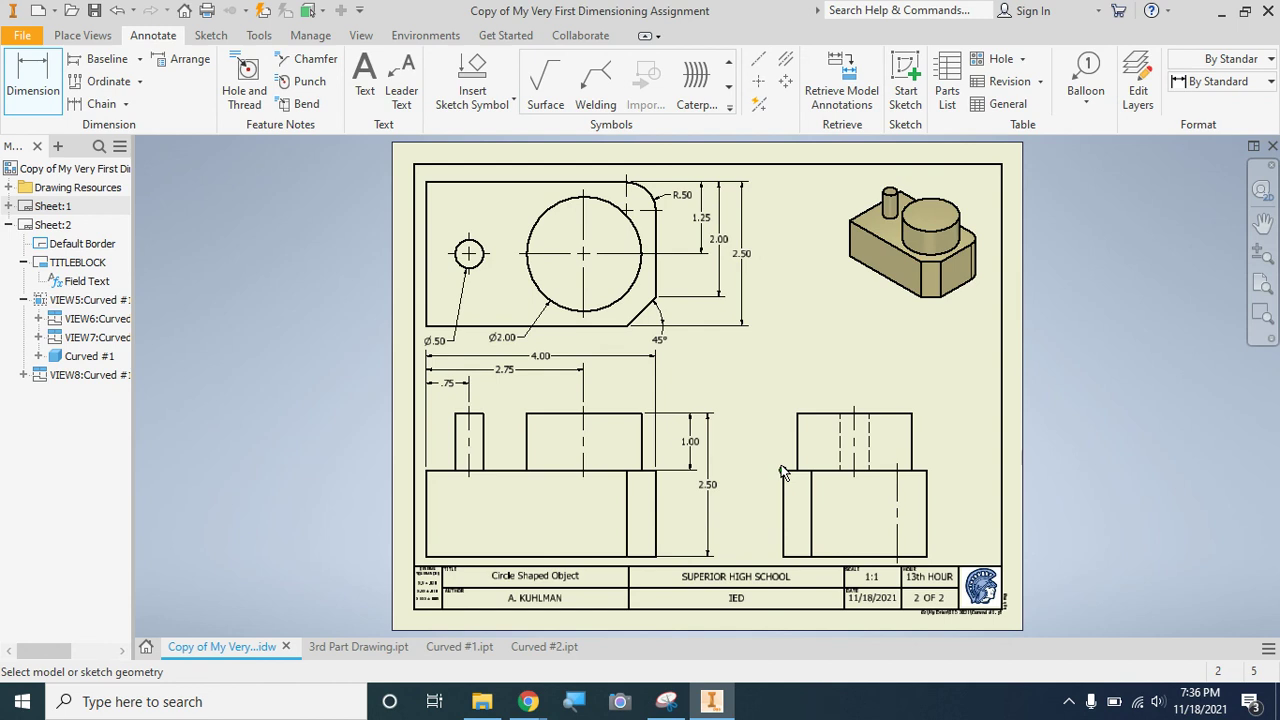
# Save the drawing and add a third sheet, leaving its title block prompts unfilled.
pyautogui.click(103, 16)
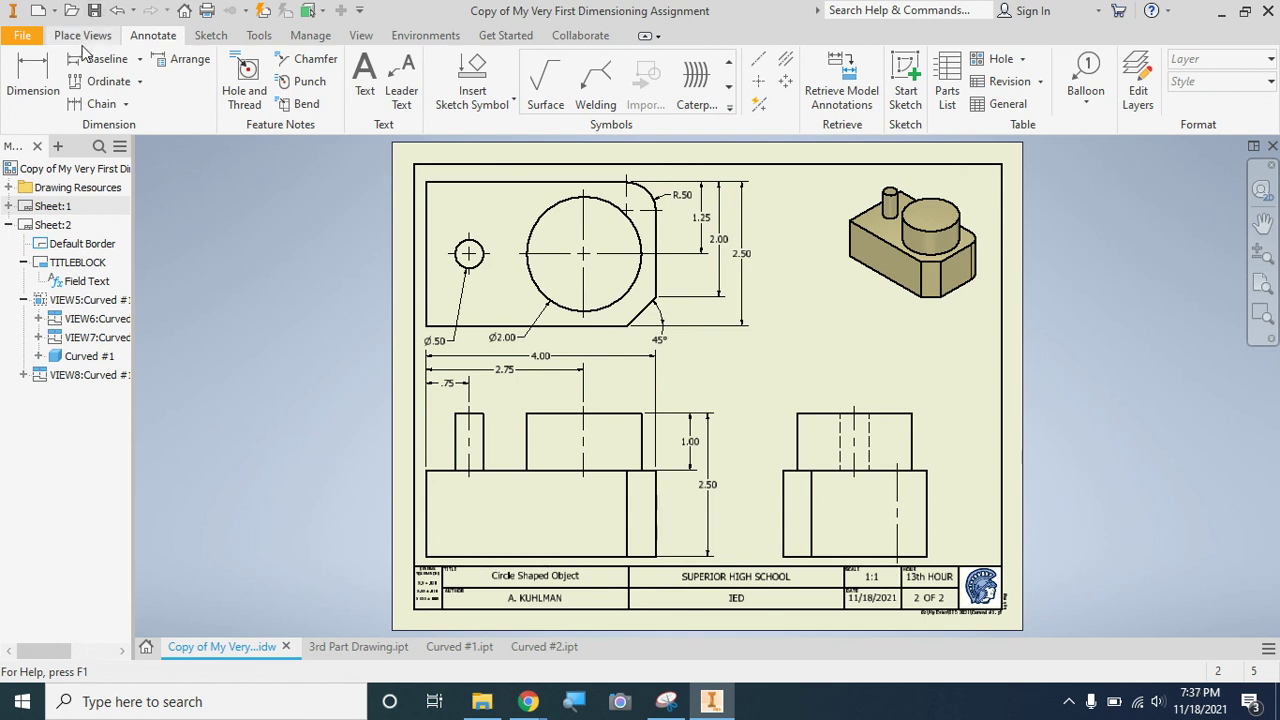
pyautogui.click(84, 37)
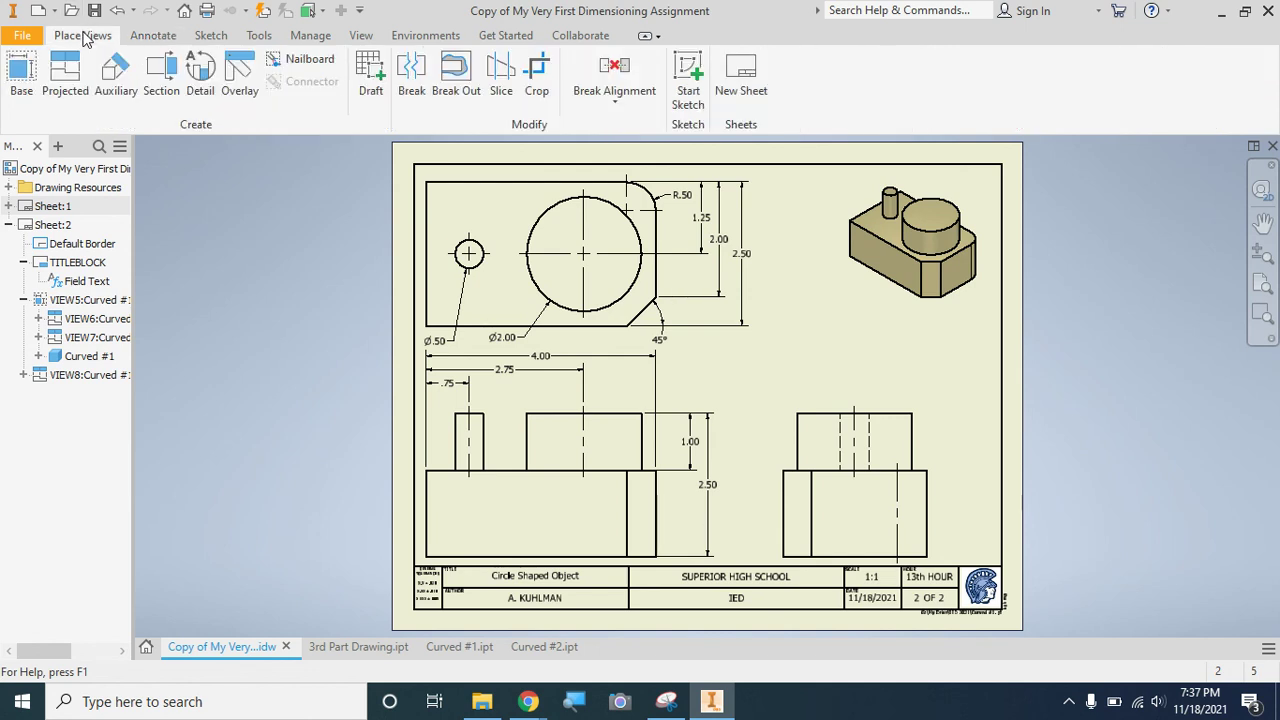
pyautogui.click(758, 88)
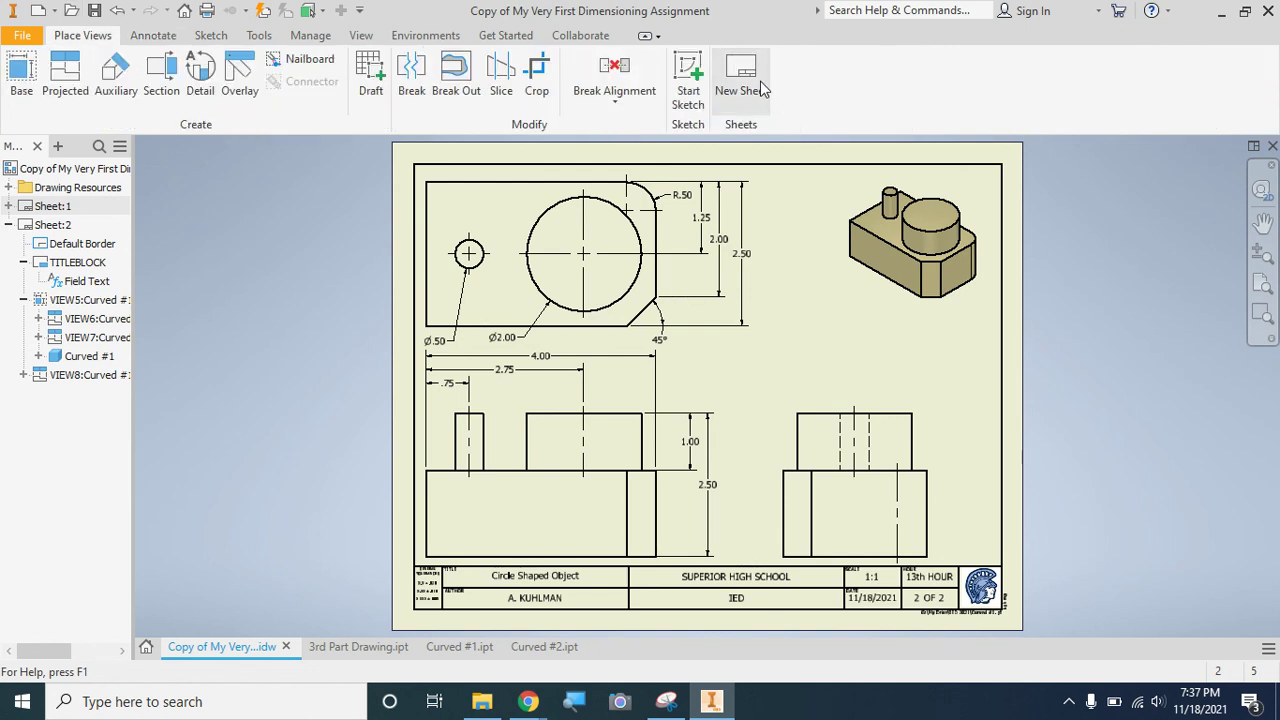
pyautogui.click(1224, 18)
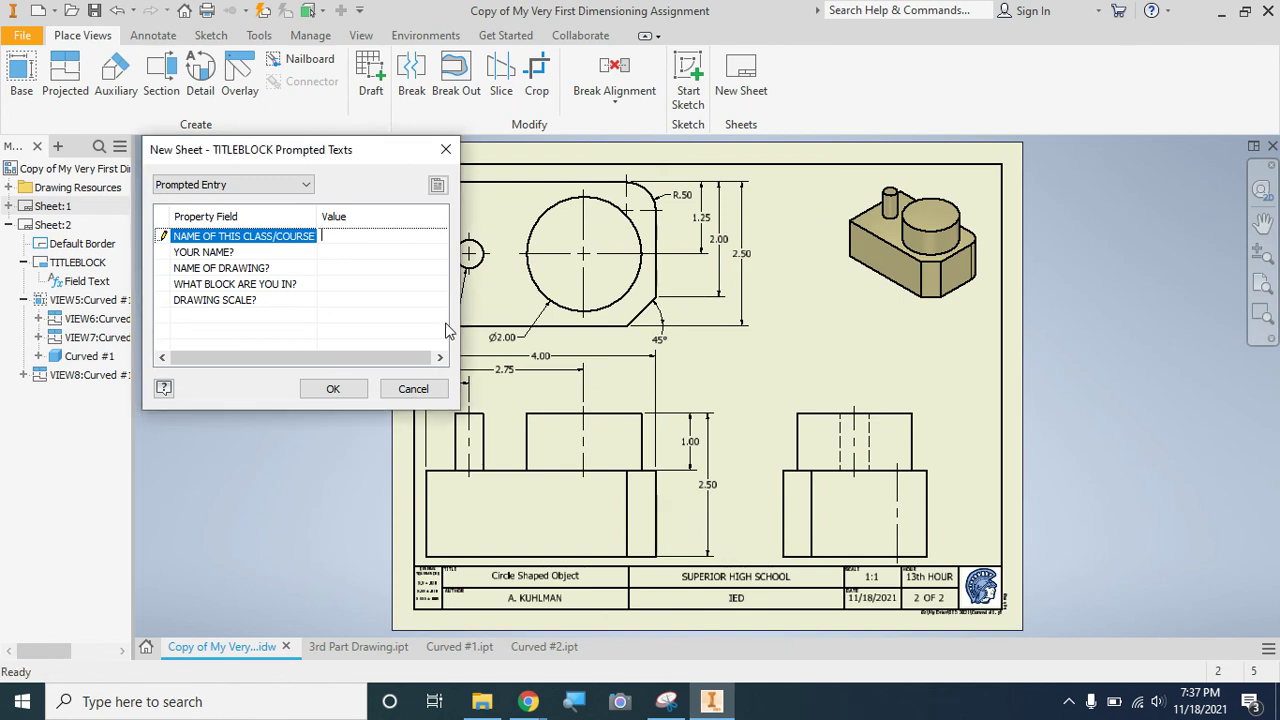
pyautogui.click(431, 397)
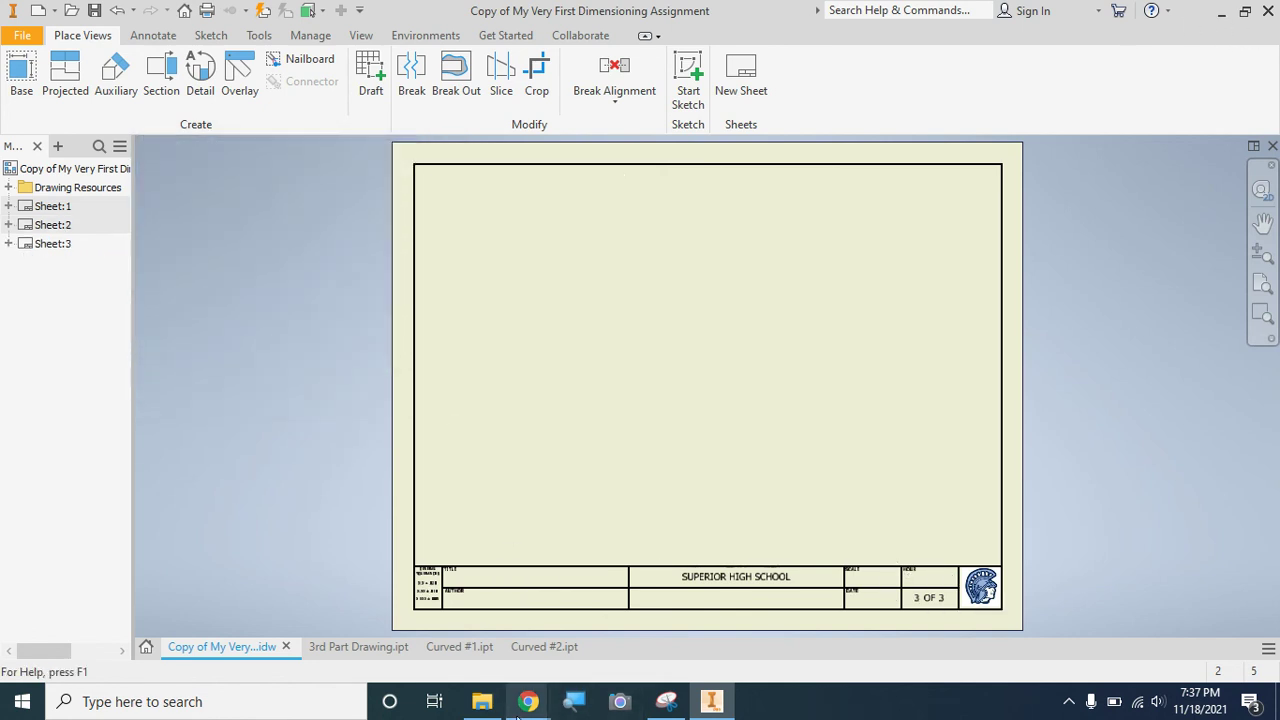
# Switch to Google Classroom in Chrome and expand the 4th Inventor Drawing Assignment to view its attached part files.
pyautogui.moveTo(527, 707)
pyautogui.click(486, 637)
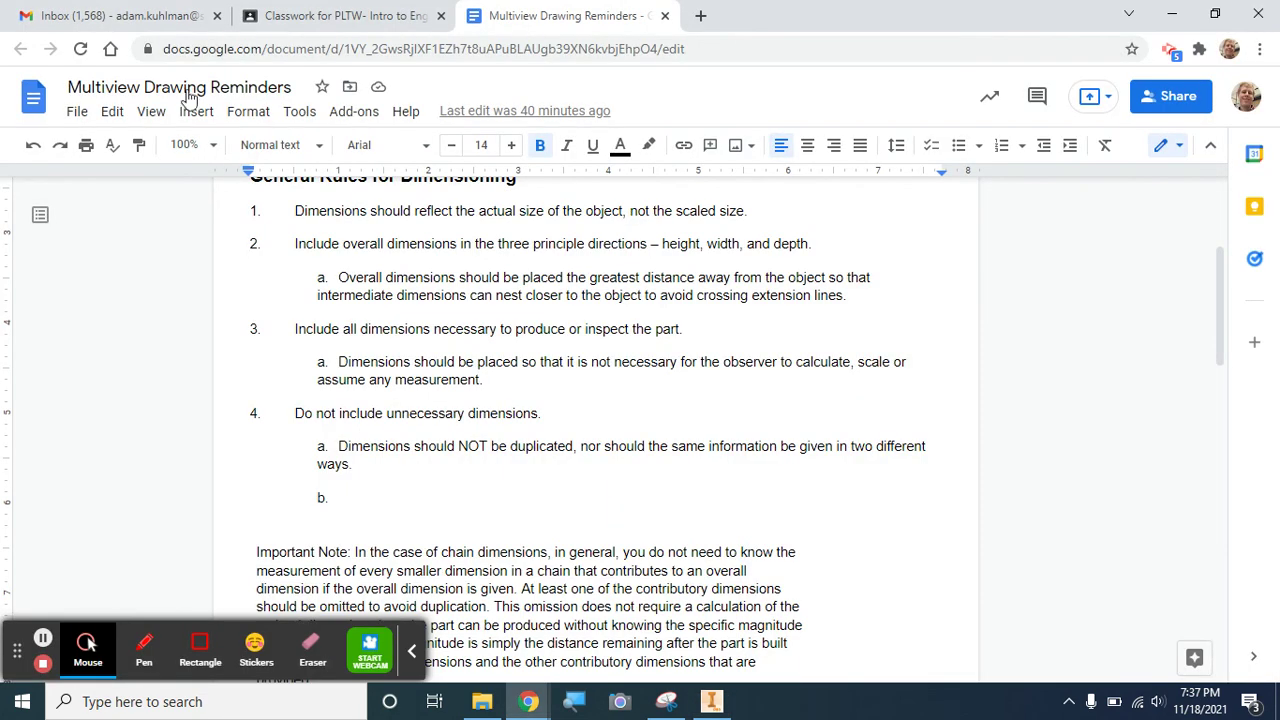
pyautogui.click(281, 24)
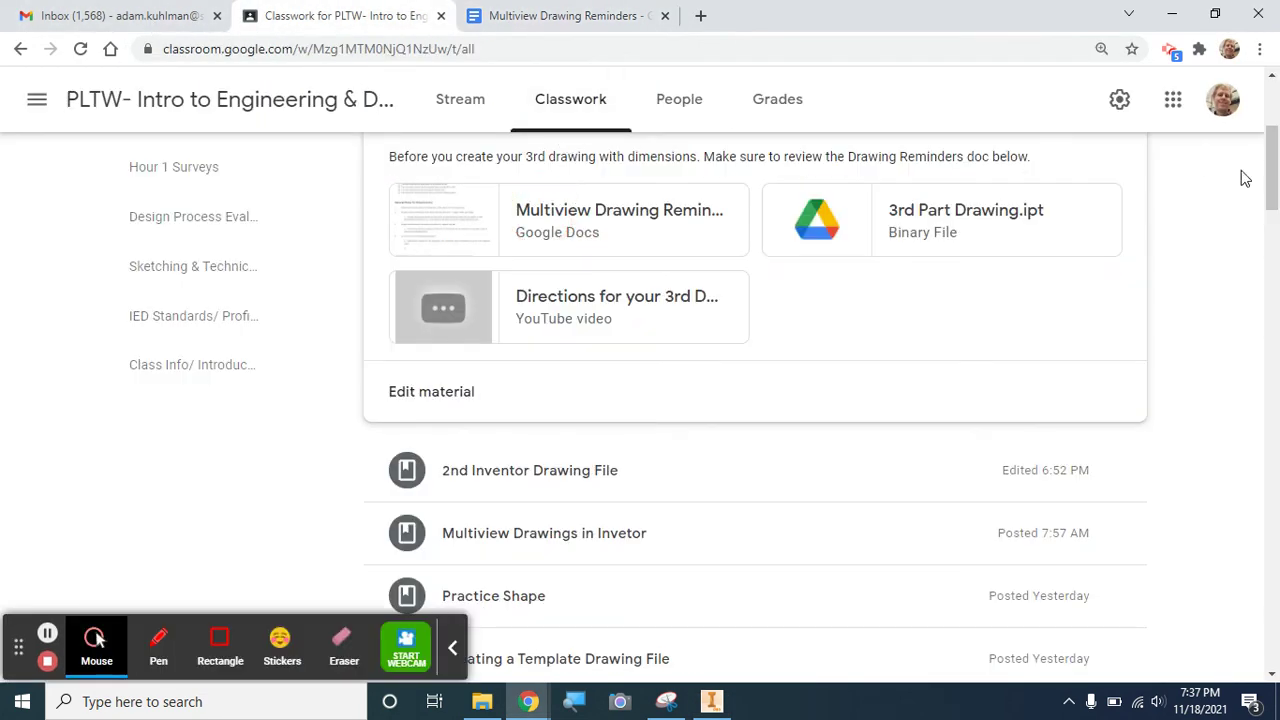
pyautogui.moveTo(1265, 178); pyautogui.dragTo(1265, 128)
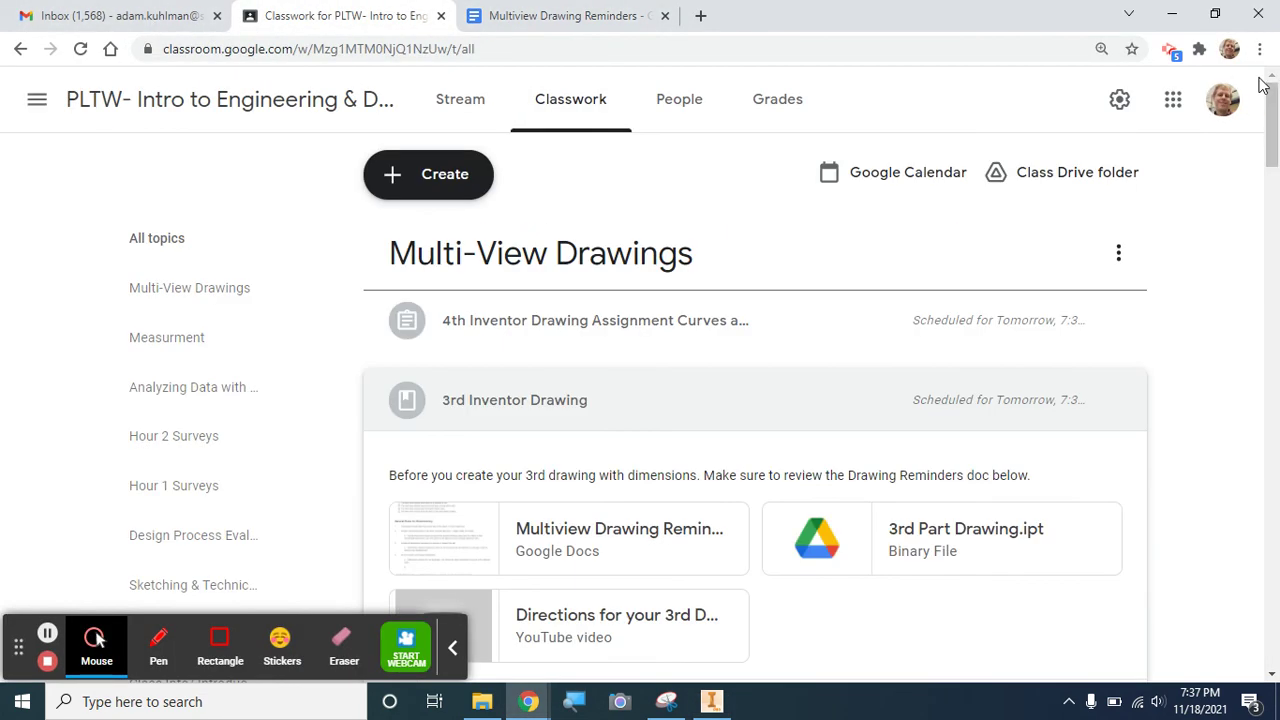
pyautogui.click(725, 333)
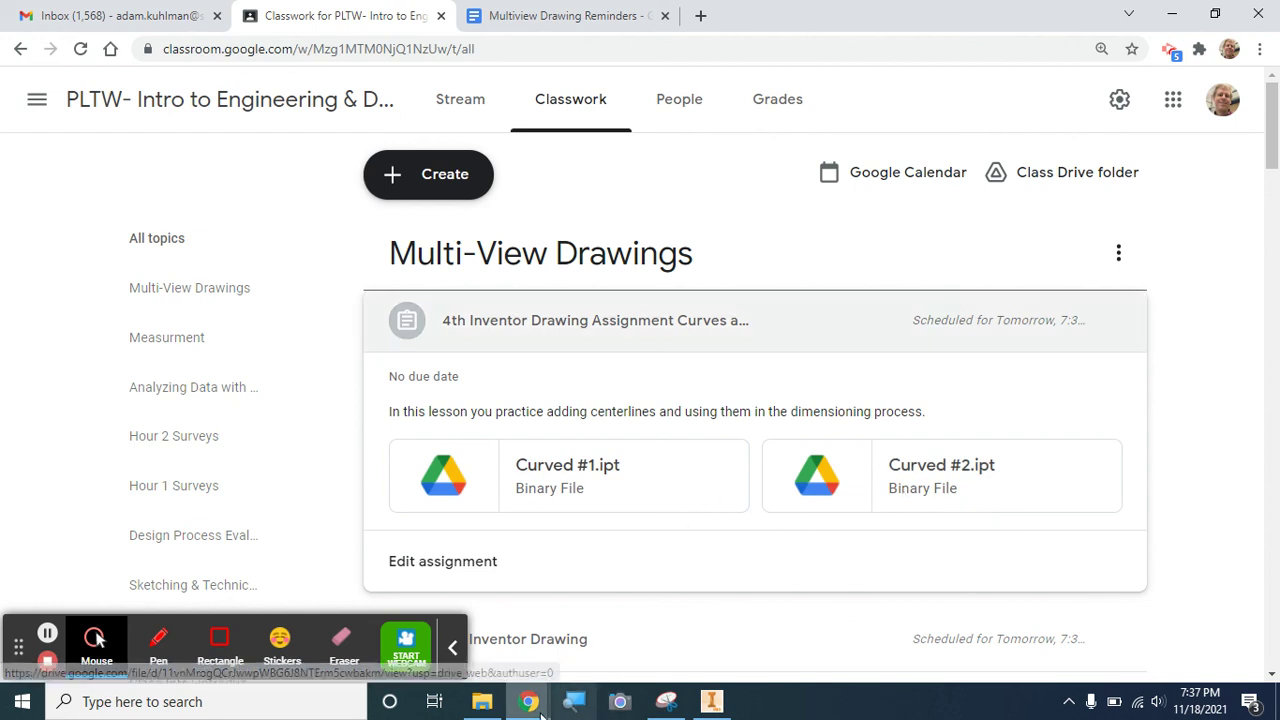
pyautogui.moveTo(575, 706)
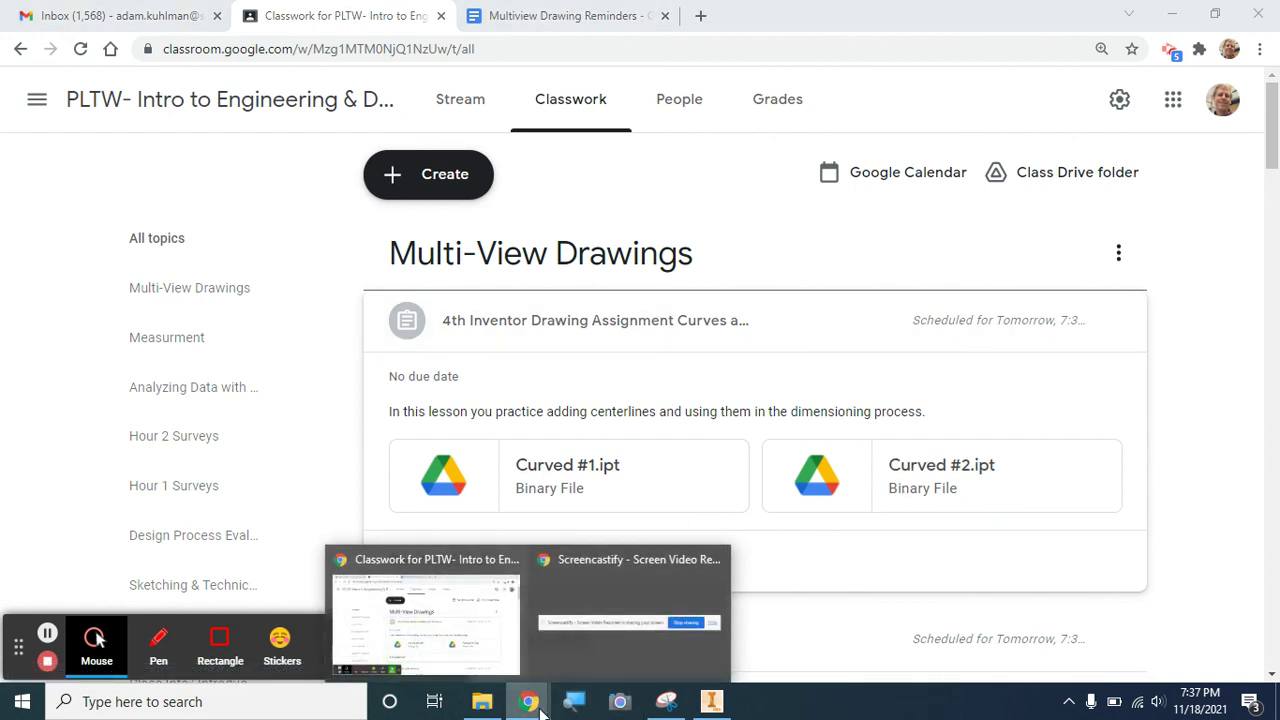